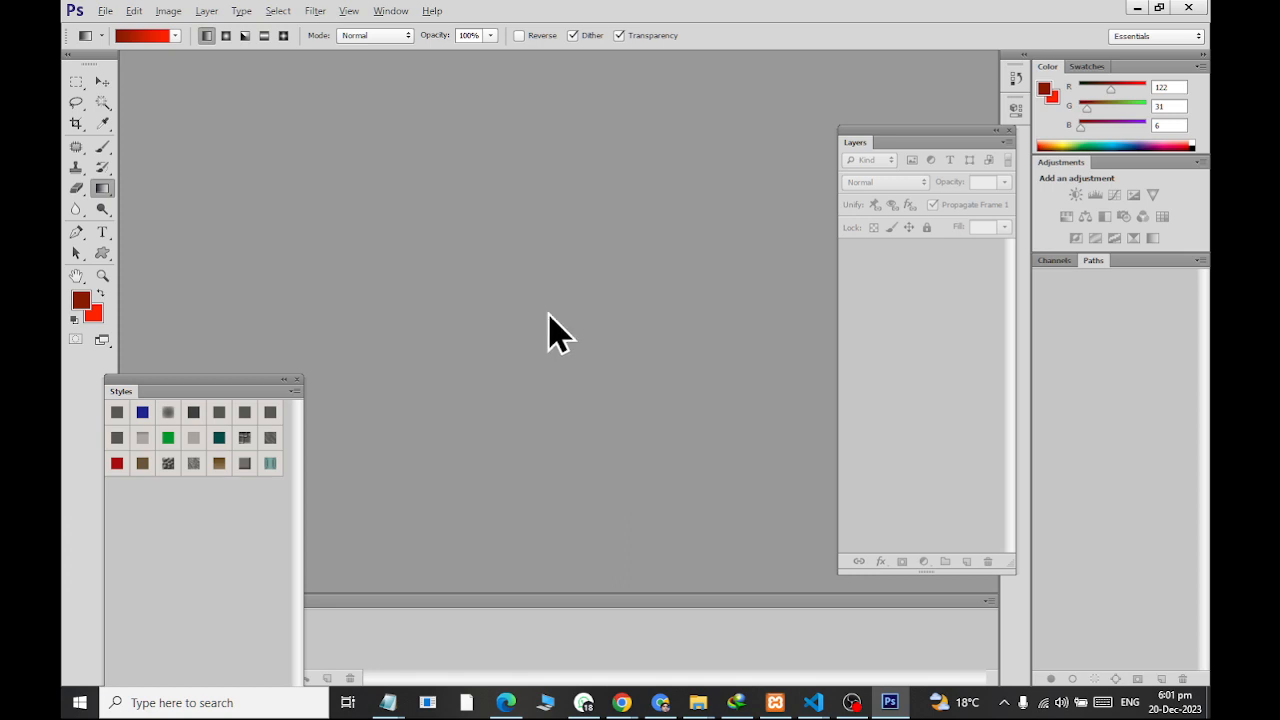
Start a new document with the Web preset and a size of 1024 x 768 pixels
left_click(105, 12)
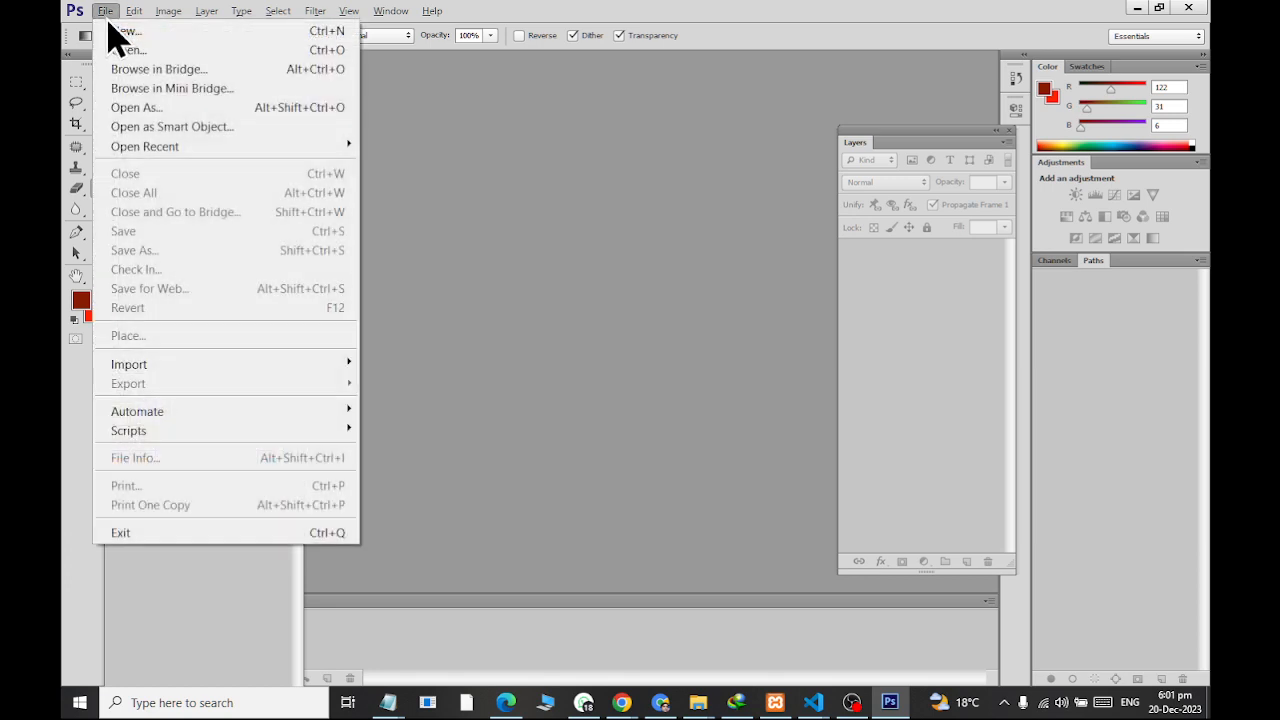
left_click(113, 32)
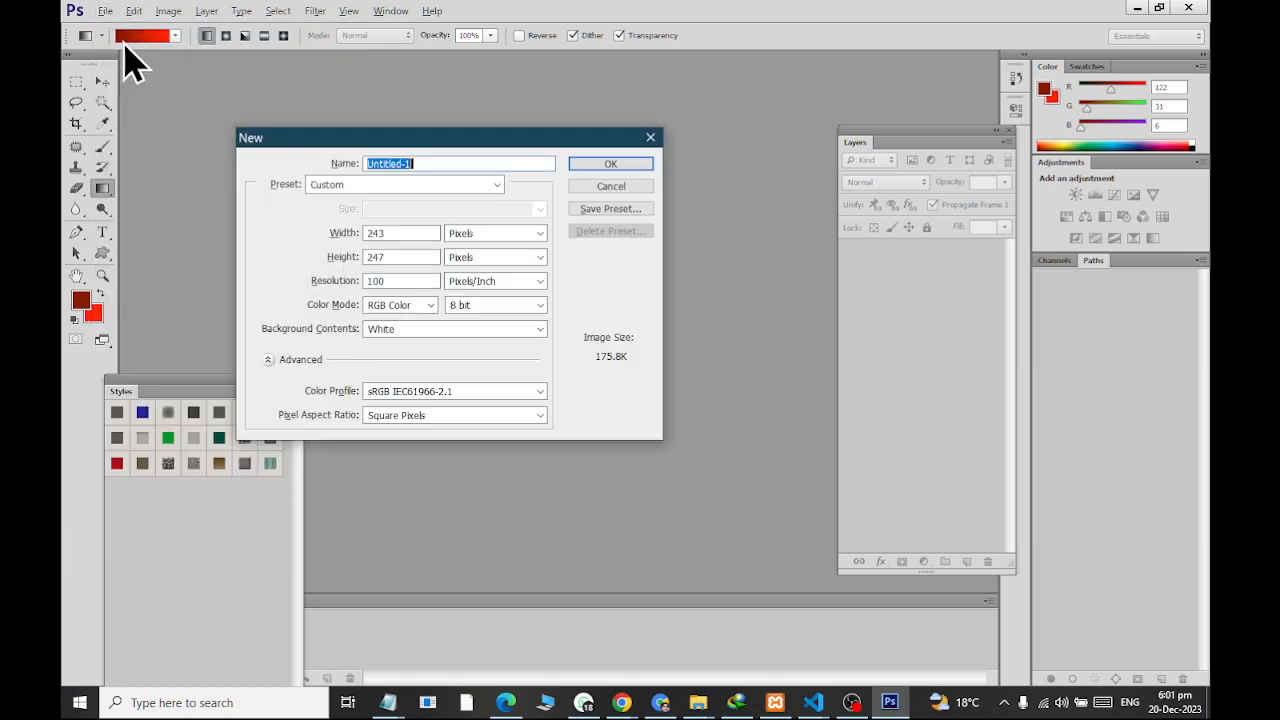
left_click_drag(393, 136, 398, 82)
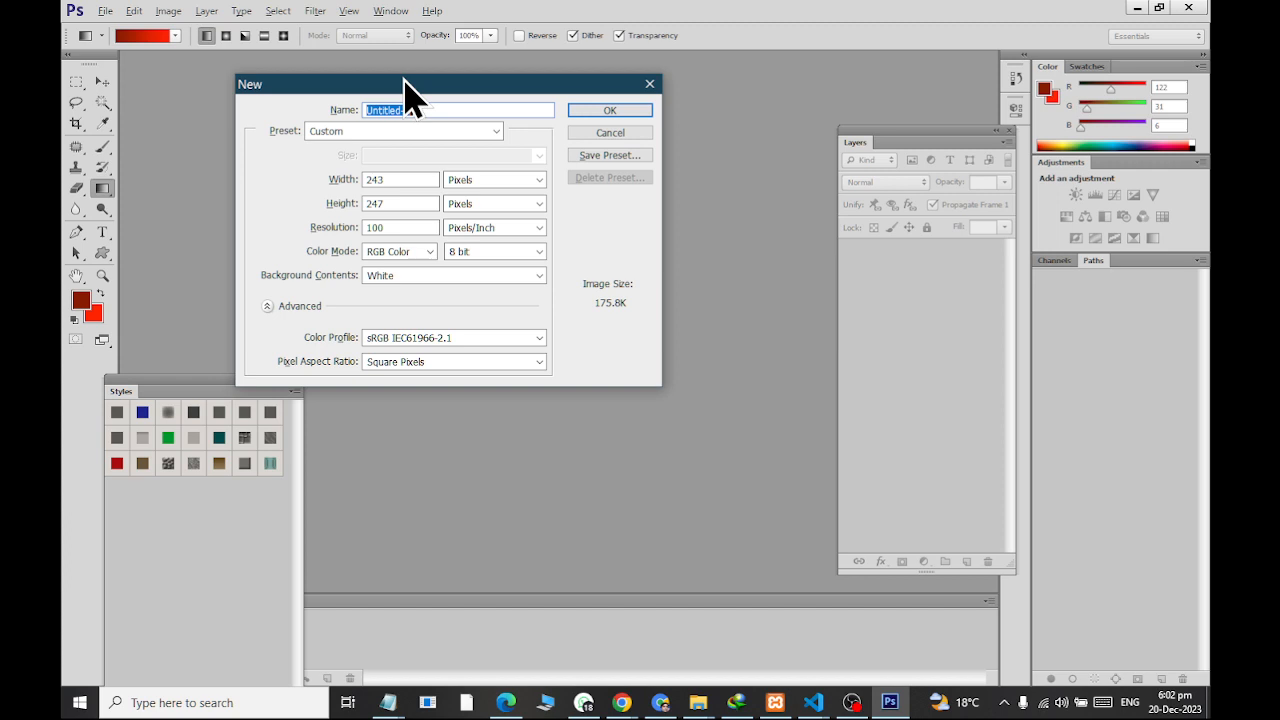
left_click(370, 133)
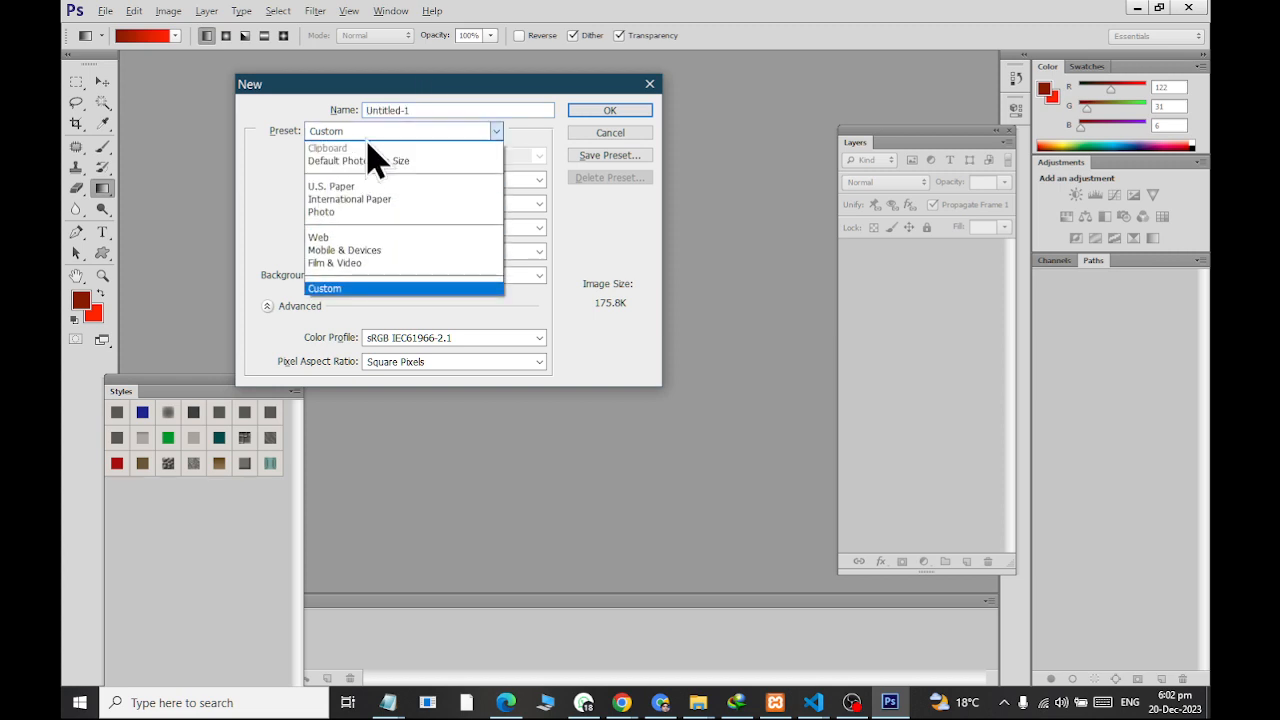
left_click(388, 238)
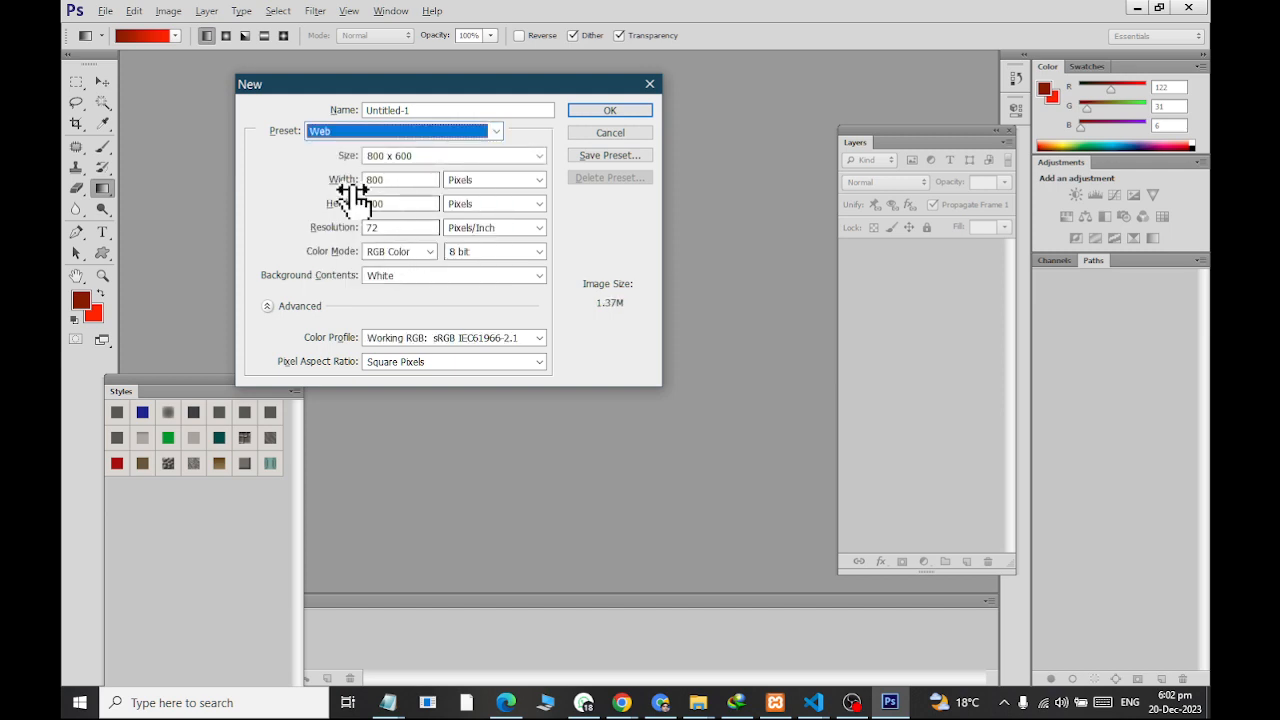
left_click(388, 158)
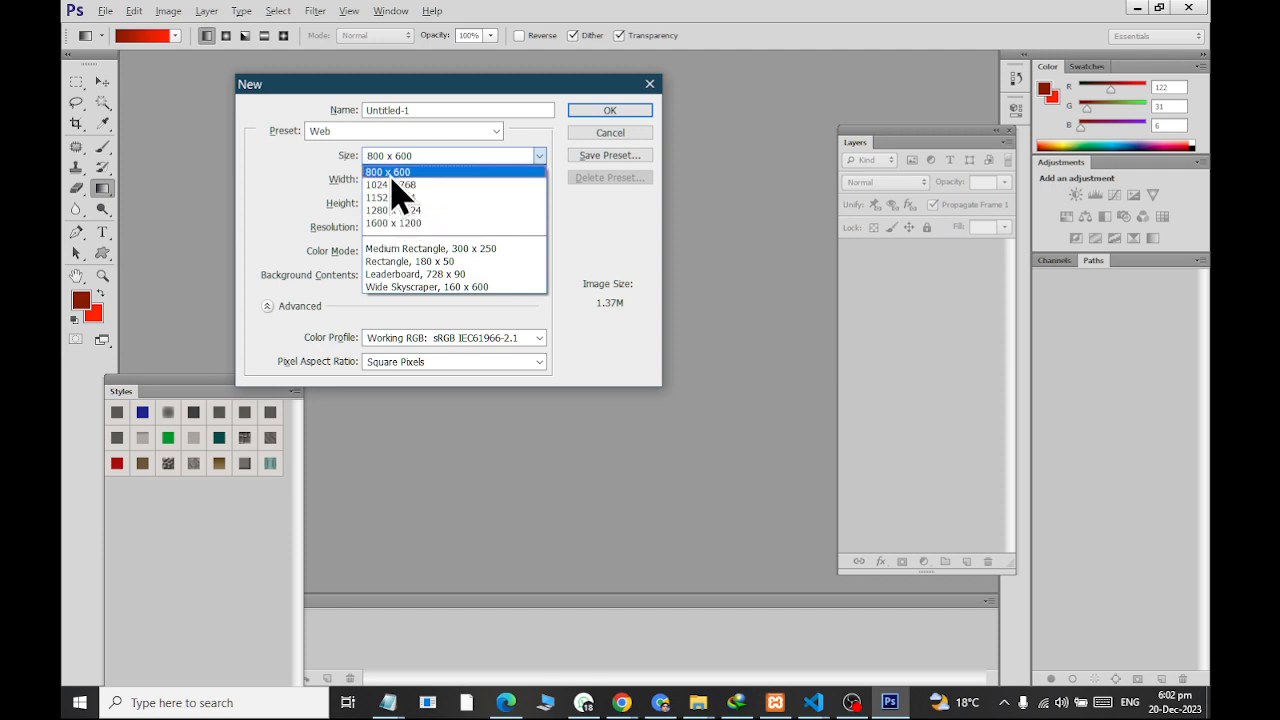
left_click(393, 186)
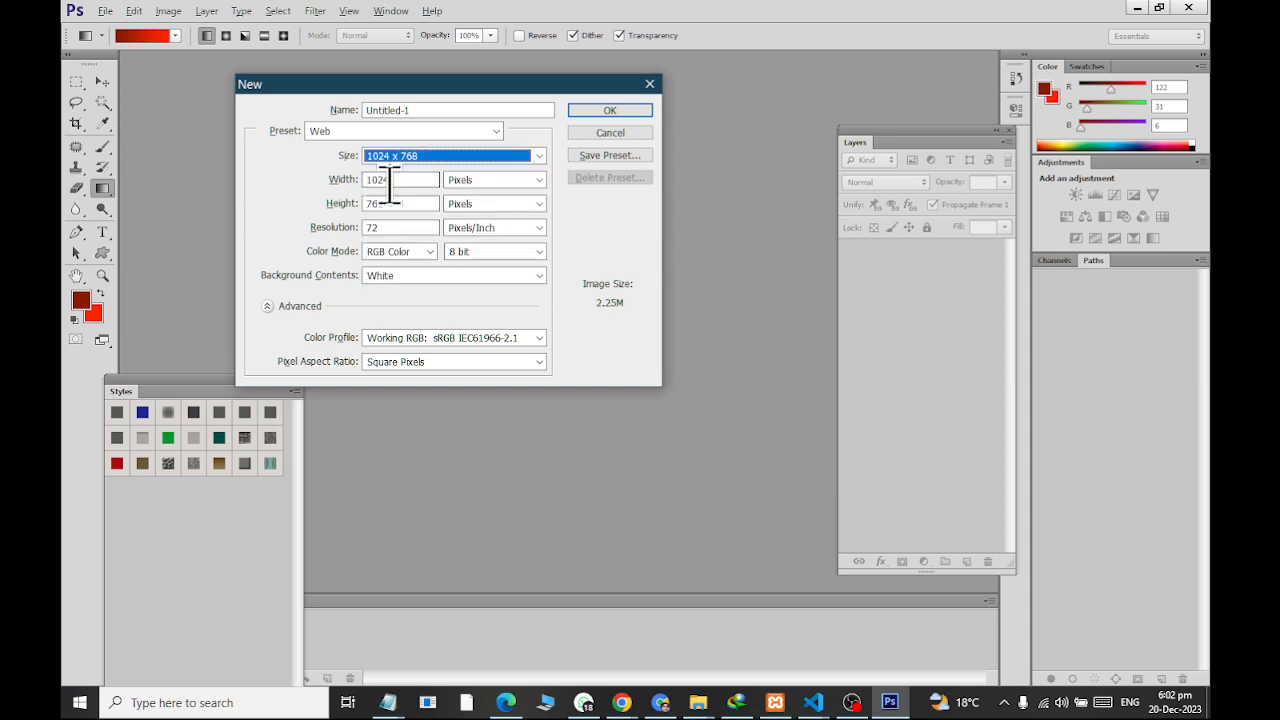
left_click(402, 192)
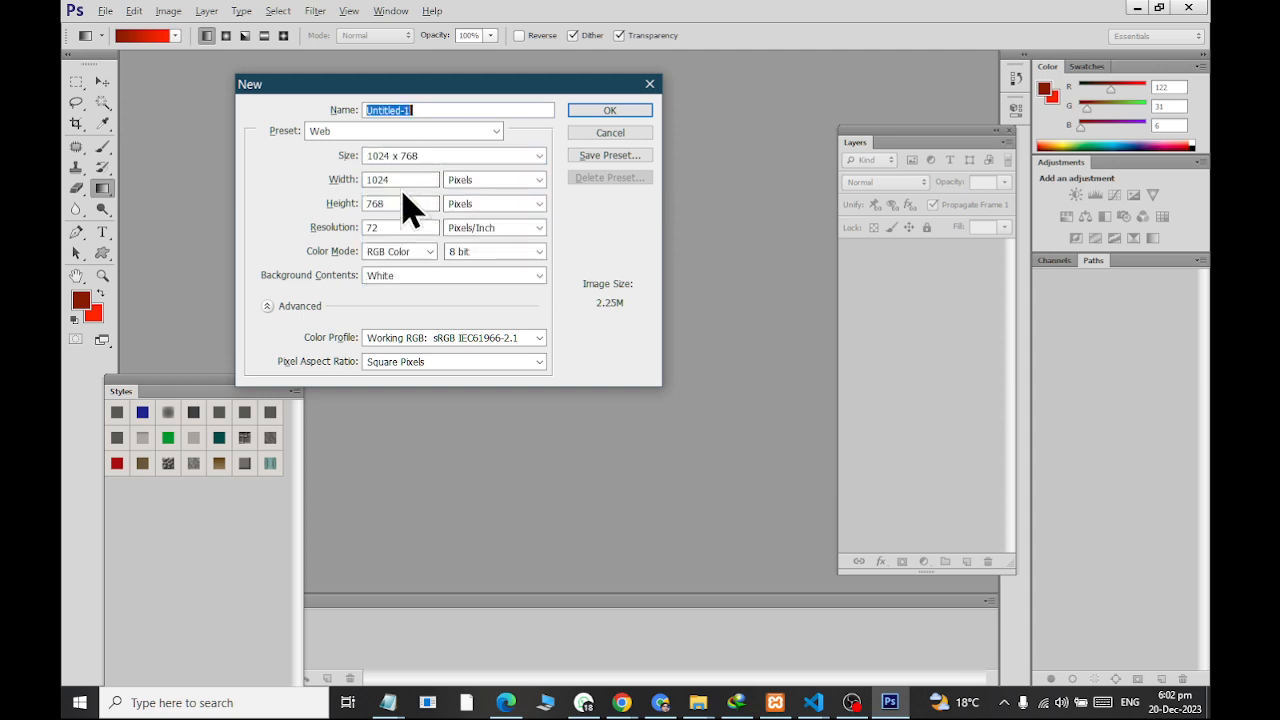
Set the new document's resolution to 100 pixels/inch and create the document
left_click(401, 180)
left_click(401, 204)
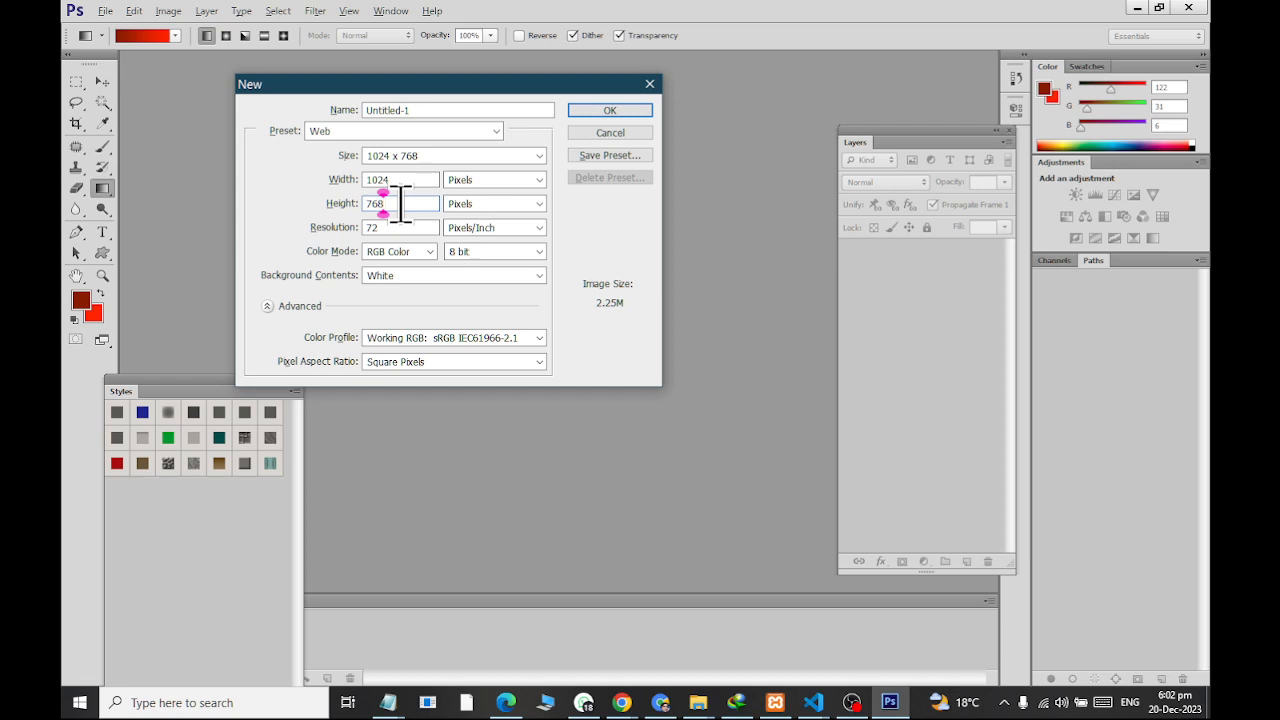
left_click(401, 228)
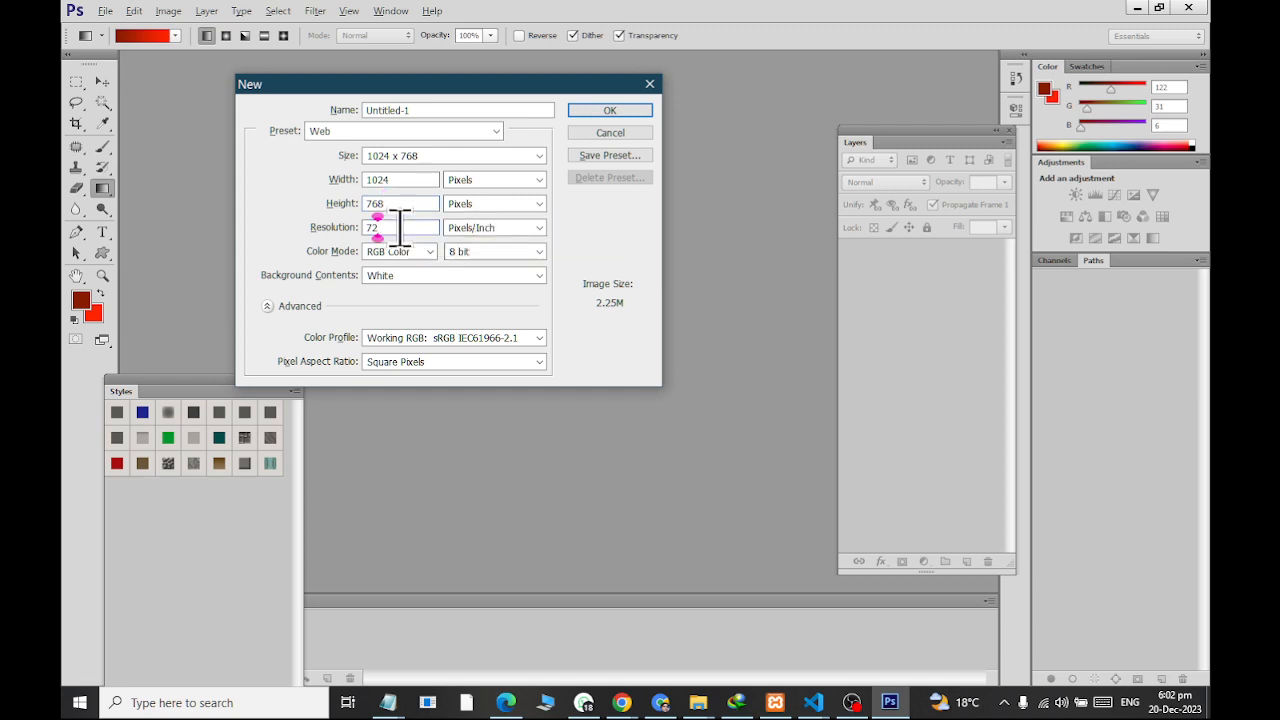
key("BackSpace")
key("BackSpace")
type("100")
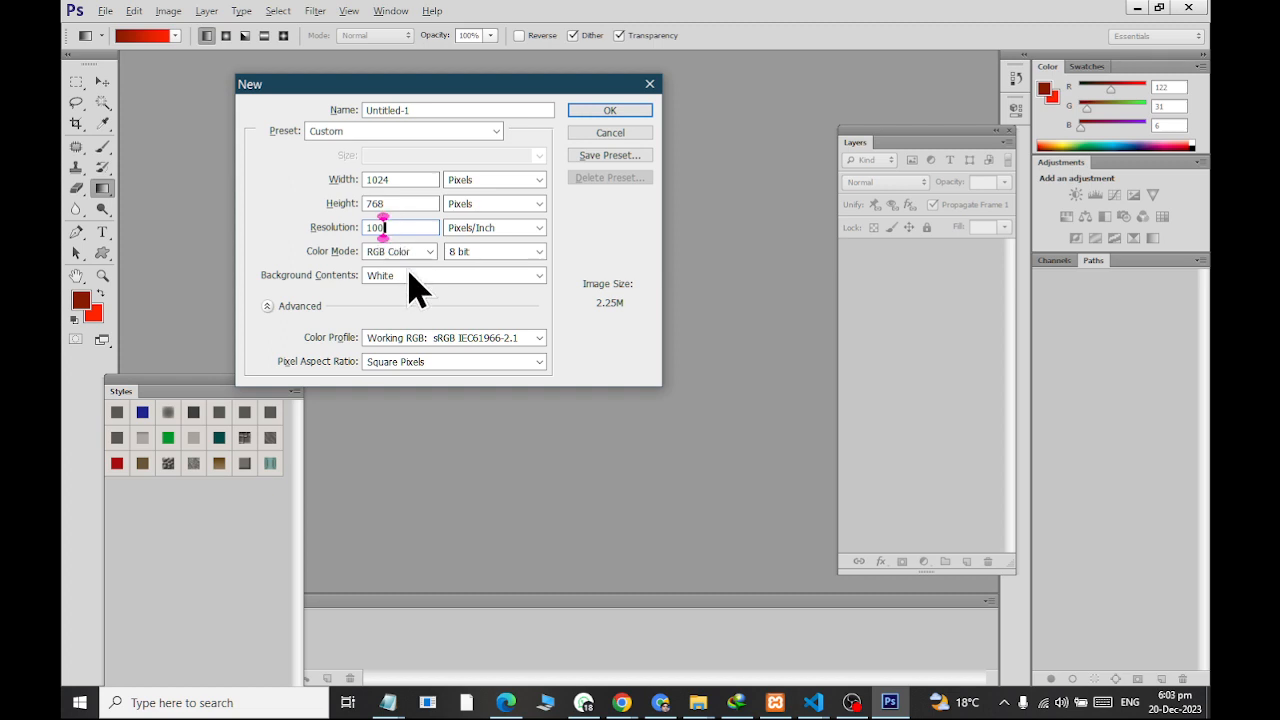
left_click(595, 111)
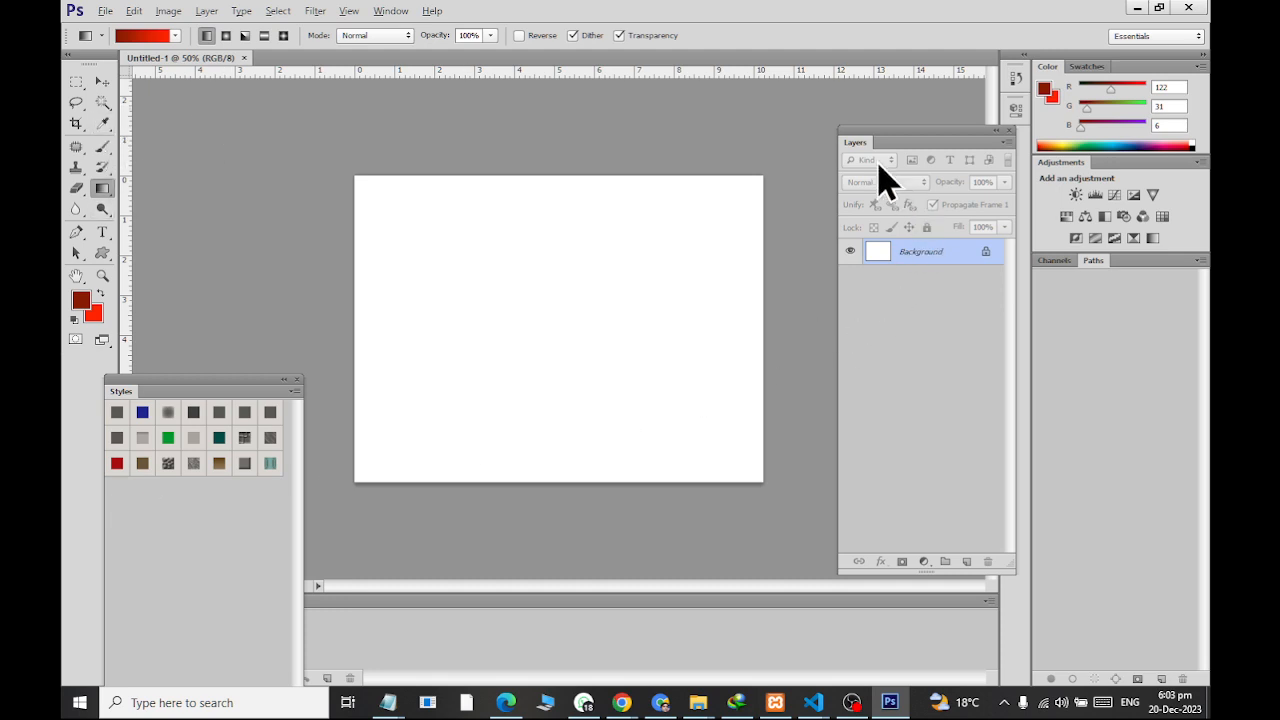
Convert the locked Background into a regular layer named Layer 0
double_click(986, 252)
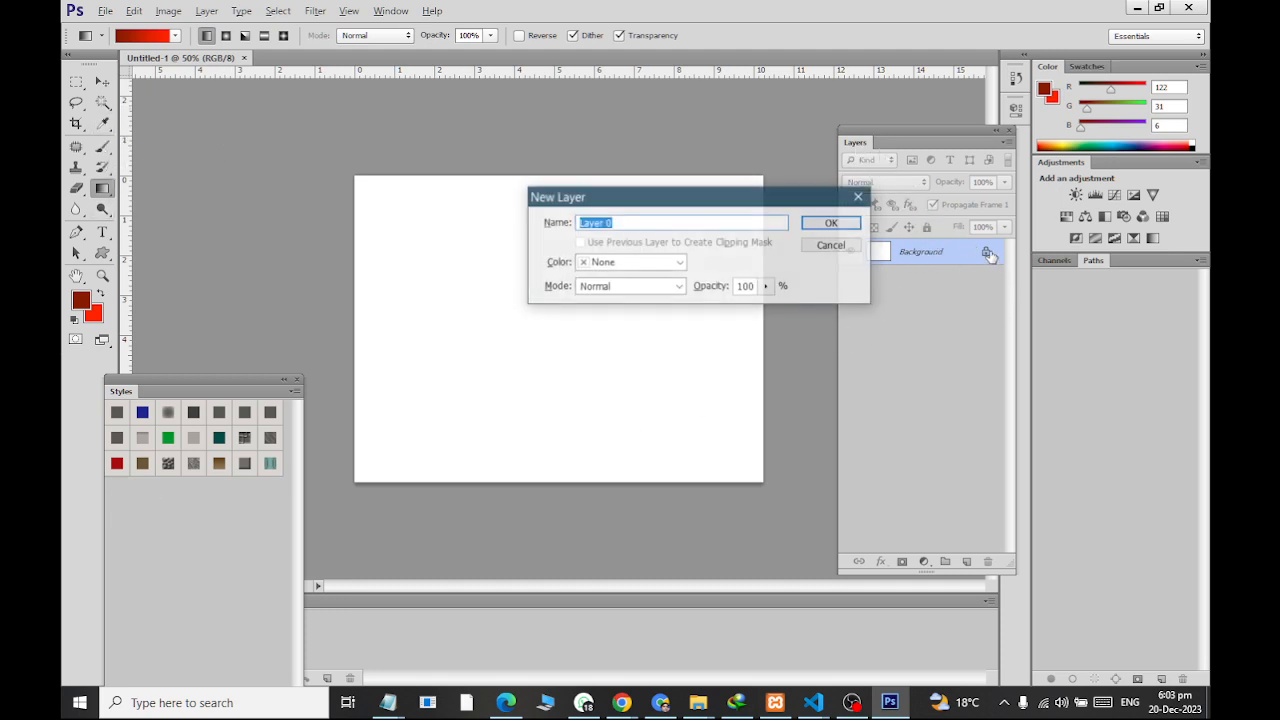
left_click(838, 224)
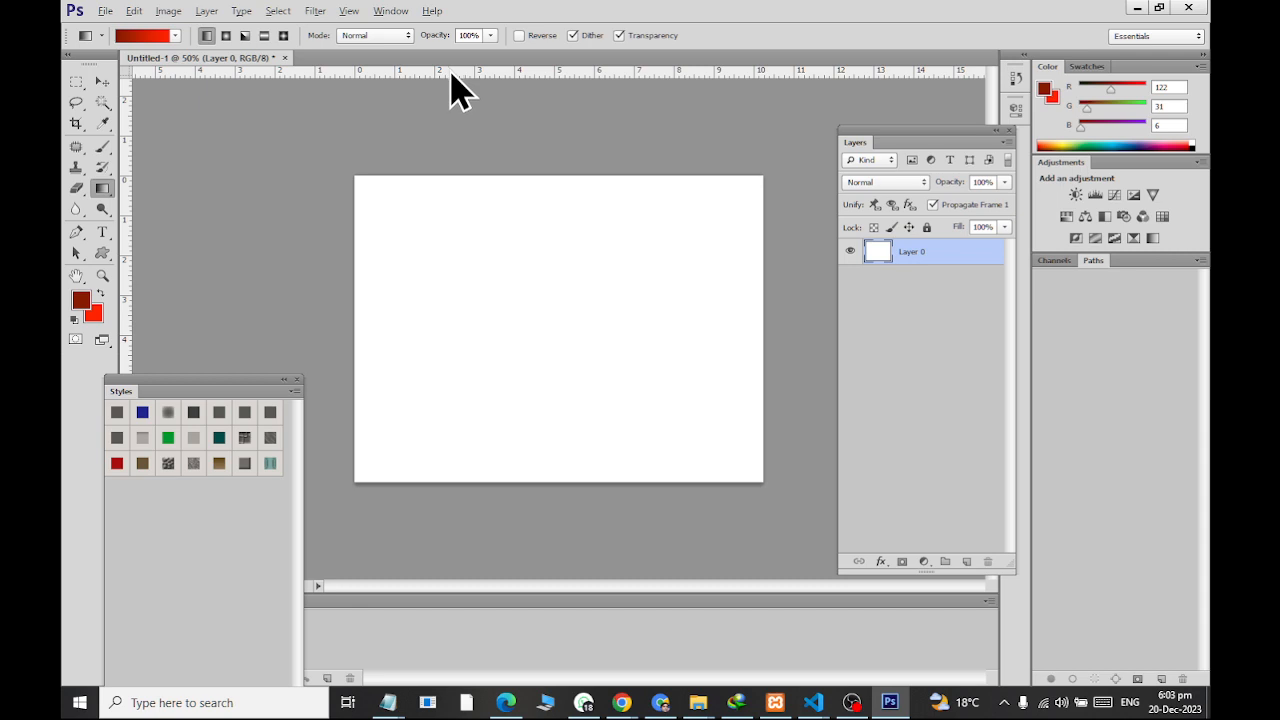
Hide the rulers around the canvas and show them again
left_click(350, 12)
left_click(400, 334)
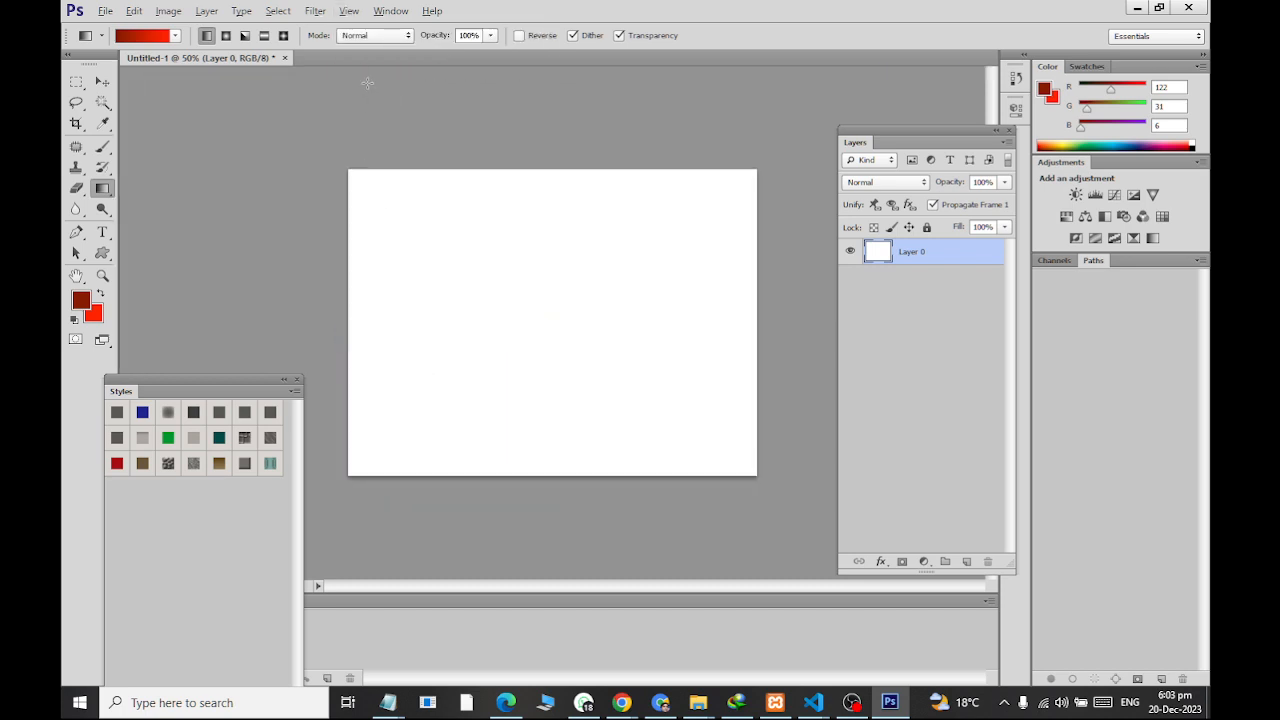
left_click(350, 11)
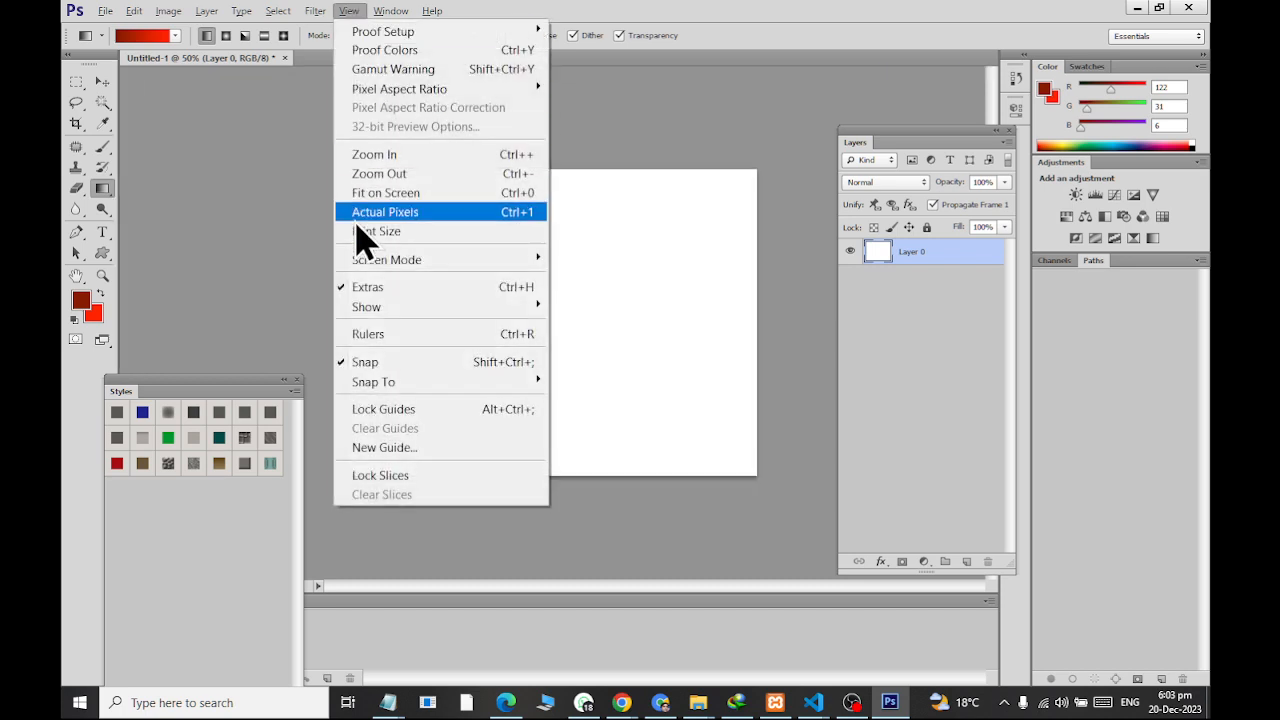
left_click(362, 334)
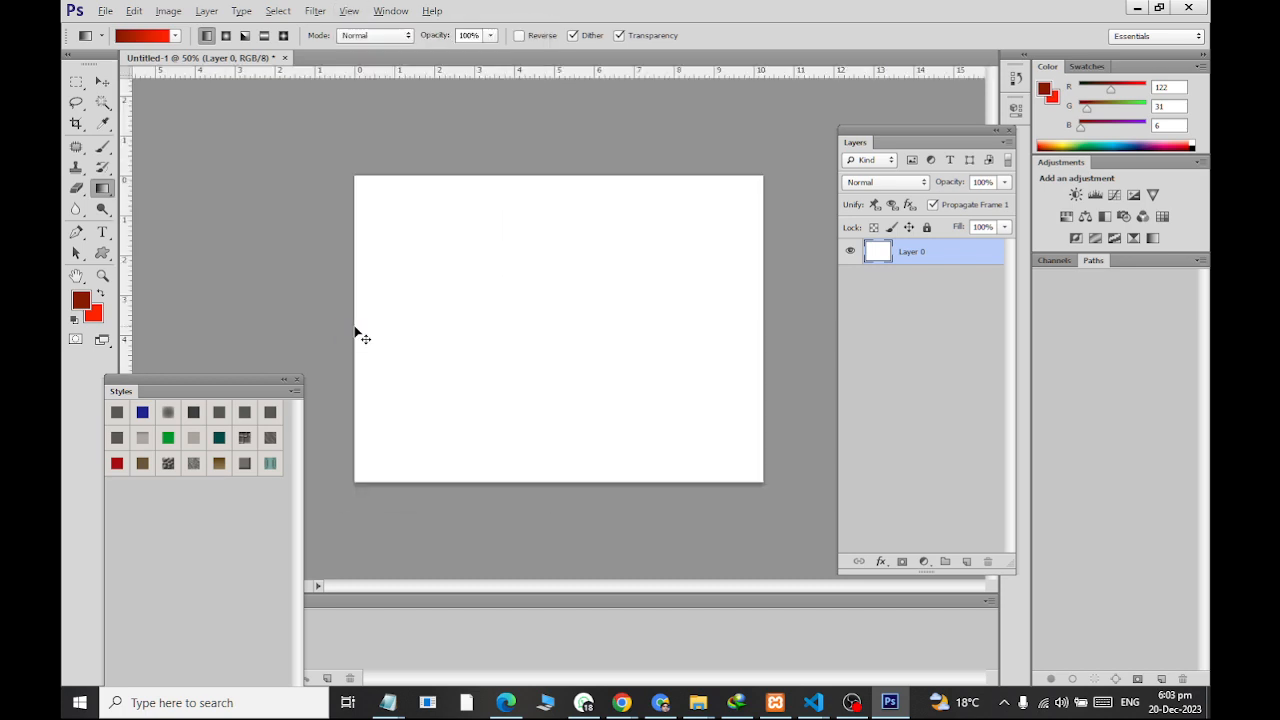
key("ctrl+r")
key("ctrl+r")
Set the ruler units to centimeters in the Units & Rulers preferences
double_click(423, 72)
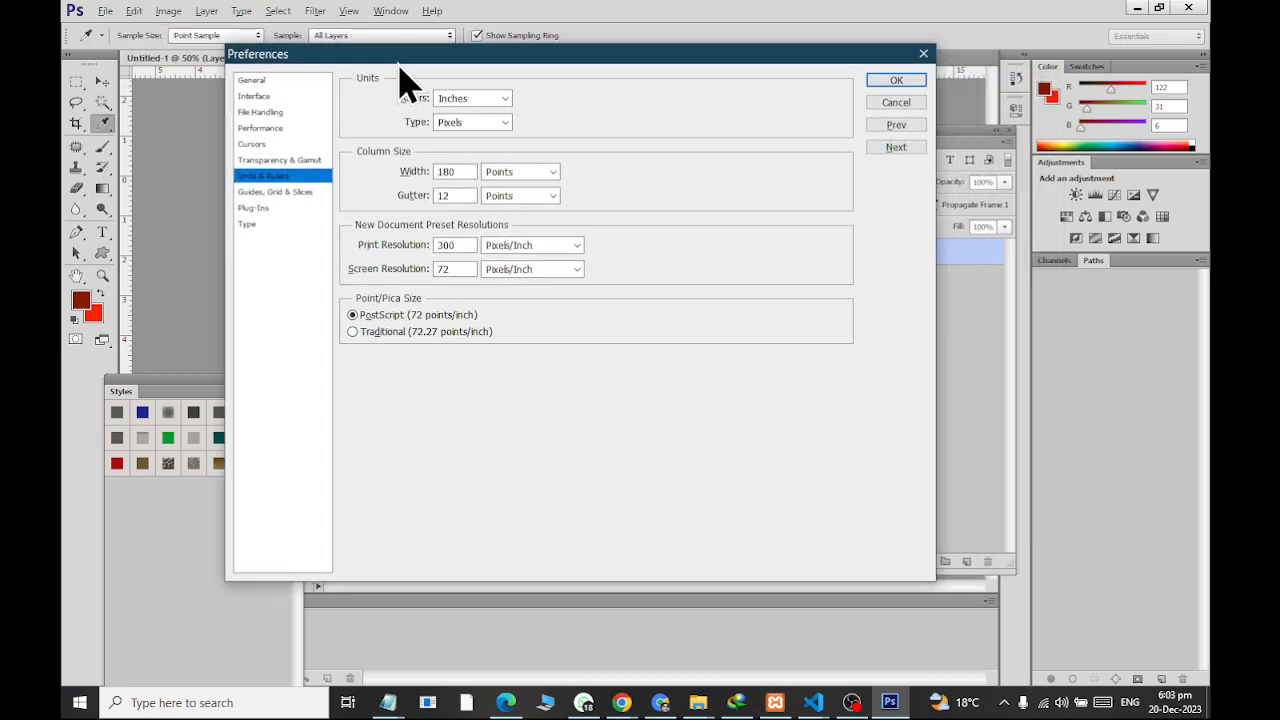
left_click(293, 191)
left_click(290, 183)
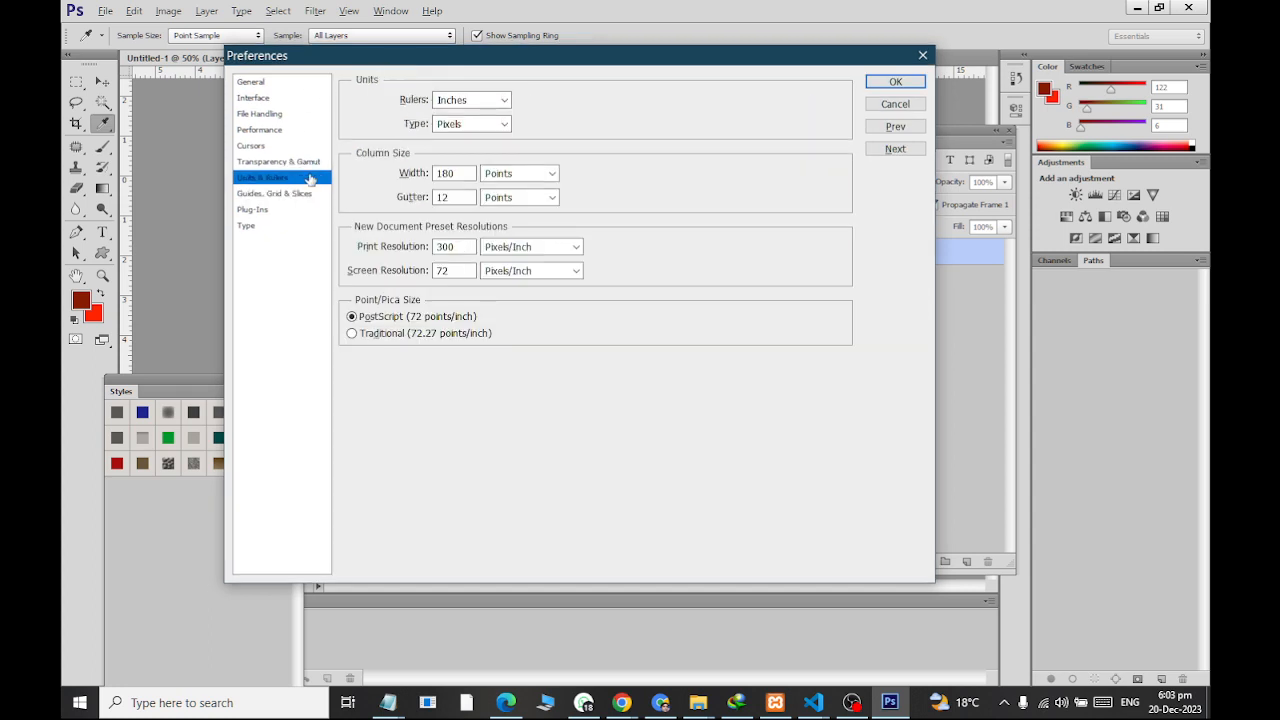
left_click(450, 101)
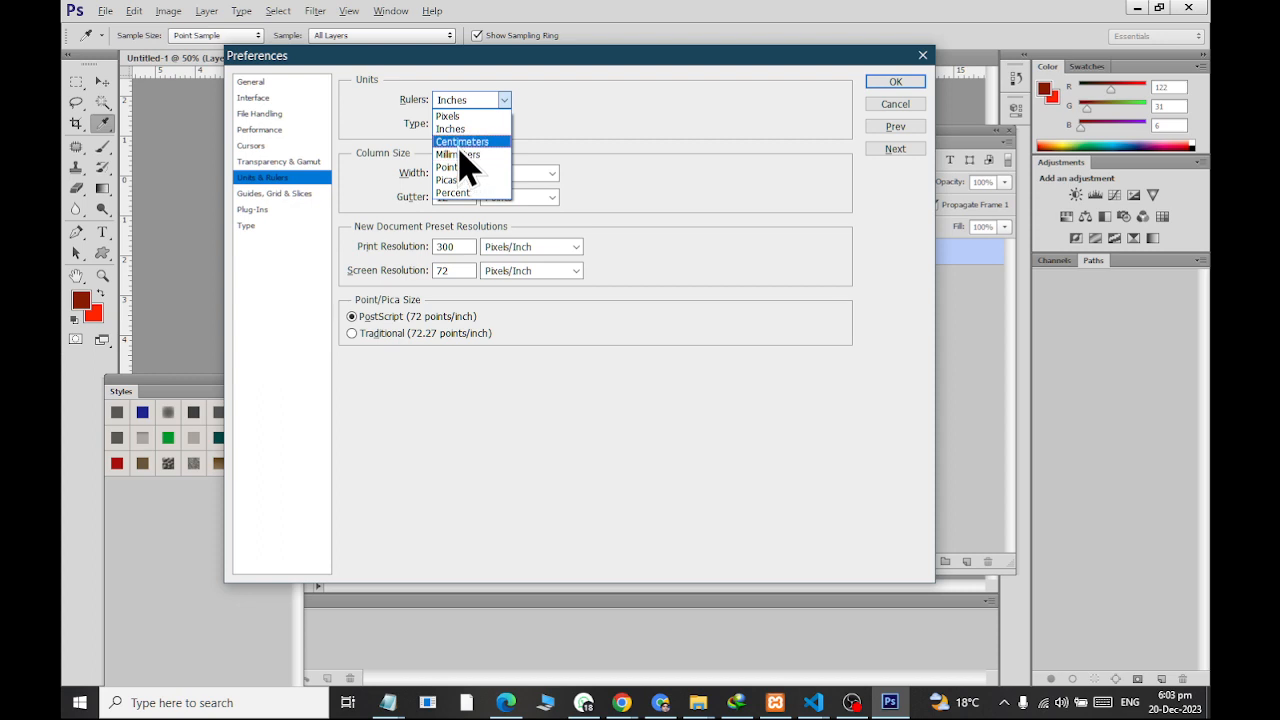
left_click(460, 137)
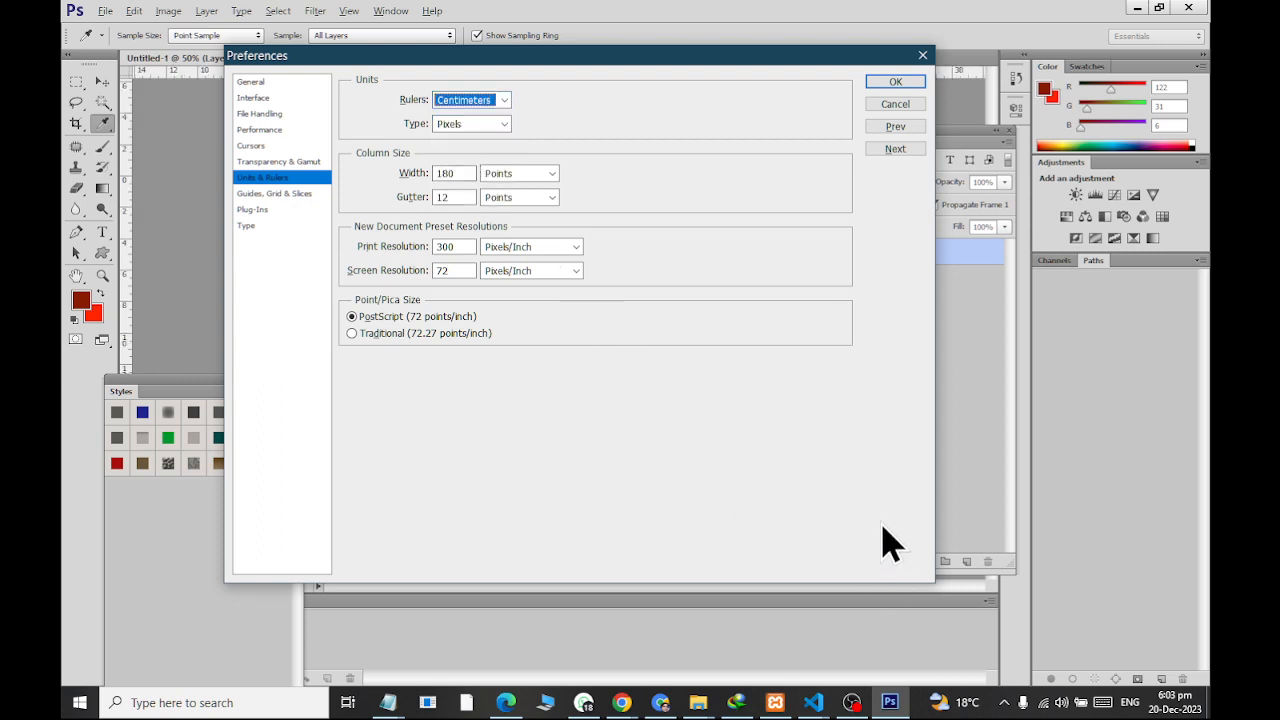
left_click(893, 84)
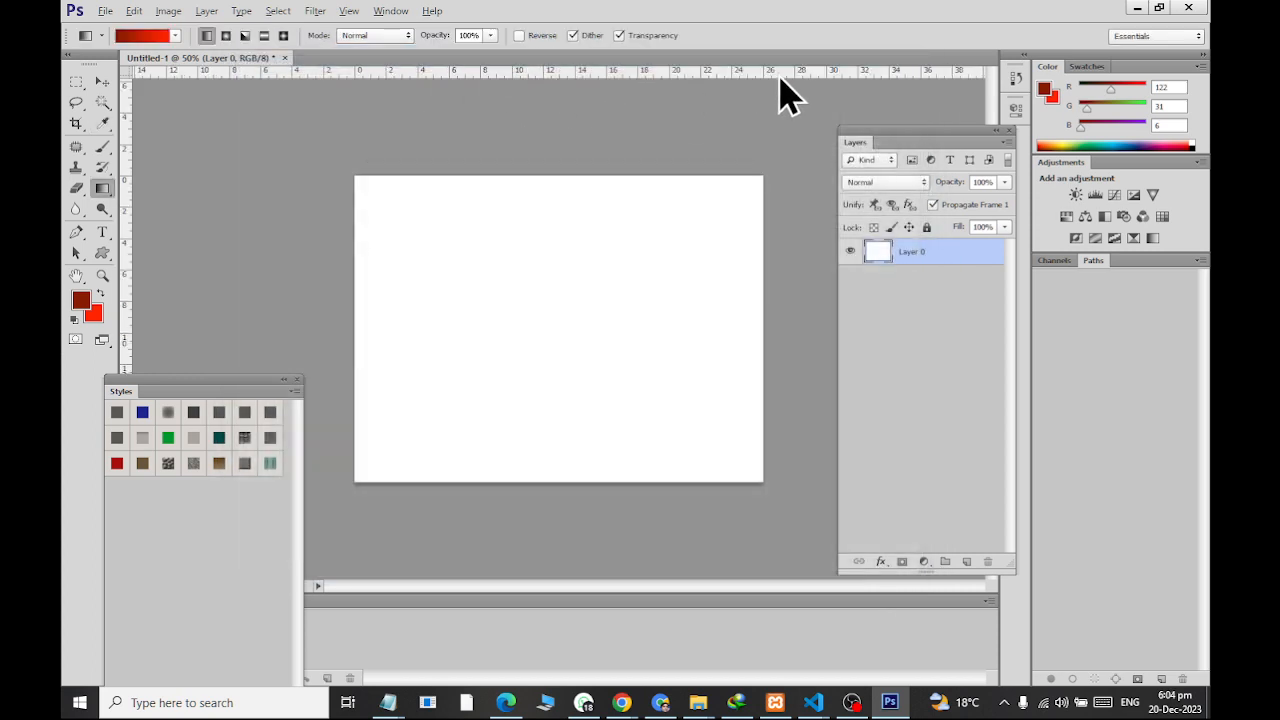
Change the ruler units back to inches in the preferences
double_click(463, 72)
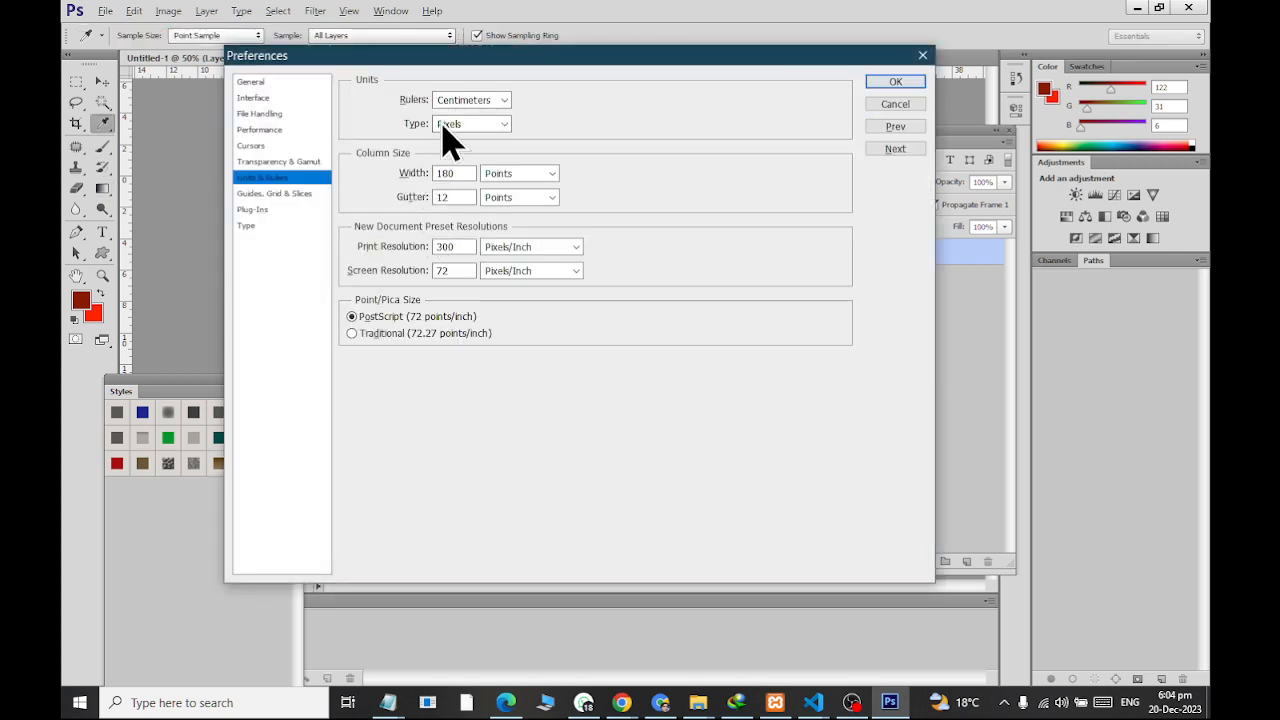
left_click(467, 100)
left_click(468, 129)
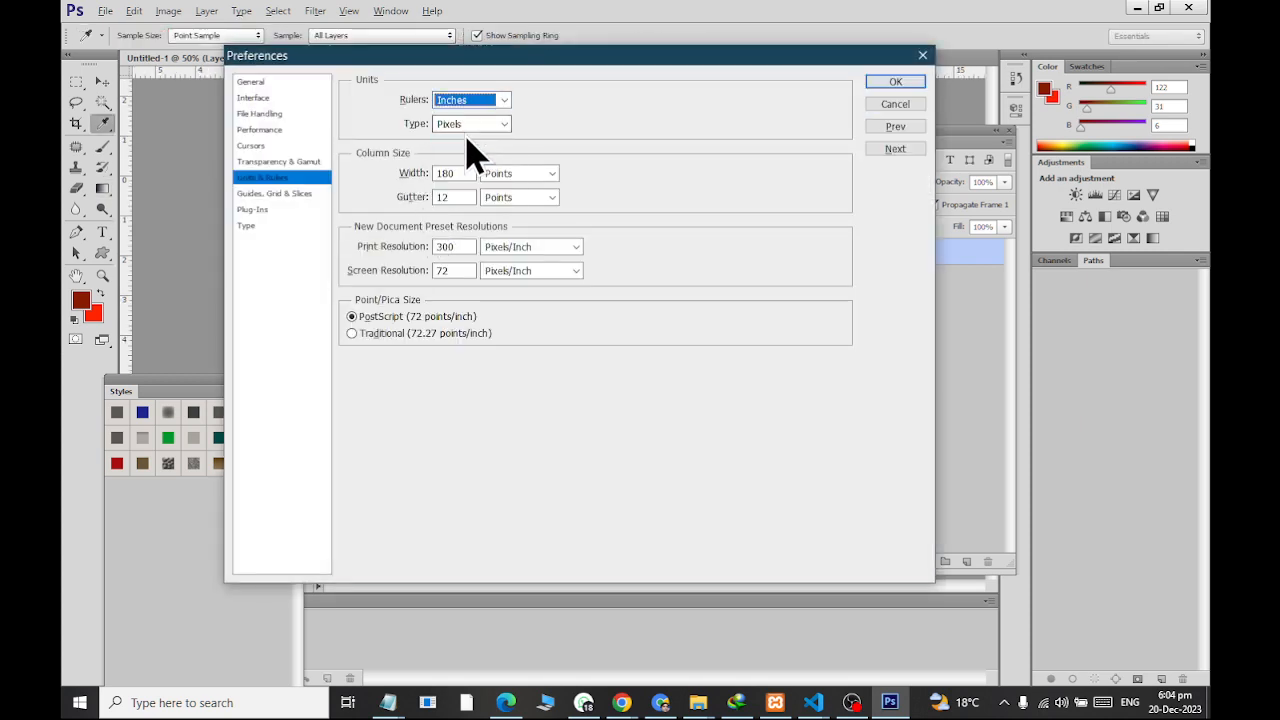
left_click(882, 84)
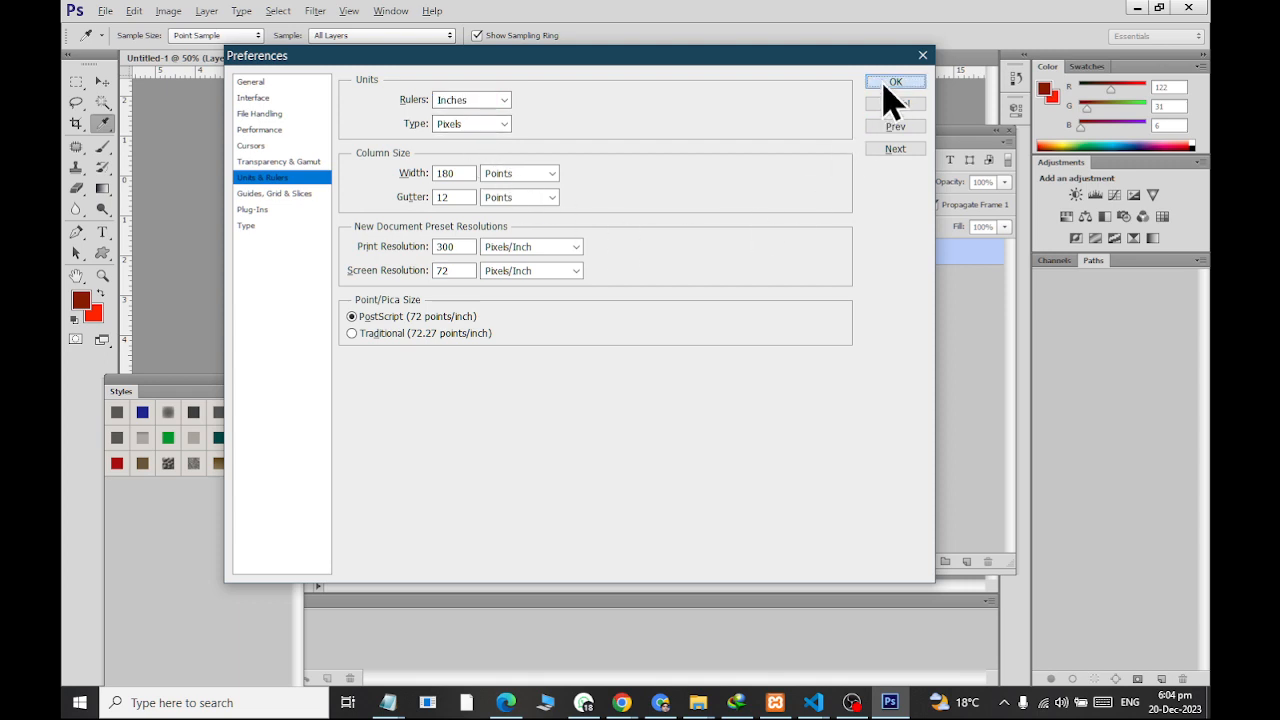
left_click(880, 82)
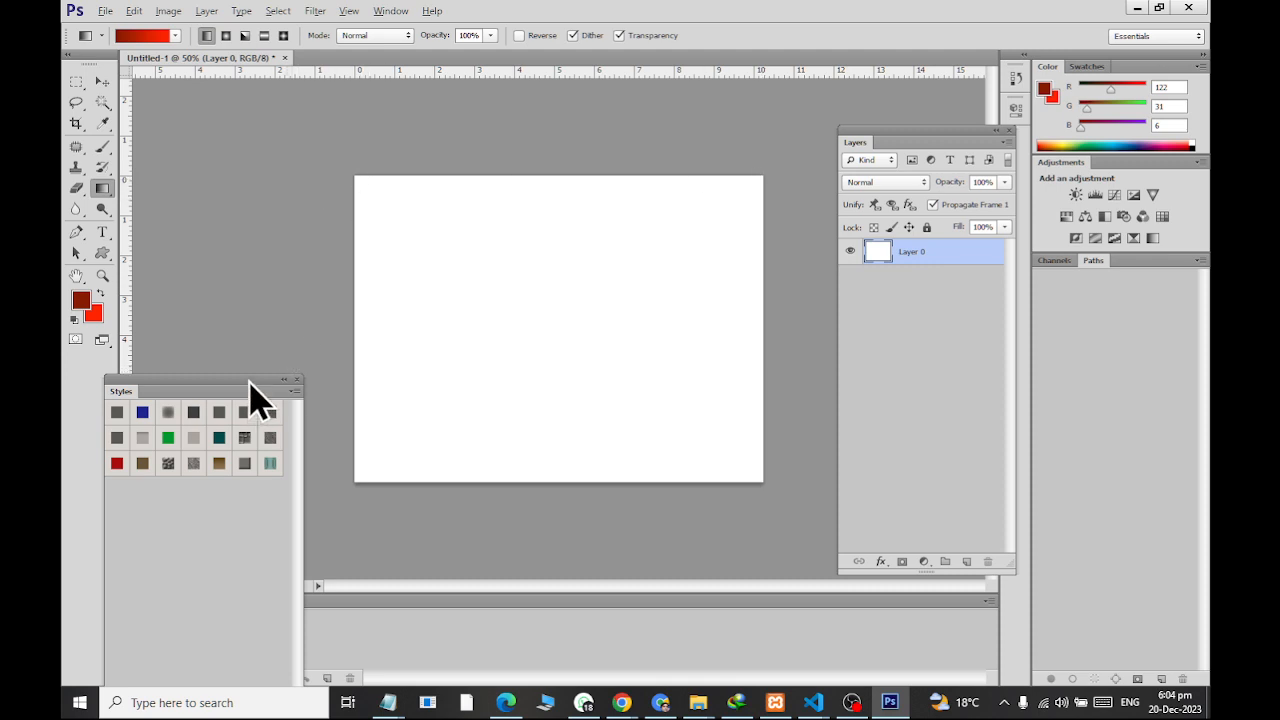
Move the floating Styles panel over the lower part of the Layers panel, clear of the timeline
left_click_drag(250, 384, 962, 419)
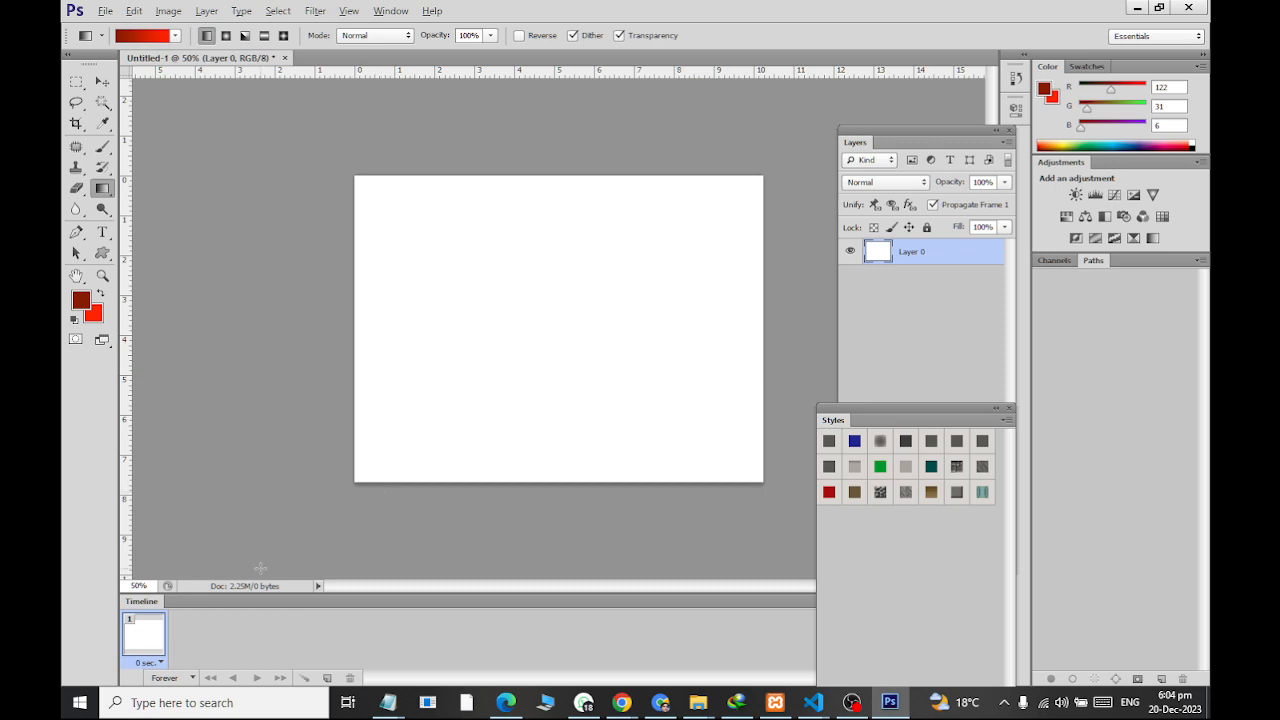
Add the text SHAPES near the canvas's upper edge and move it to the horizontal center
left_click(102, 232)
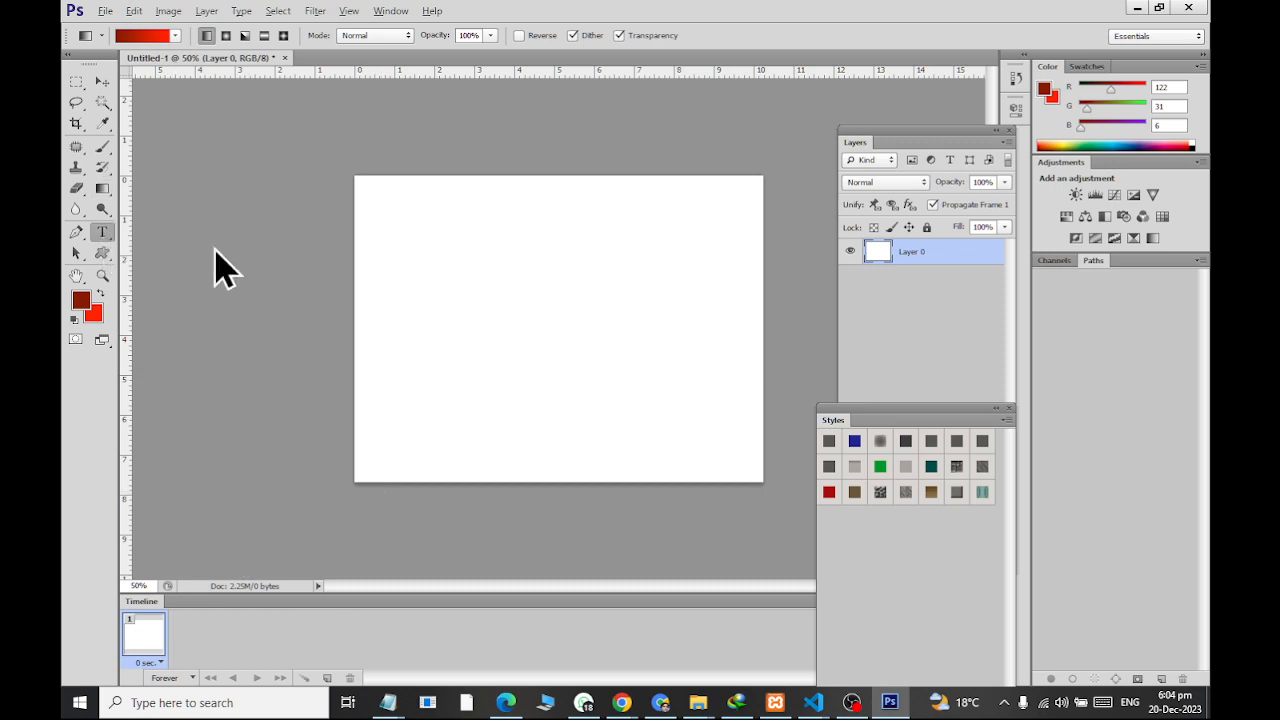
left_click(496, 212)
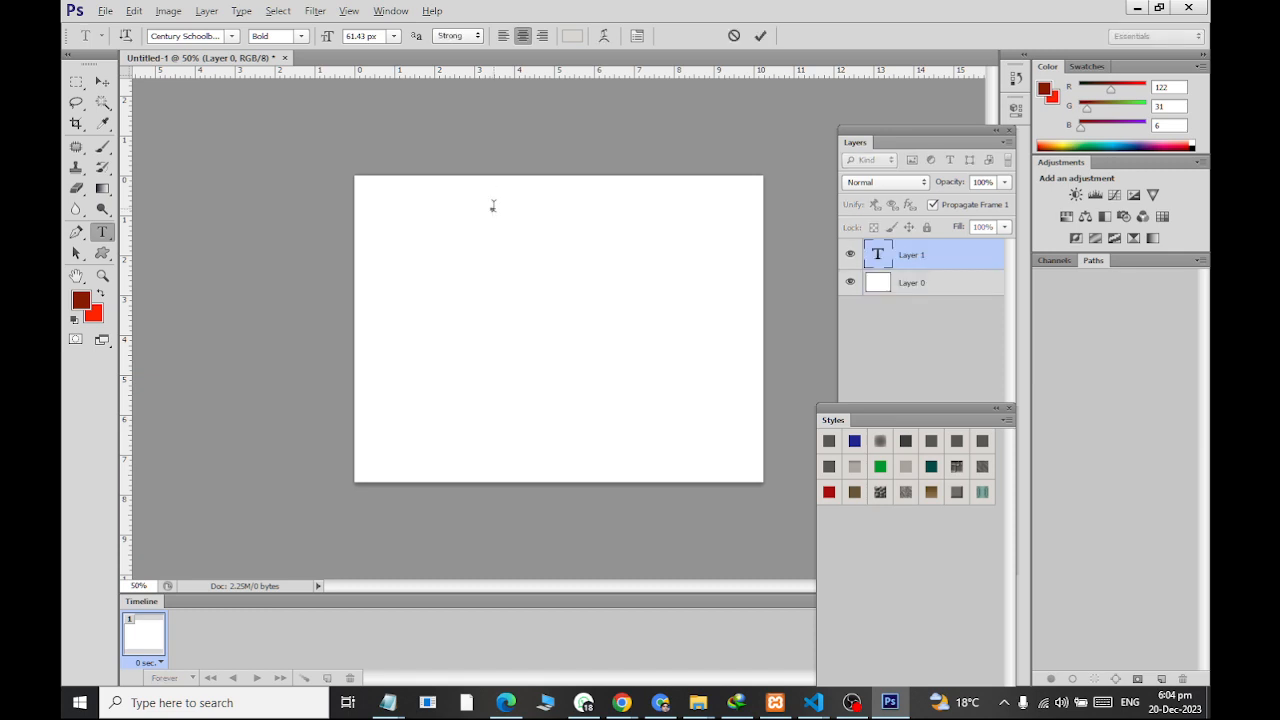
type("SHAPE")
type("S")
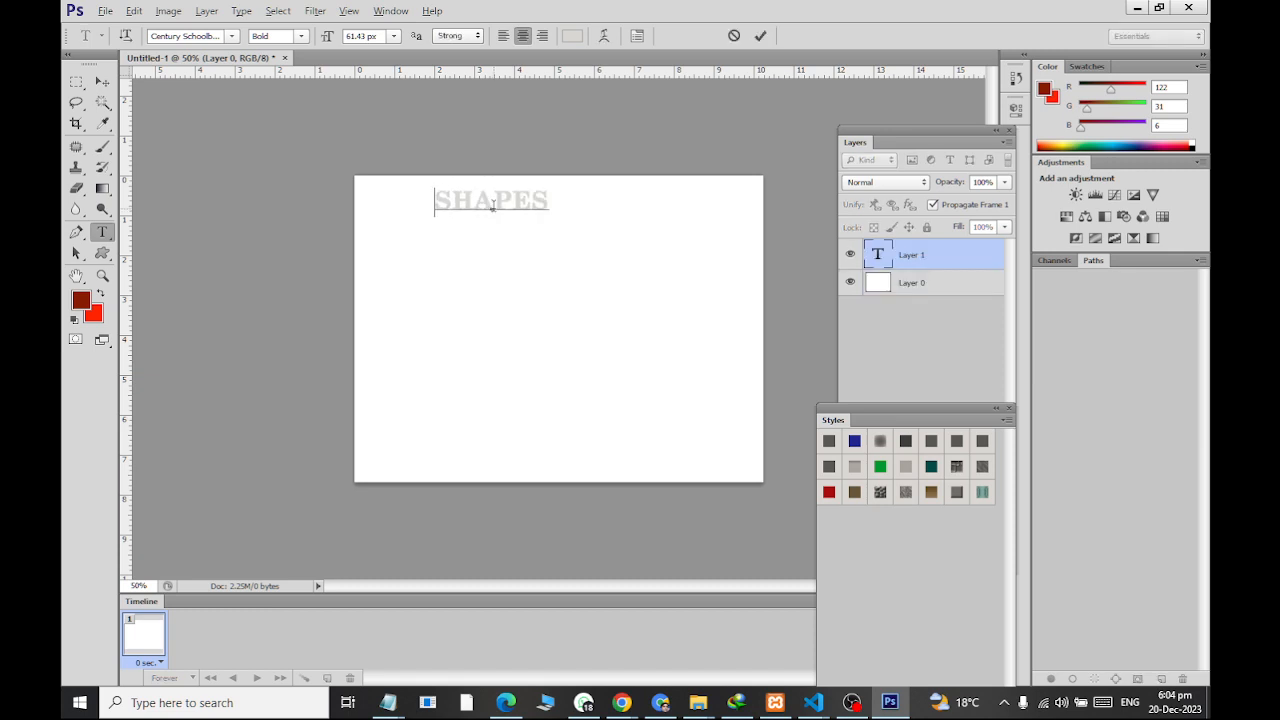
left_click(103, 81)
left_click_drag(518, 208, 588, 210)
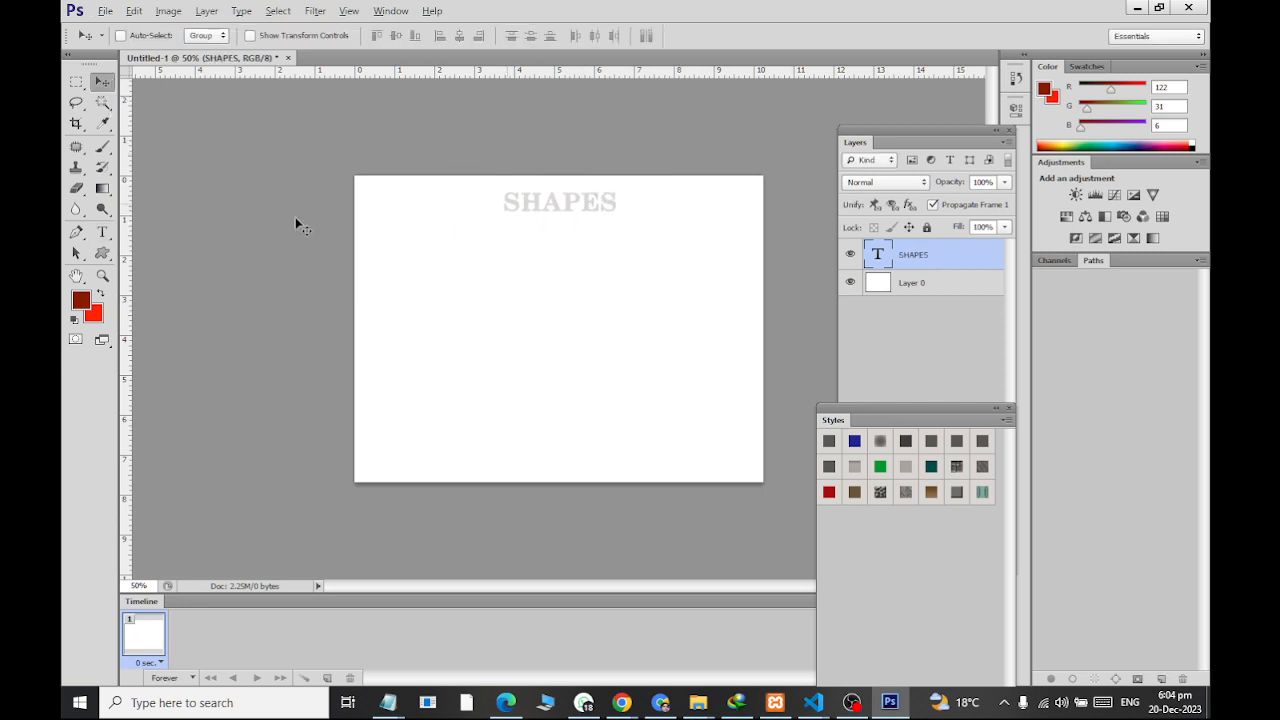
Recolor the SHAPES heading to a dark reddish brown
left_click(102, 233)
double_click(540, 203)
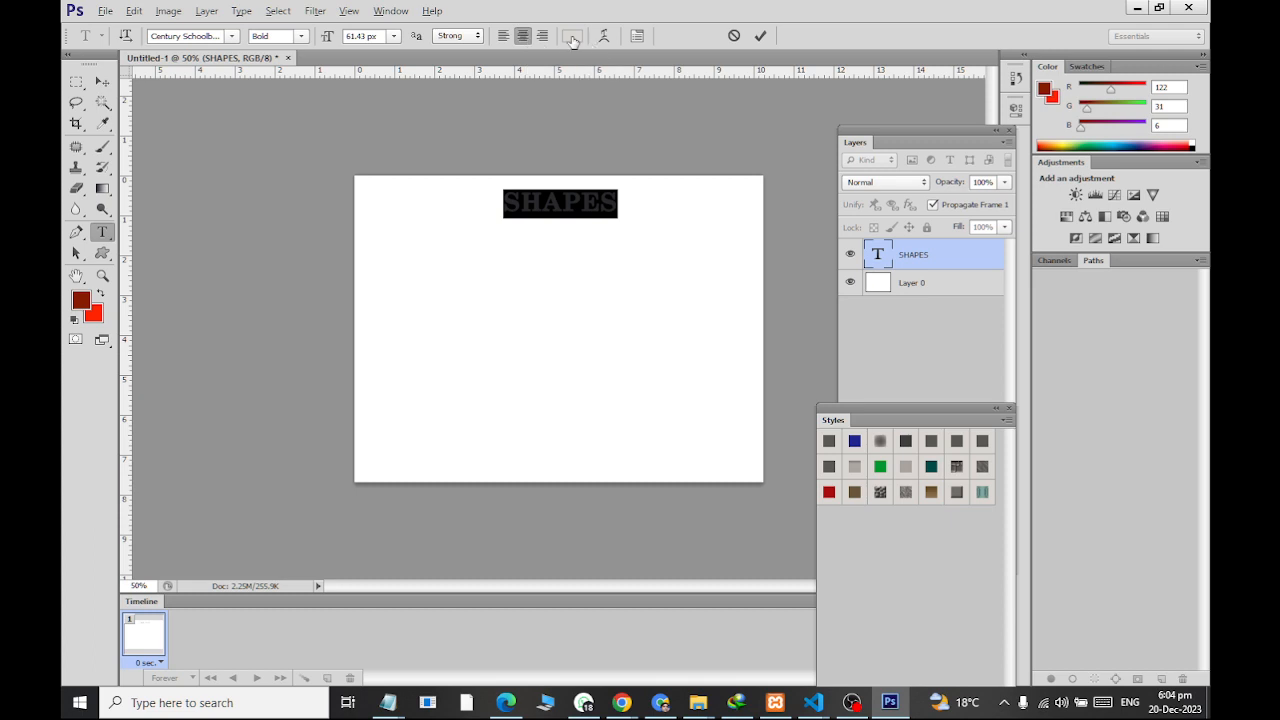
left_click(572, 36)
left_click(486, 392)
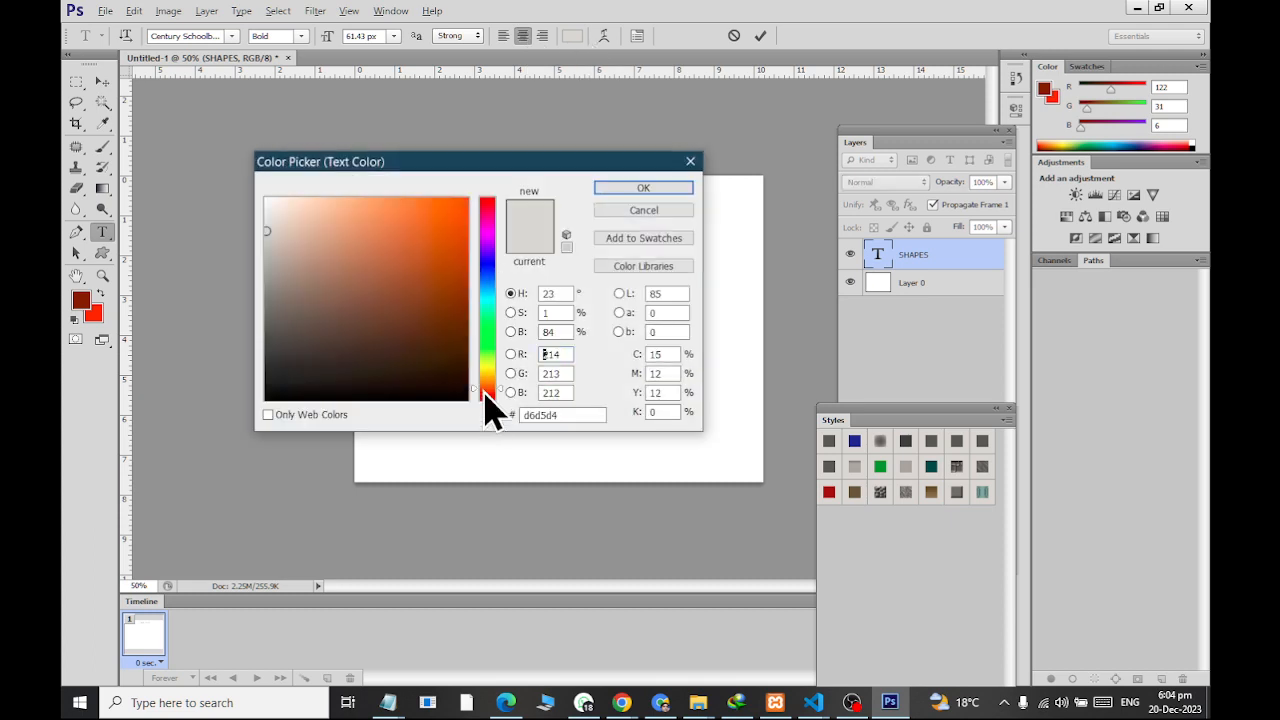
left_click(460, 308)
left_click(644, 188)
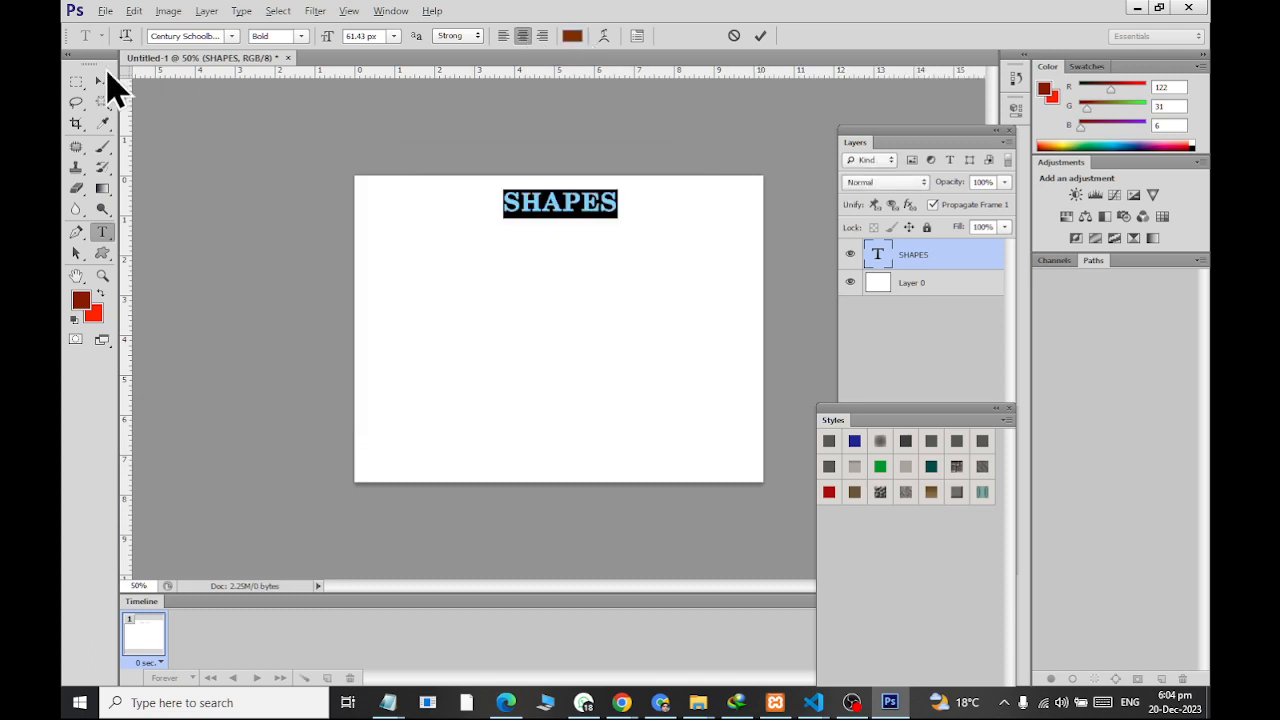
left_click(103, 82)
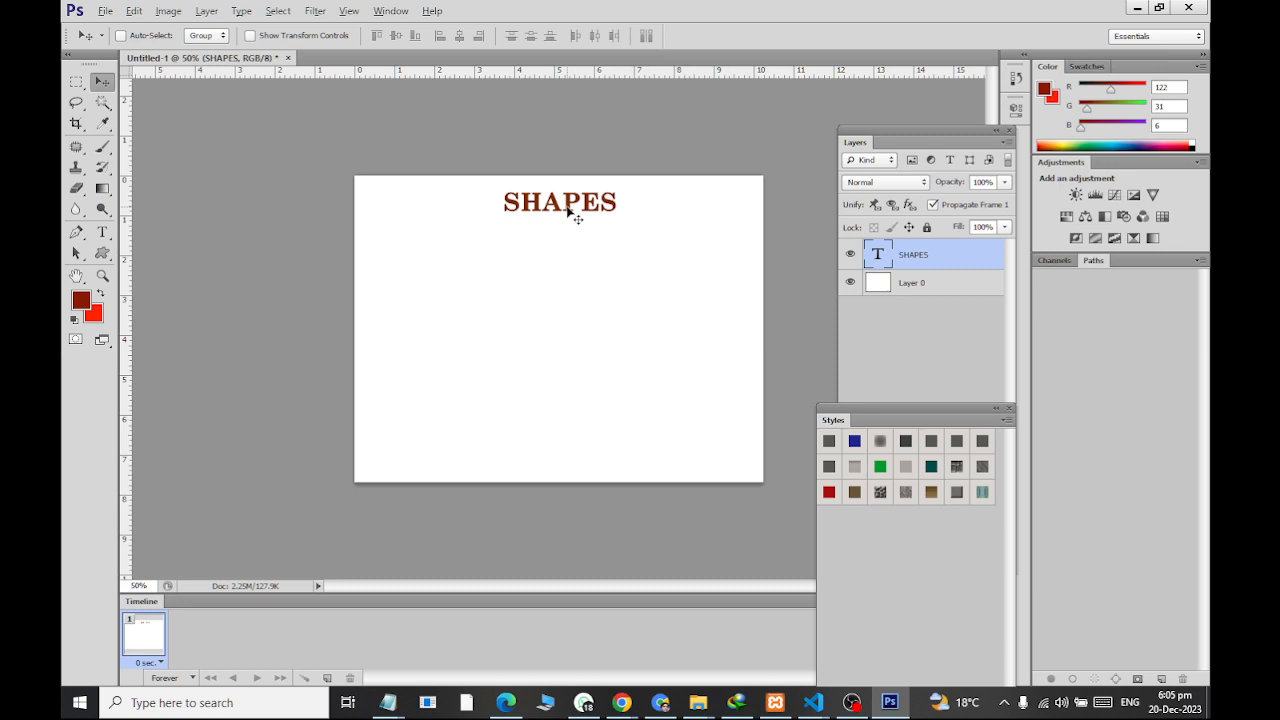
Activate the Rectangle tool, try its Pixels and Path drawing modes, and set the mode back to Shape
left_click(113, 258)
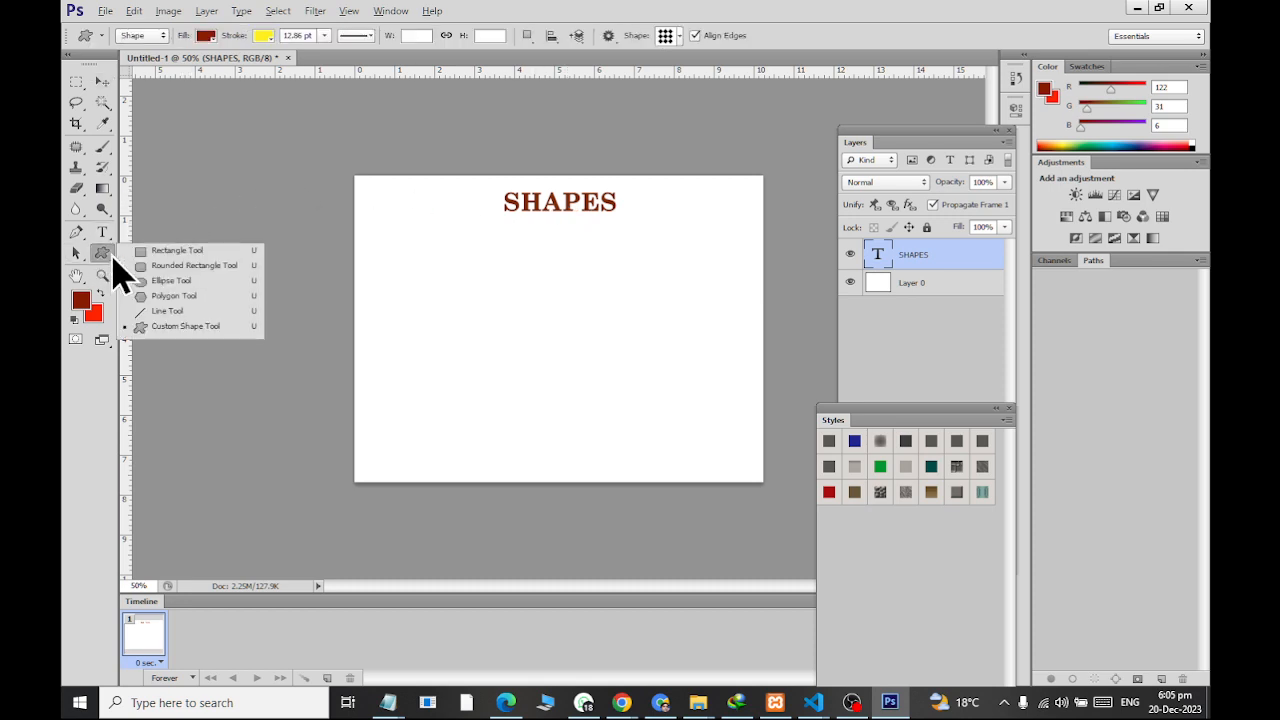
left_click(162, 252)
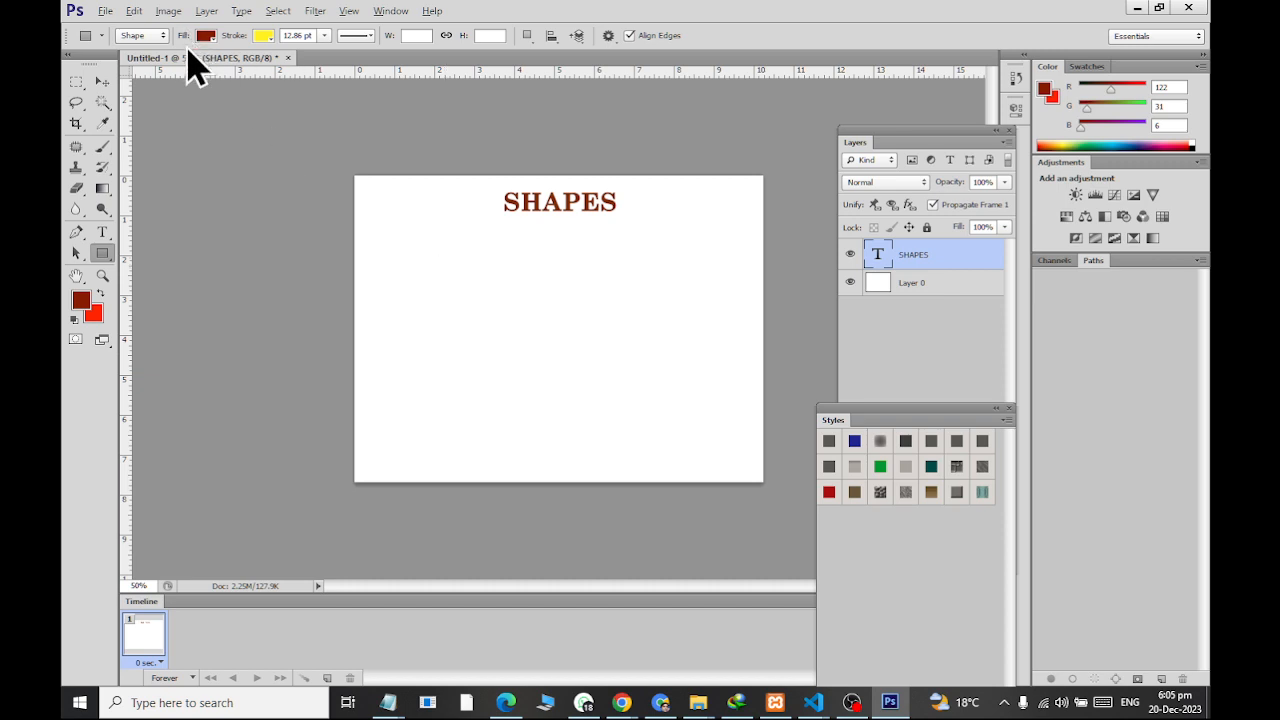
left_click(158, 37)
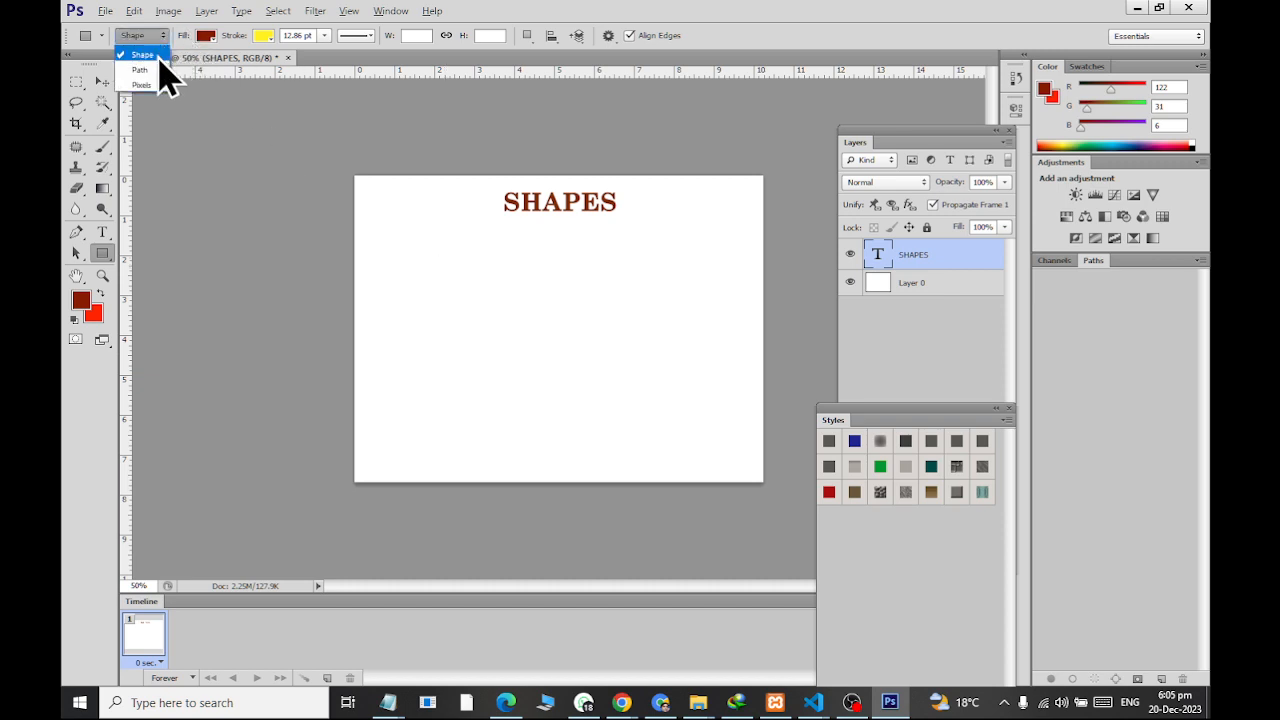
left_click(158, 57)
left_click(156, 40)
left_click(156, 86)
left_click(152, 40)
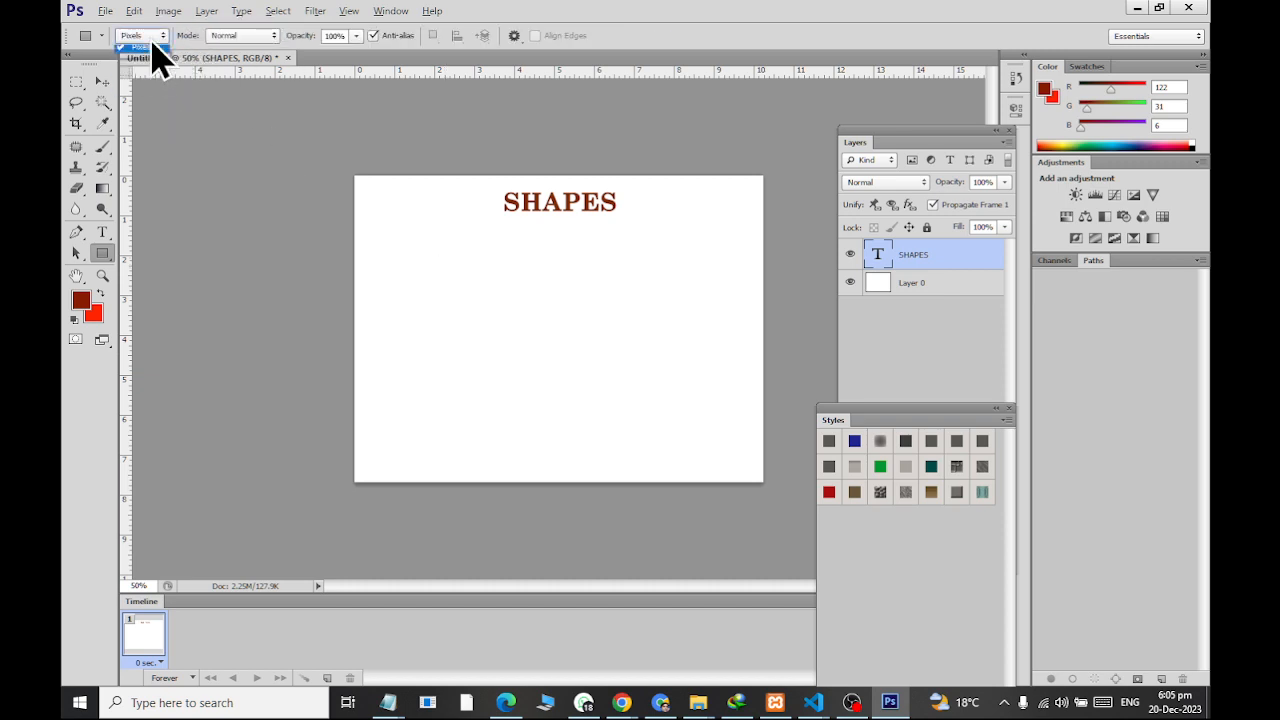
left_click(150, 71)
left_click(147, 40)
left_click(155, 57)
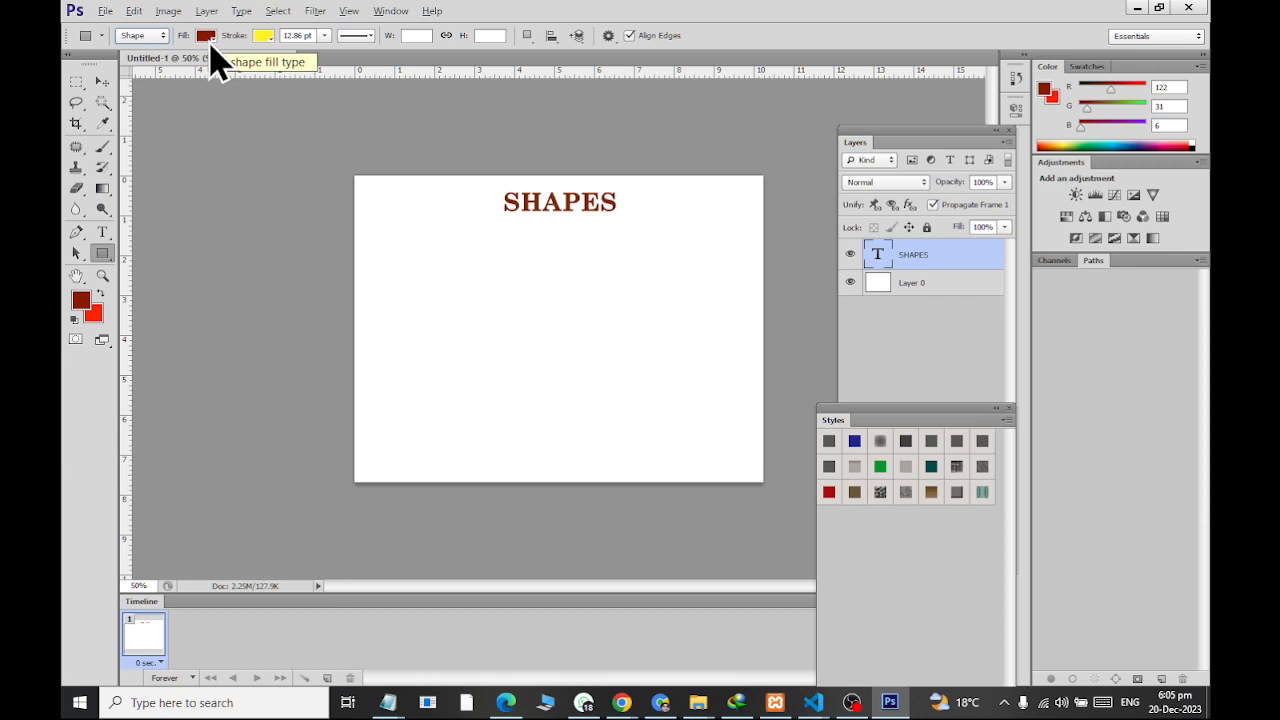
Draw a dark green rectangle about 350 x 224 px below the heading and a square about 208 x 208 px to its right
left_click(266, 40)
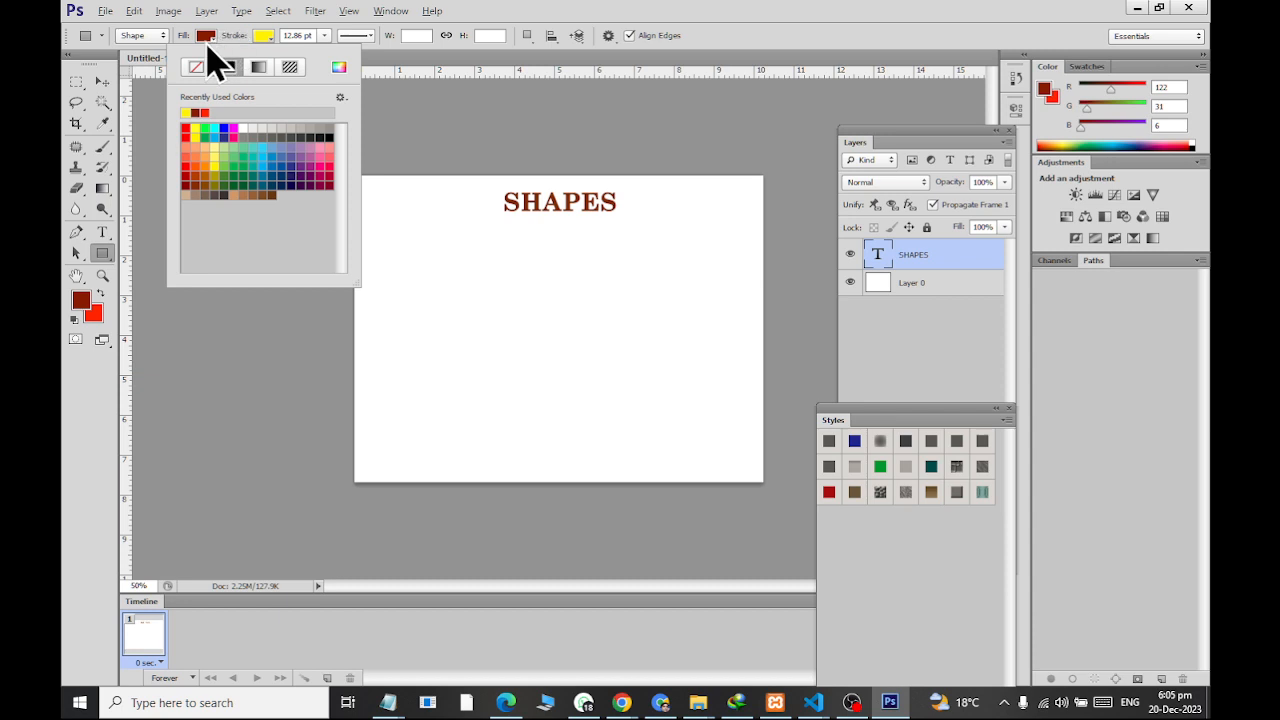
left_click(207, 42)
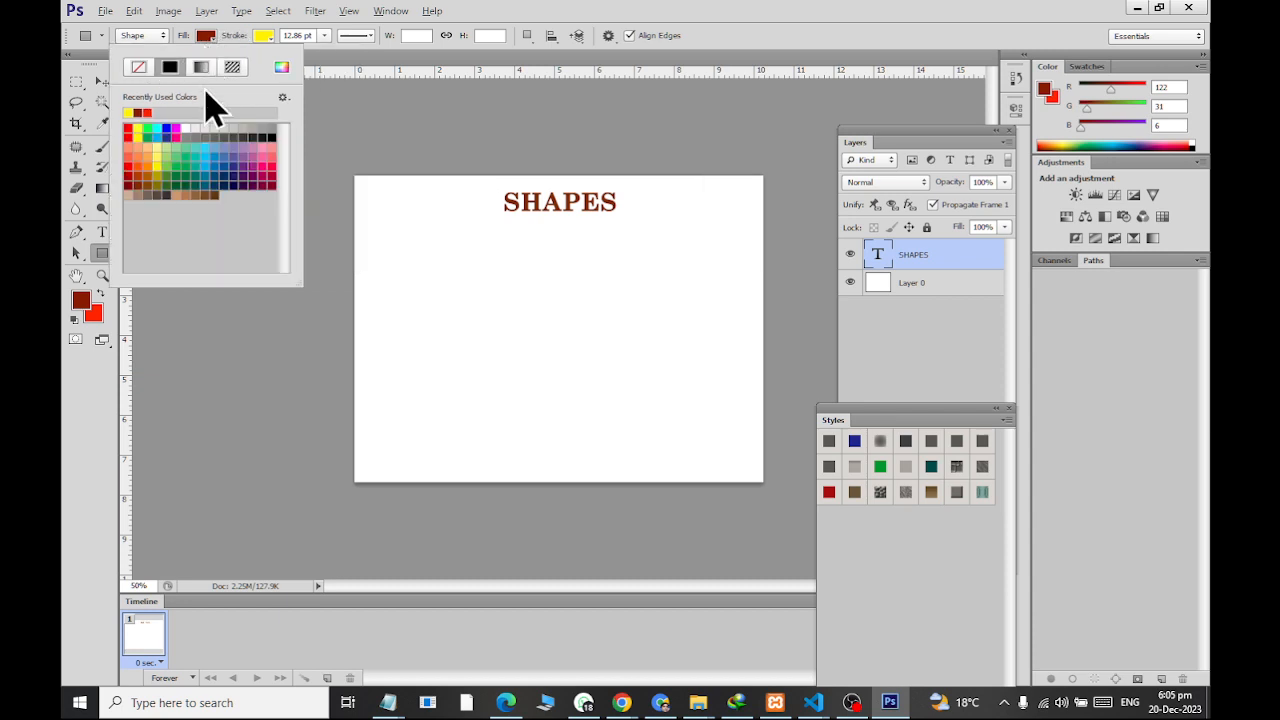
left_click(176, 182)
left_click(186, 176)
left_click(184, 175)
left_click(196, 170)
mouse_move(437, 244)
left_mouse_down()
mouse_move(600, 337)
mouse_move(577, 336)
left_mouse_up()
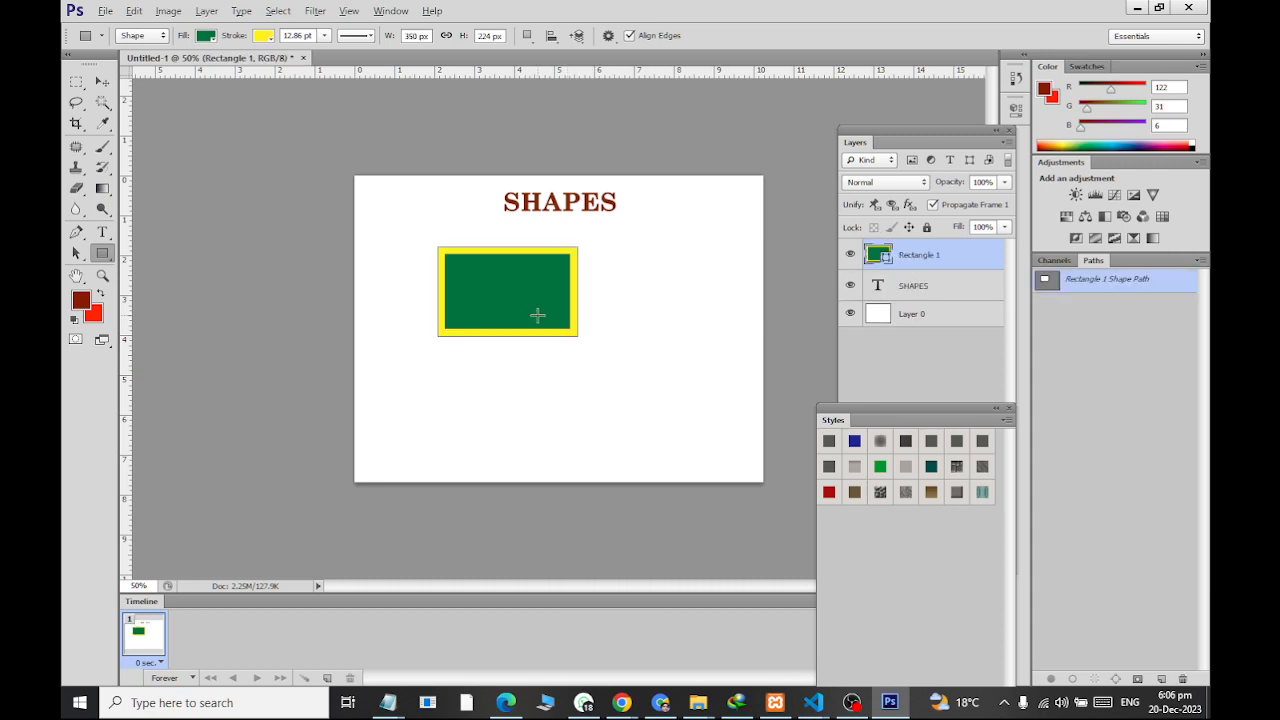
left_click_drag(612, 251, 694, 390)
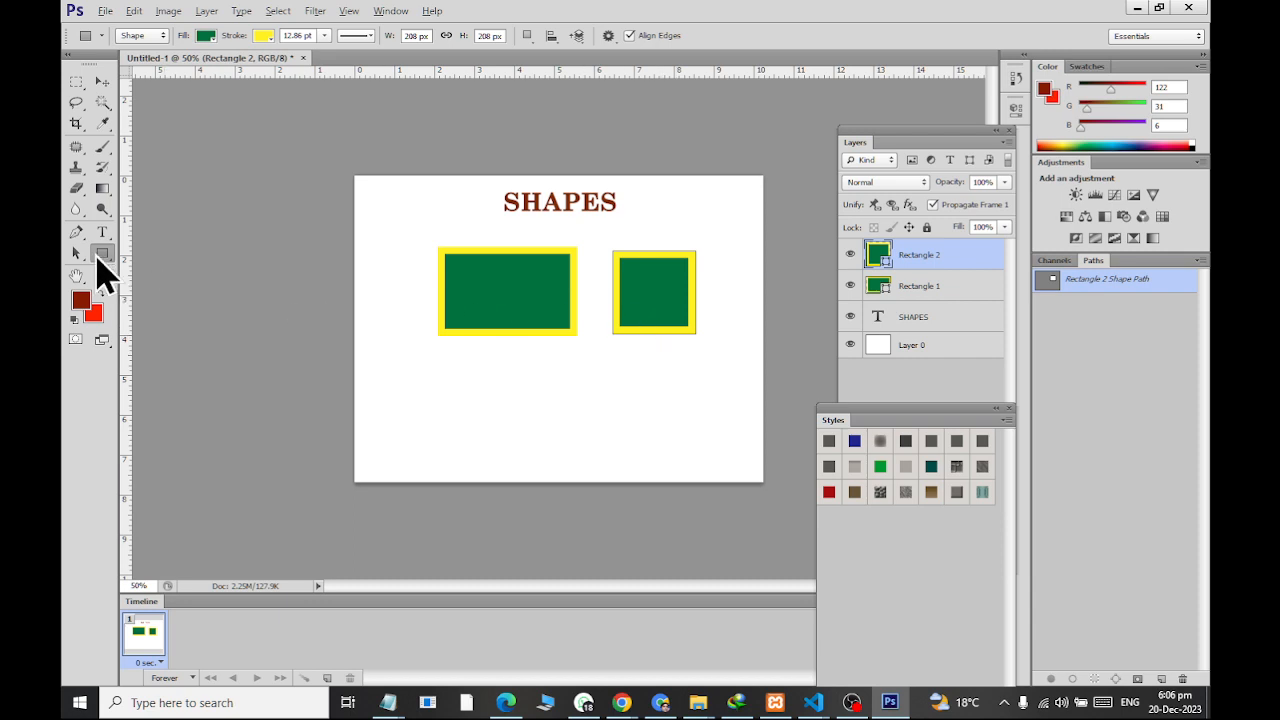
Change the fill of the square, Rectangle 2, to a bluish violet
left_click(919, 295)
left_click(919, 265)
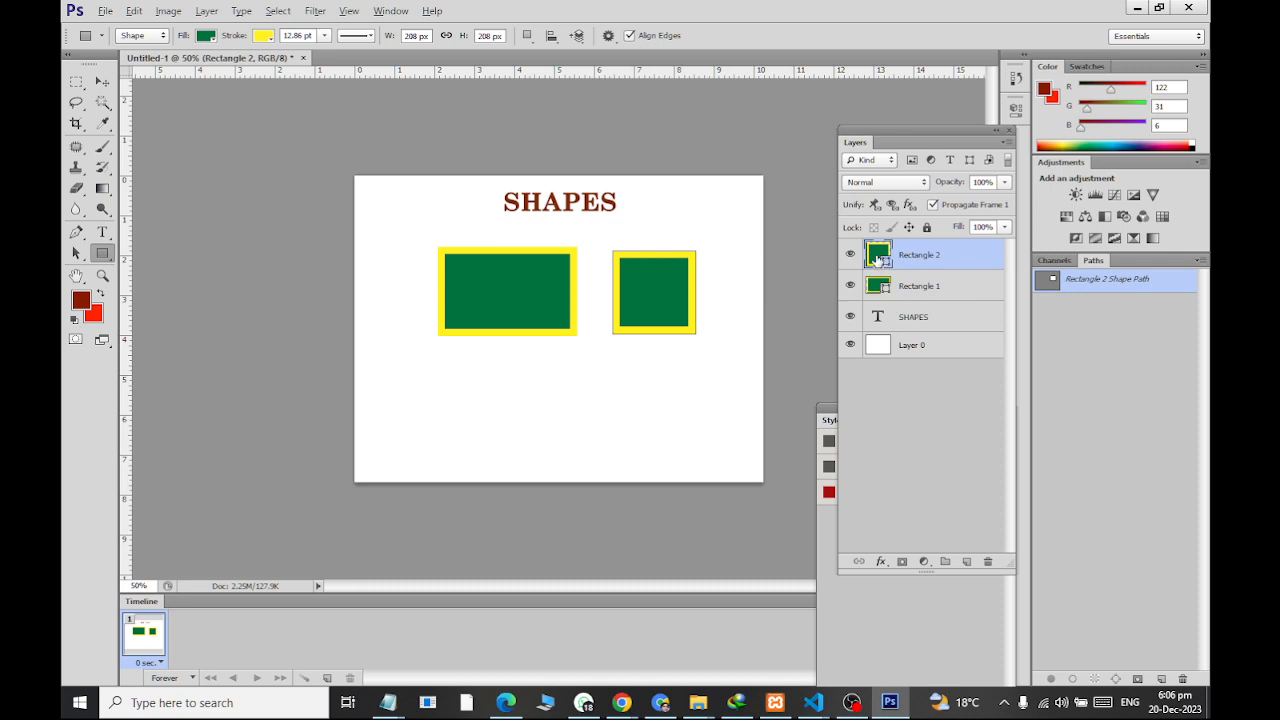
double_click(876, 258)
left_click_drag(486, 286, 486, 262)
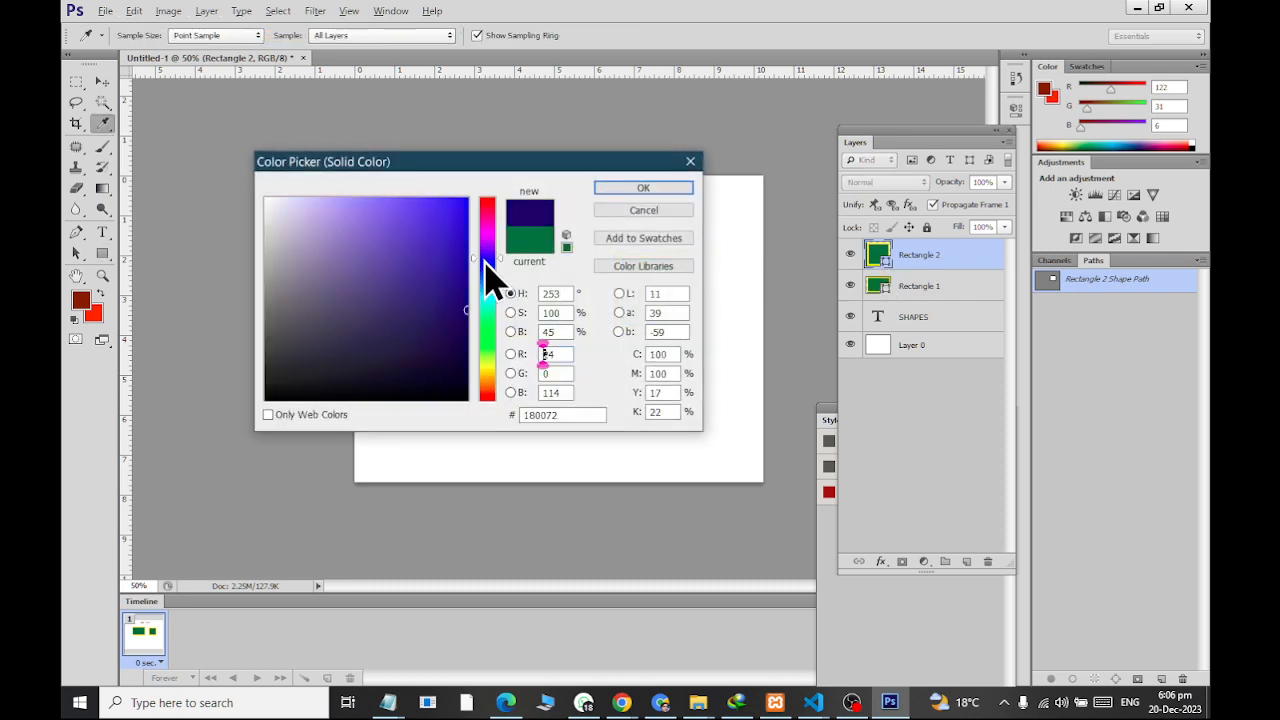
left_click(446, 231)
left_click(614, 189)
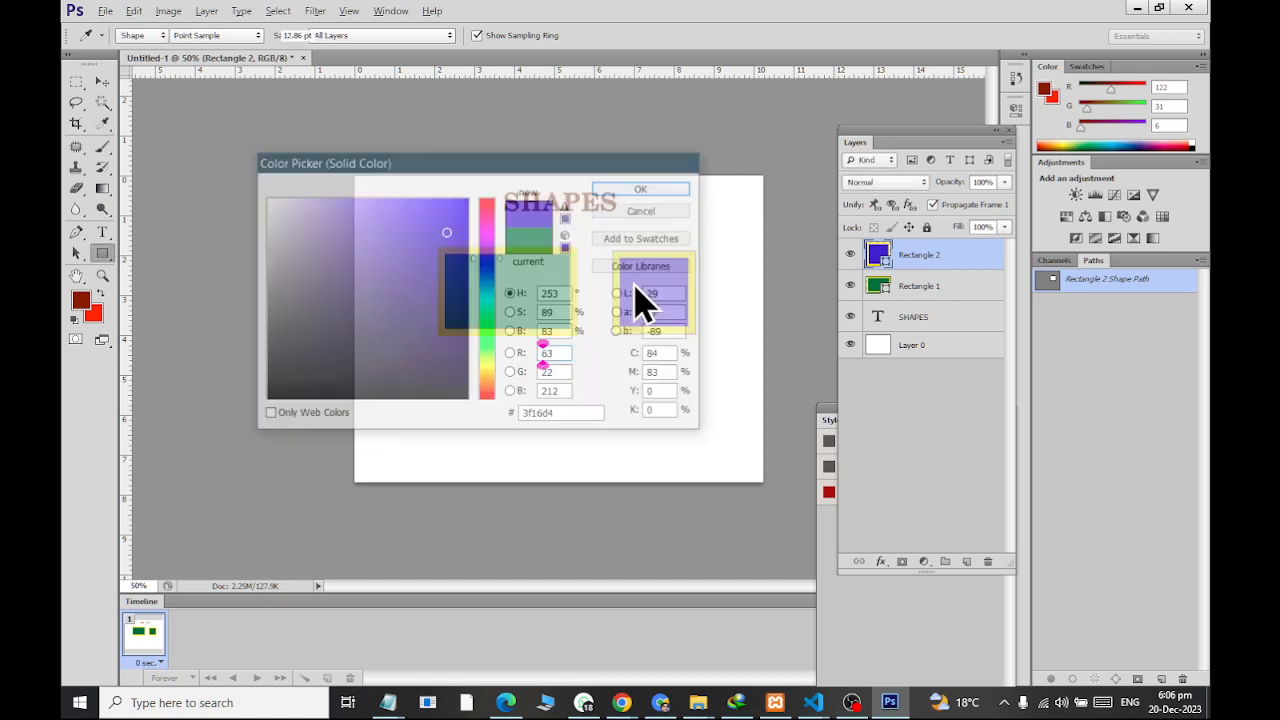
Change the fill of the wide rectangle, Rectangle 1, to bright green 2ddc80
double_click(876, 286)
left_click(426, 225)
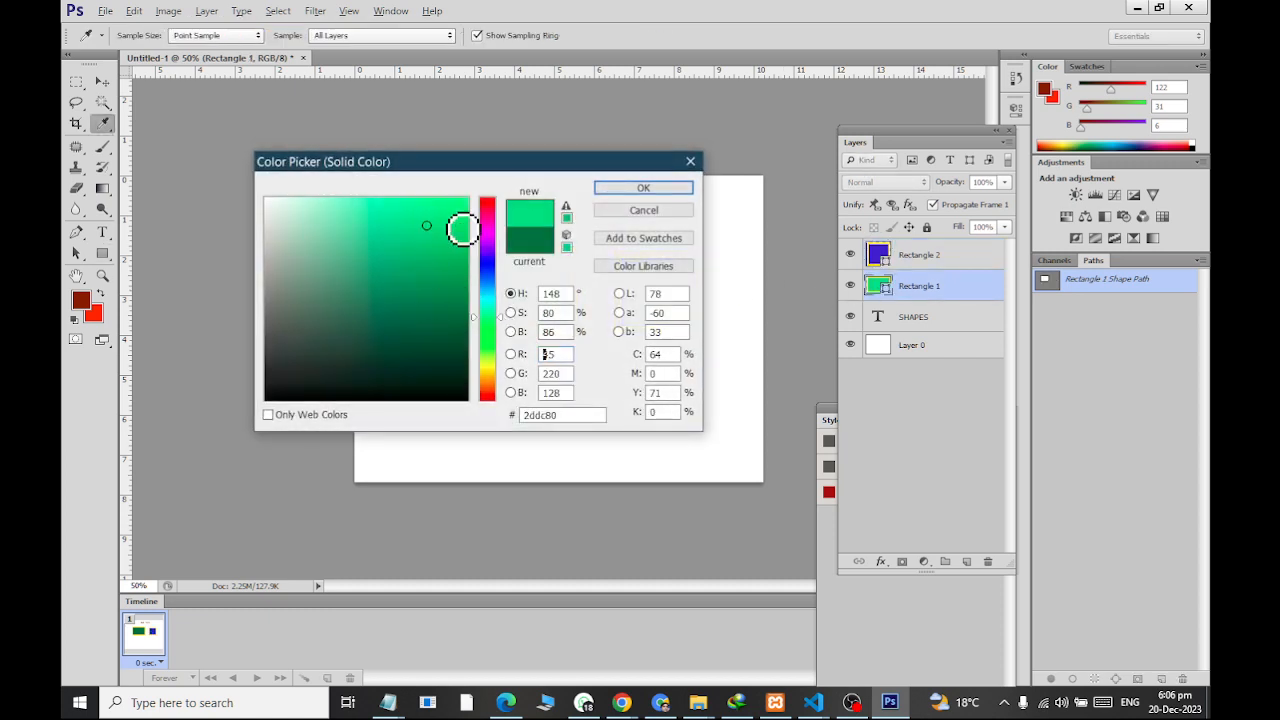
left_click(636, 190)
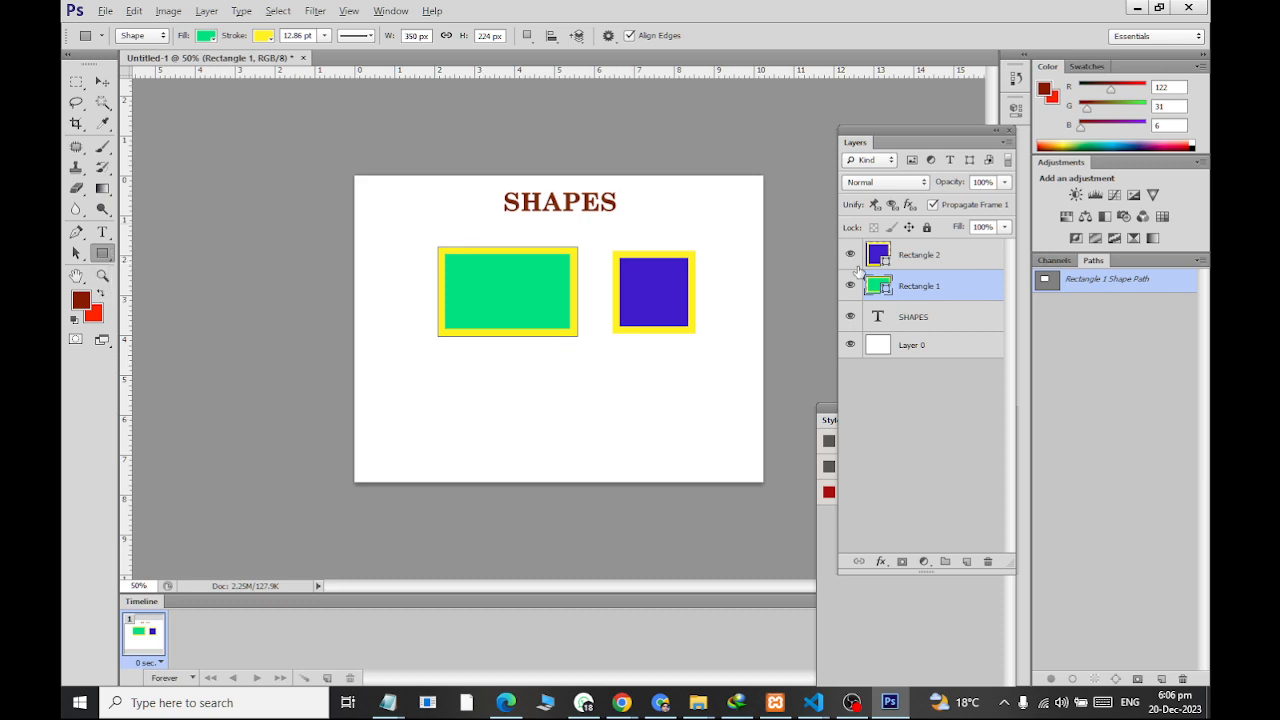
Set the stroke color of the violet square to crimson red after trying a dark green
left_click(915, 258)
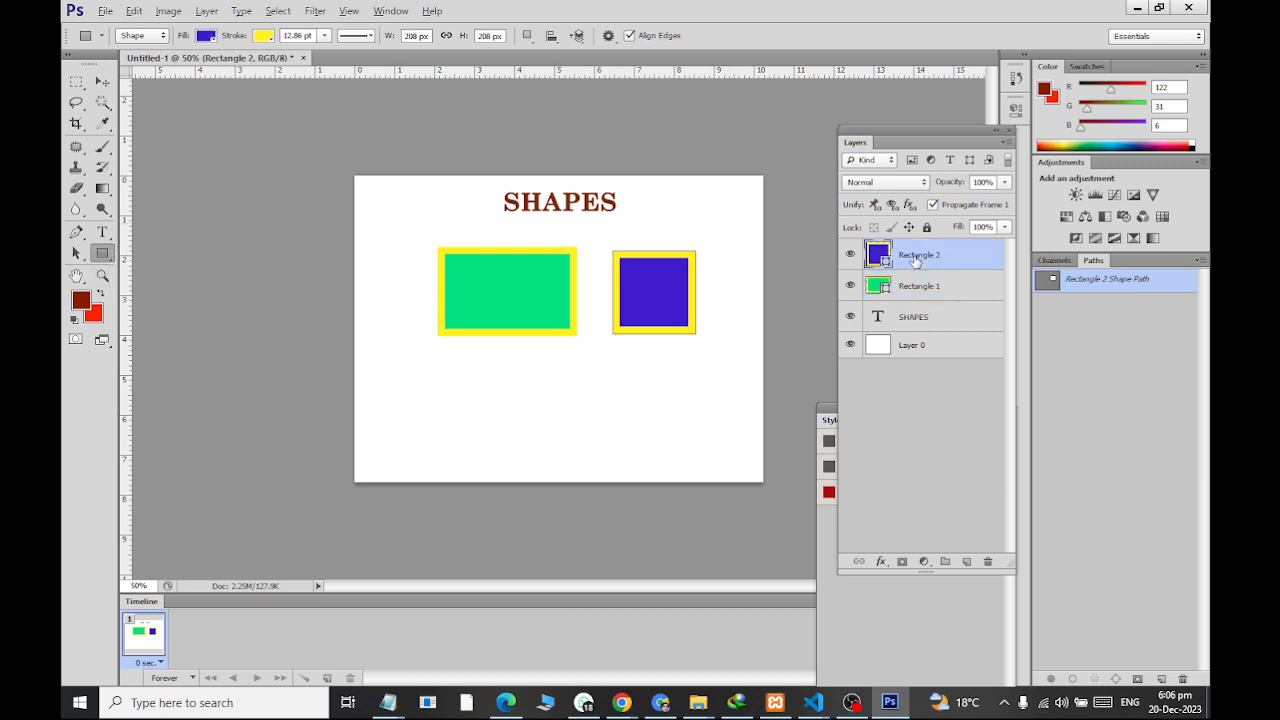
left_click(262, 35)
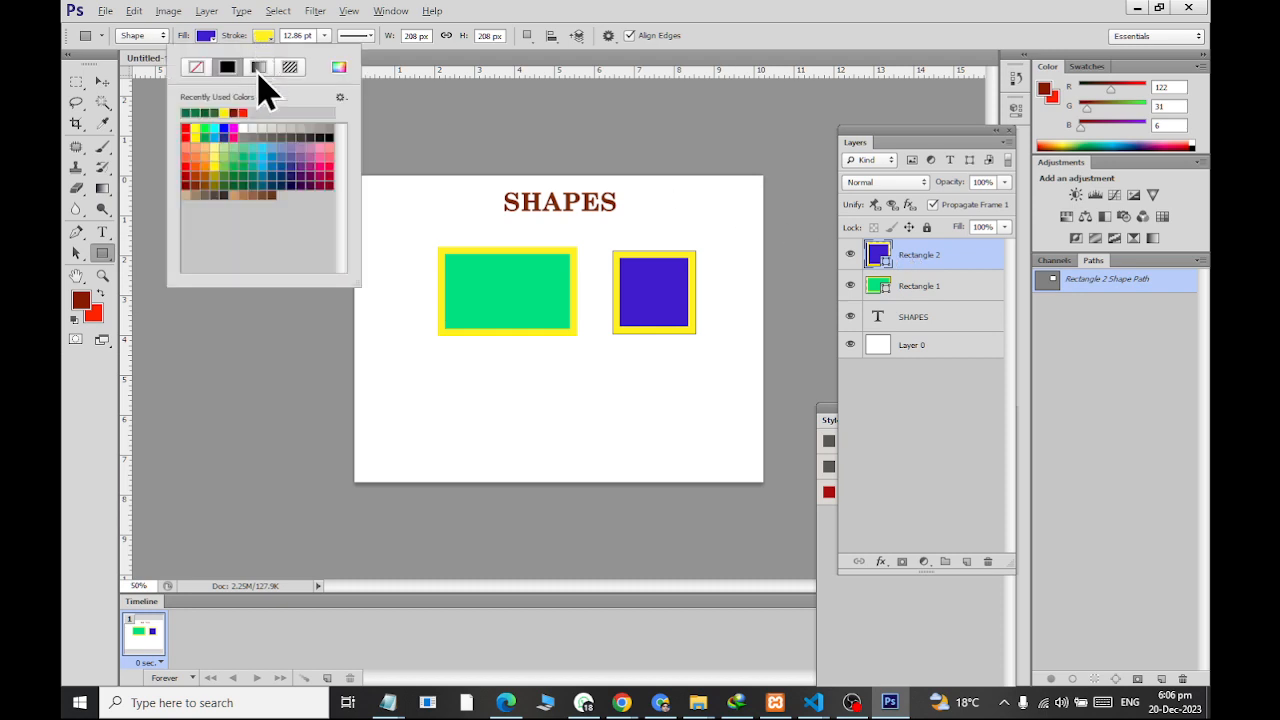
left_click(237, 182)
left_click(238, 157)
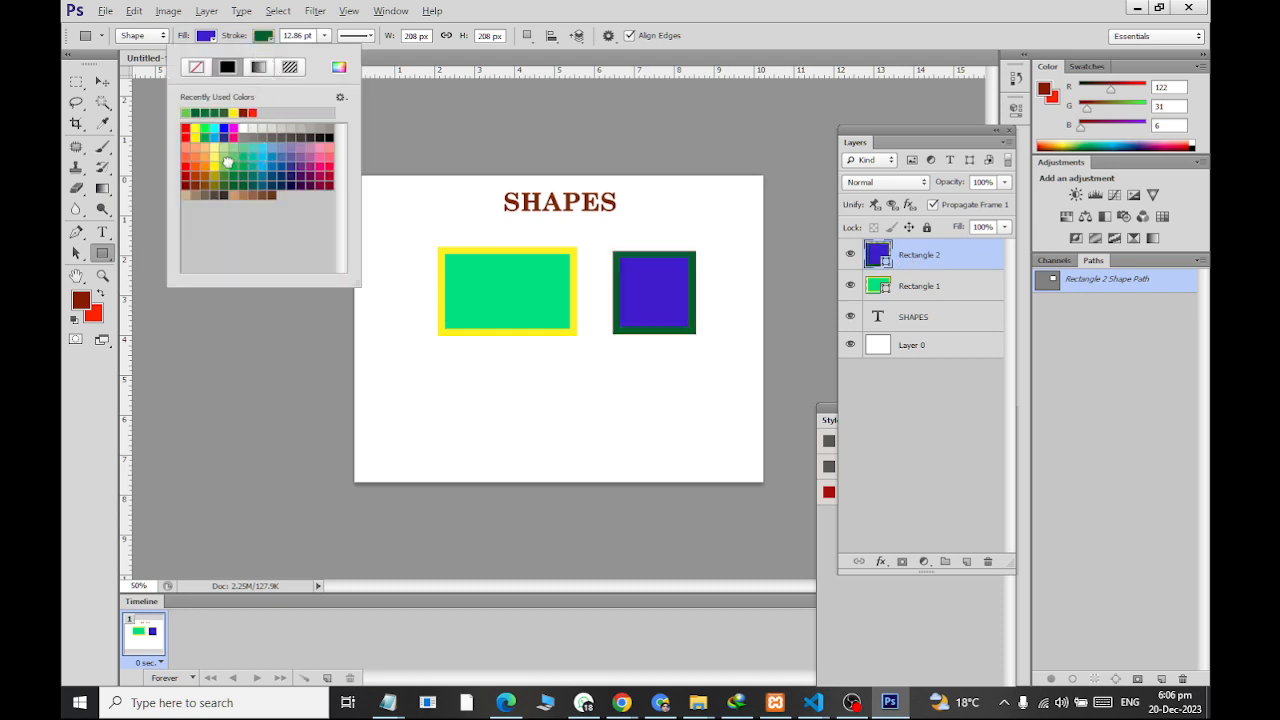
left_click(330, 166)
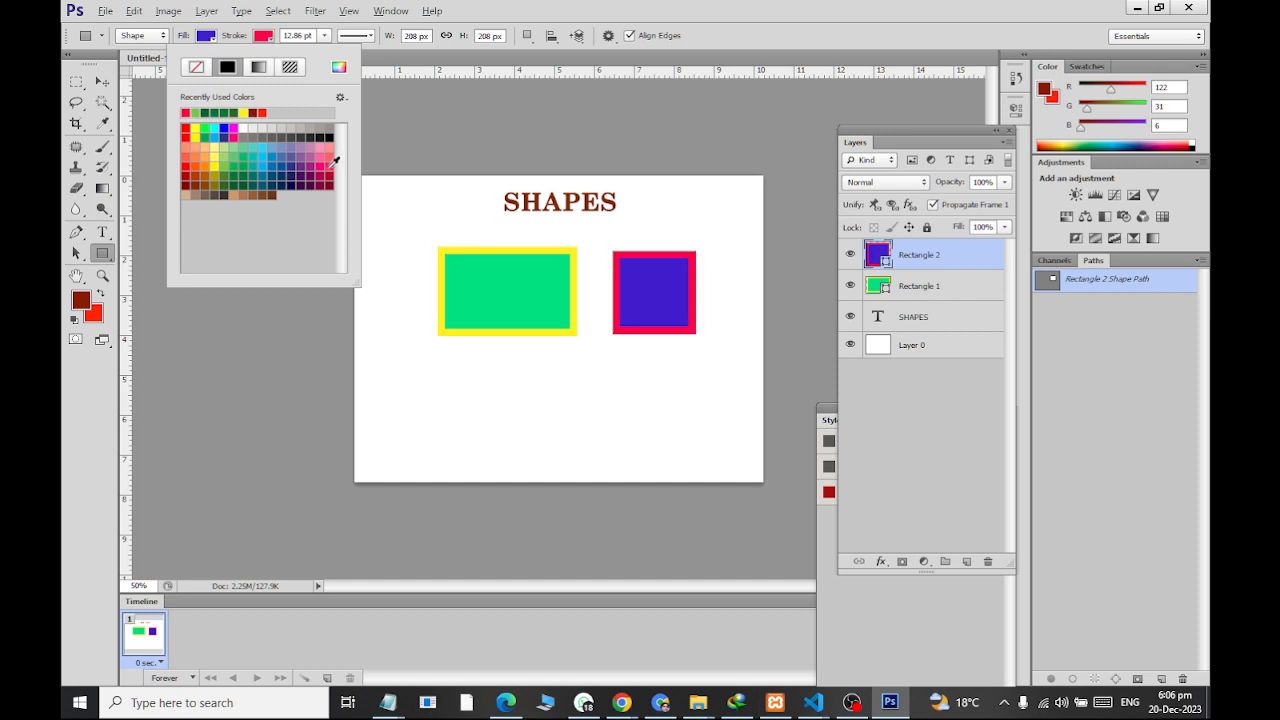
Reduce the violet square's stroke width to 0 pt and keep the document window docked
left_click(324, 36)
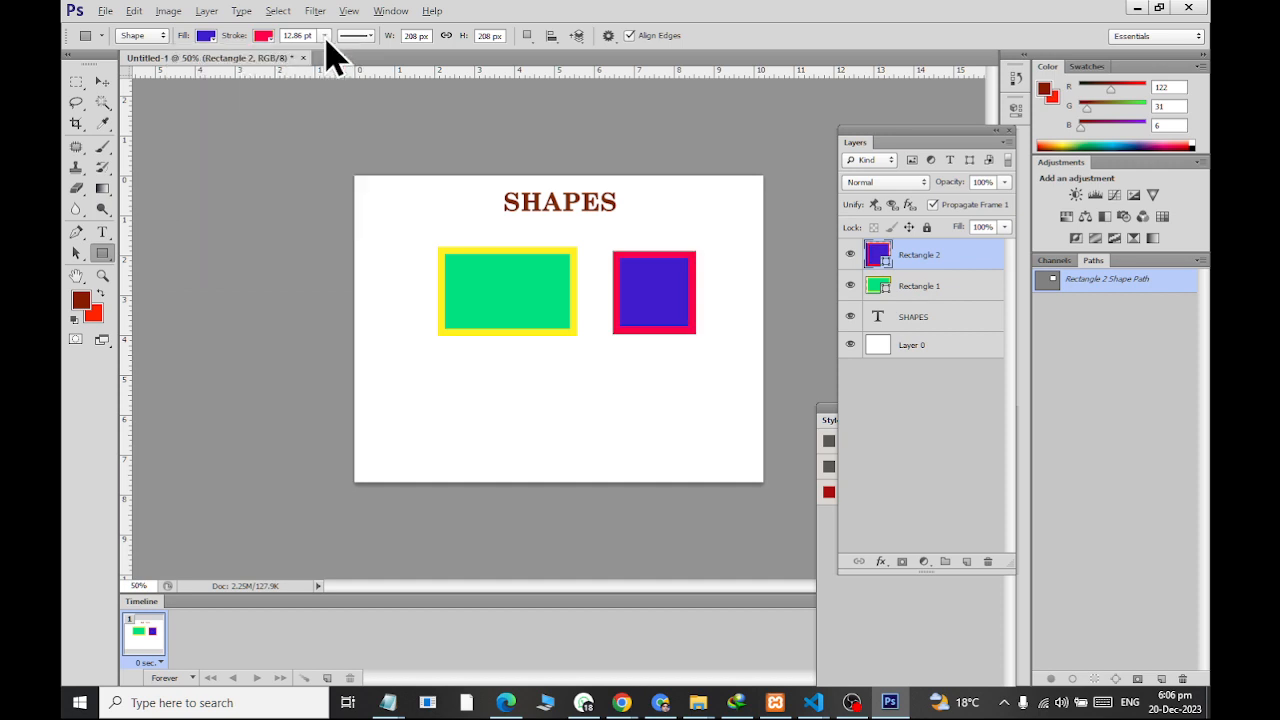
mouse_move(332, 62)
left_mouse_down()
mouse_move(285, 63)
mouse_move(311, 68)
left_mouse_up()
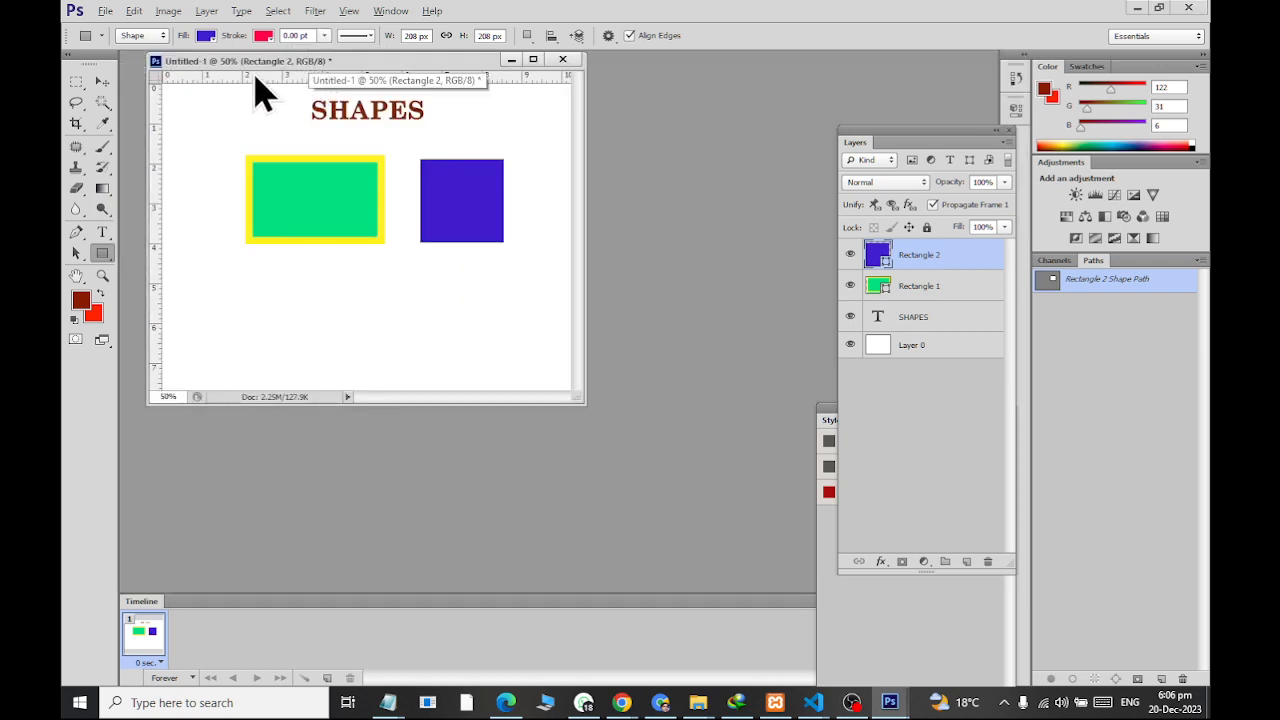
left_click_drag(193, 68, 229, 62)
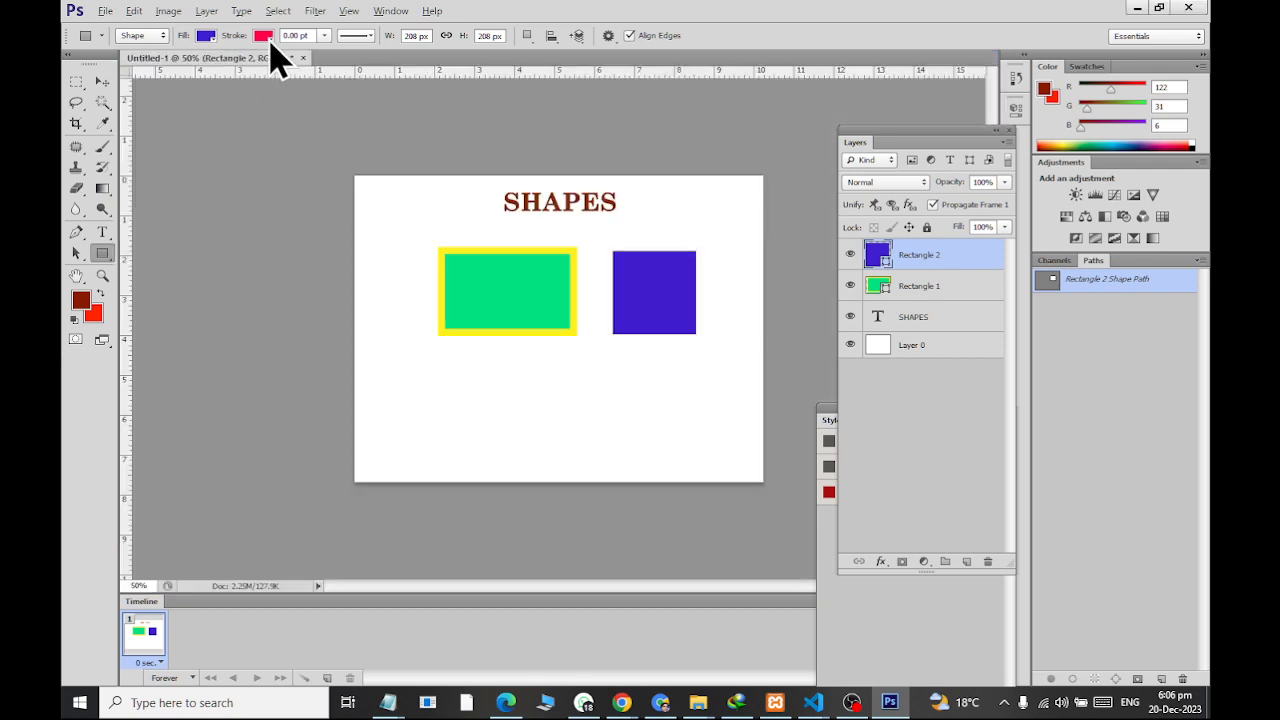
Try dark purple and light blue stroke colors on the violet square with the stroke width at 0 pt
left_click(269, 41)
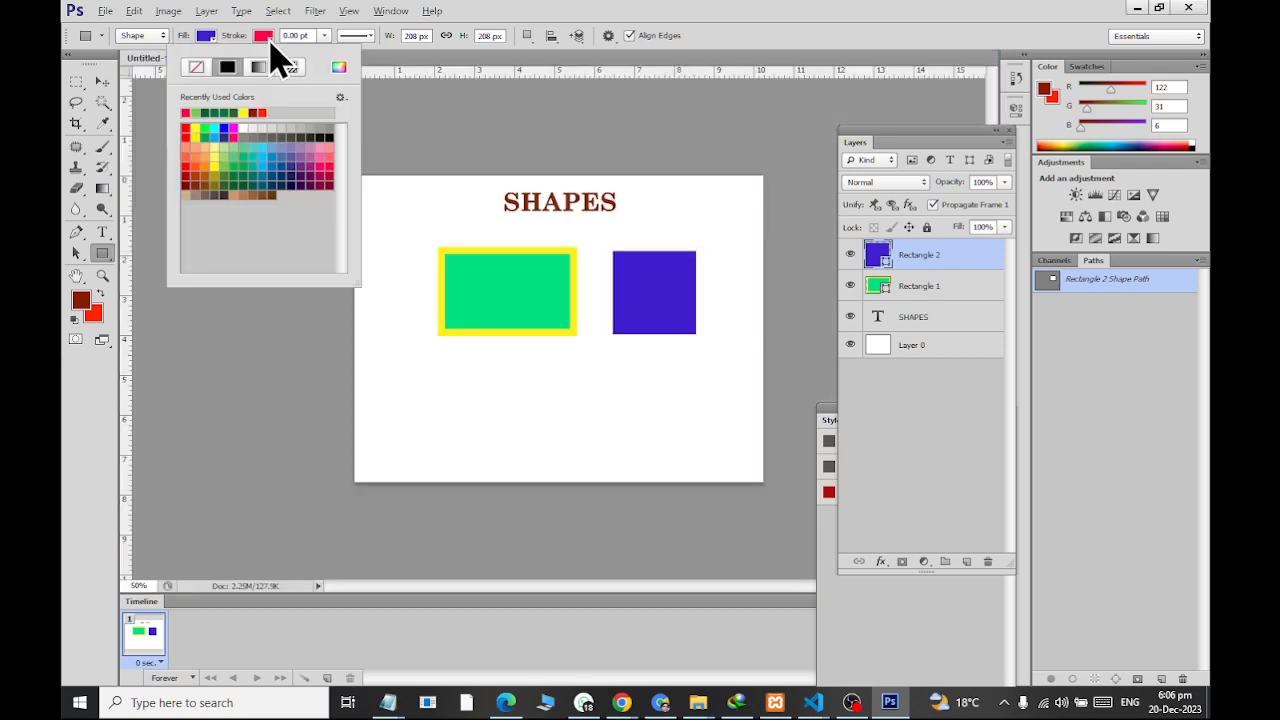
left_click(303, 176)
left_click(102, 81)
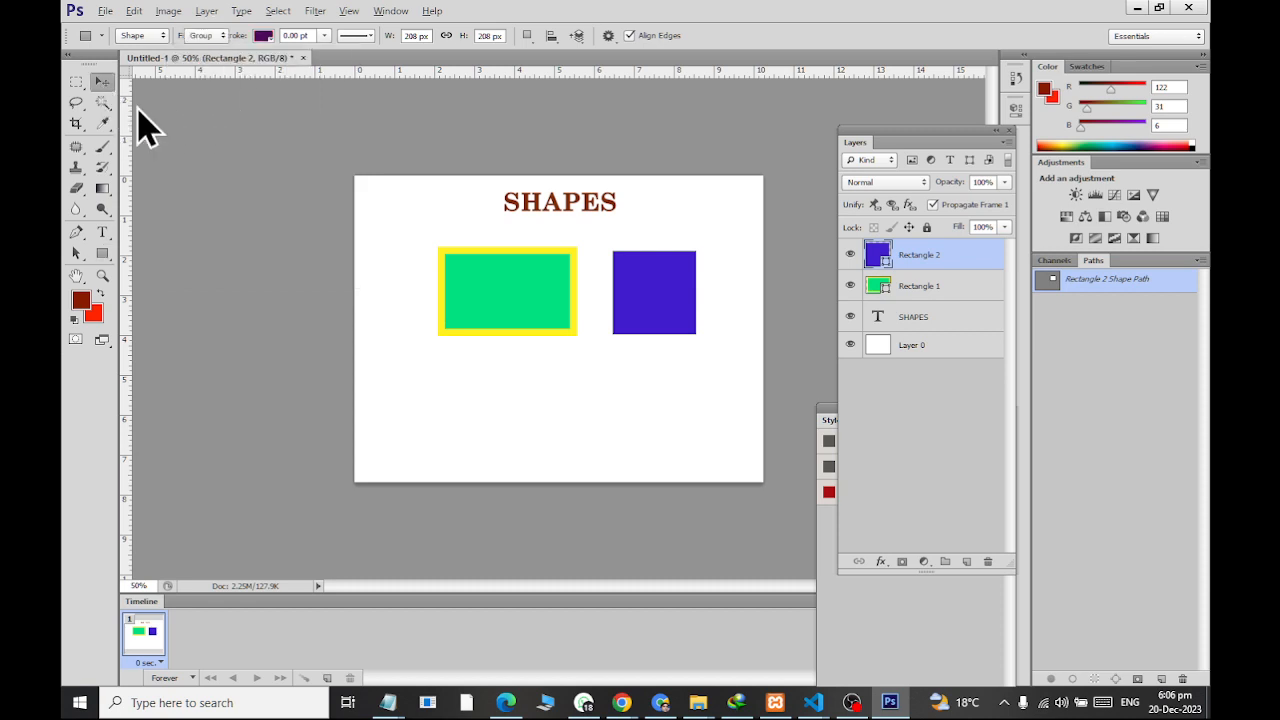
left_click(102, 255)
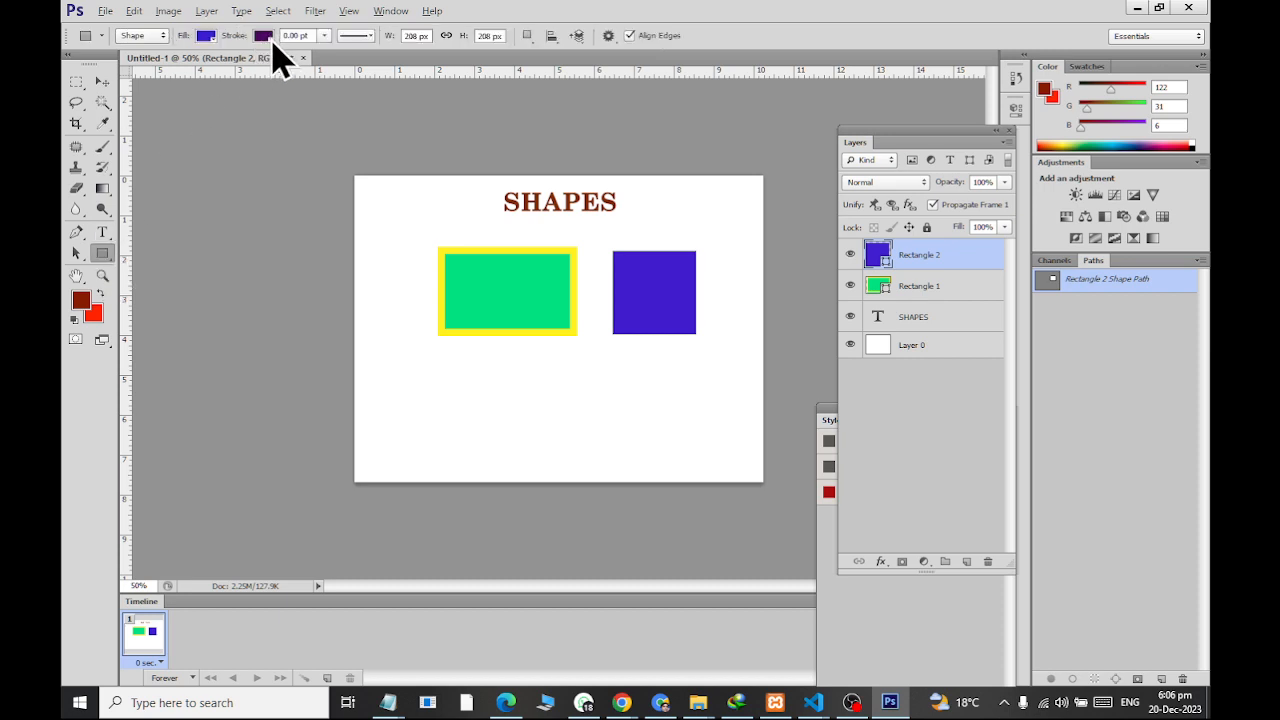
left_click(266, 38)
left_click(276, 152)
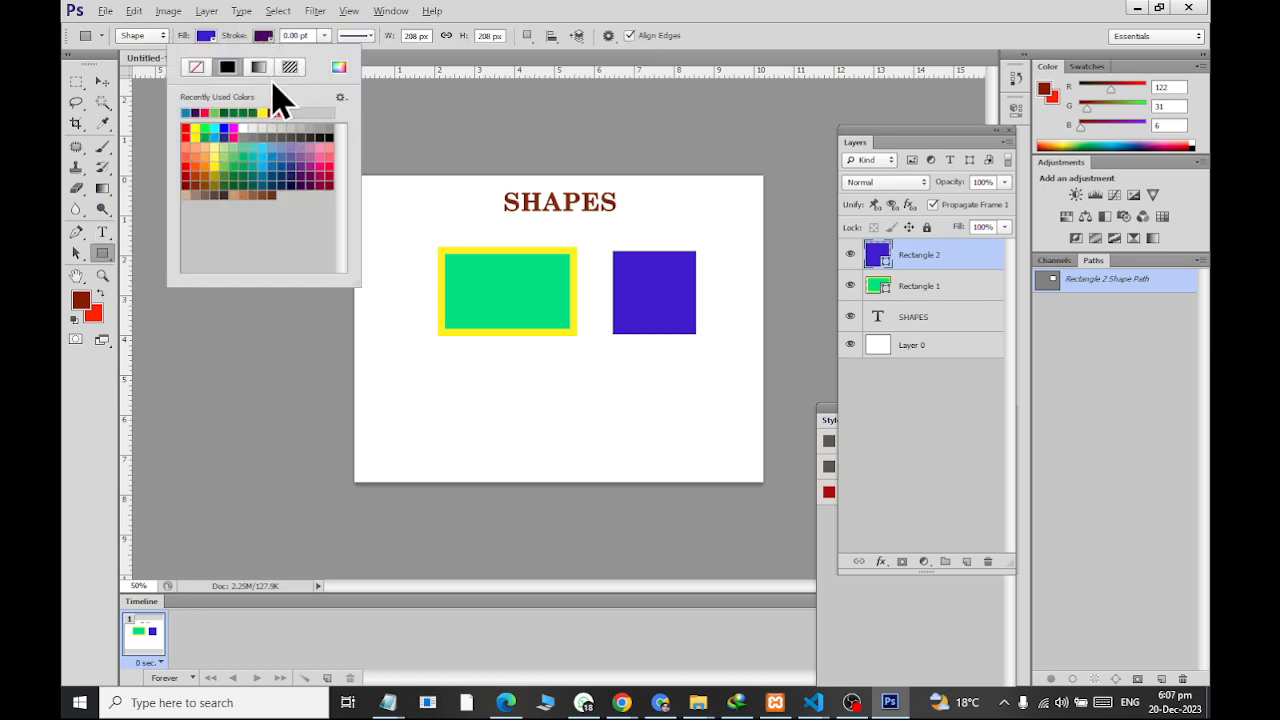
left_click(324, 36)
mouse_move(343, 56)
left_mouse_down()
mouse_move(363, 62)
mouse_move(320, 57)
left_mouse_up()
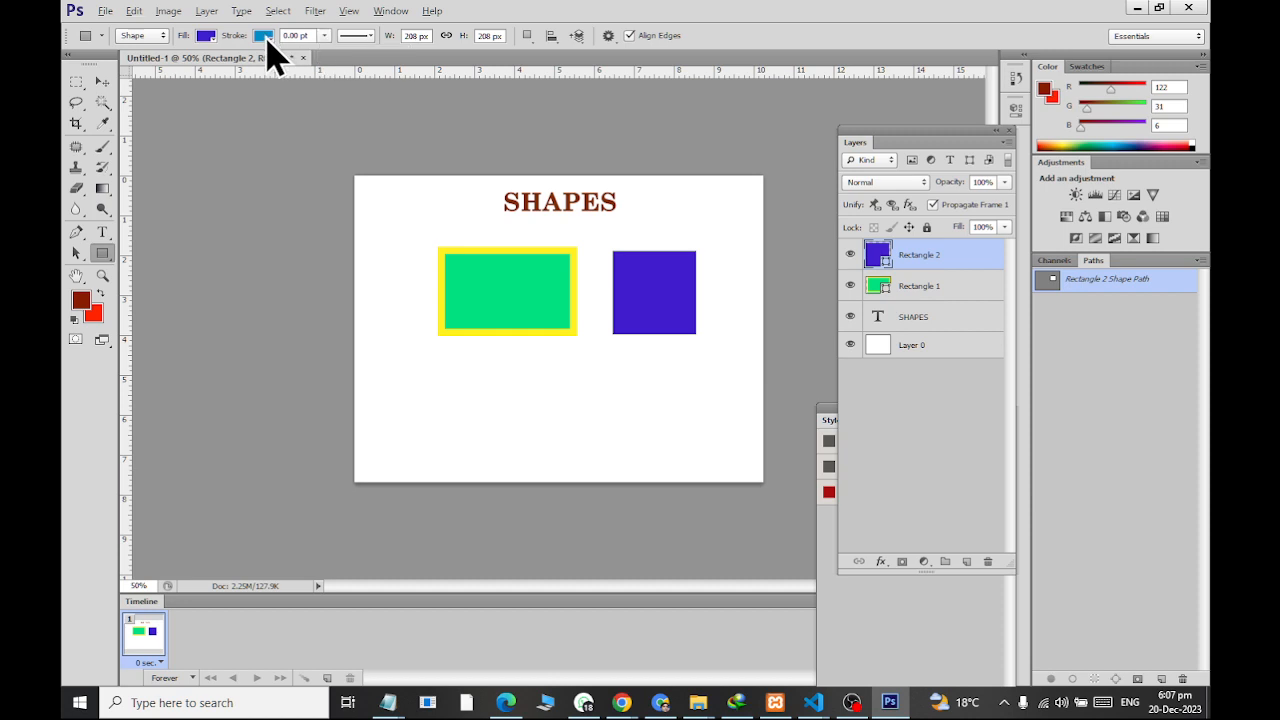
Set the violet square's stroke to no color
left_click(264, 37)
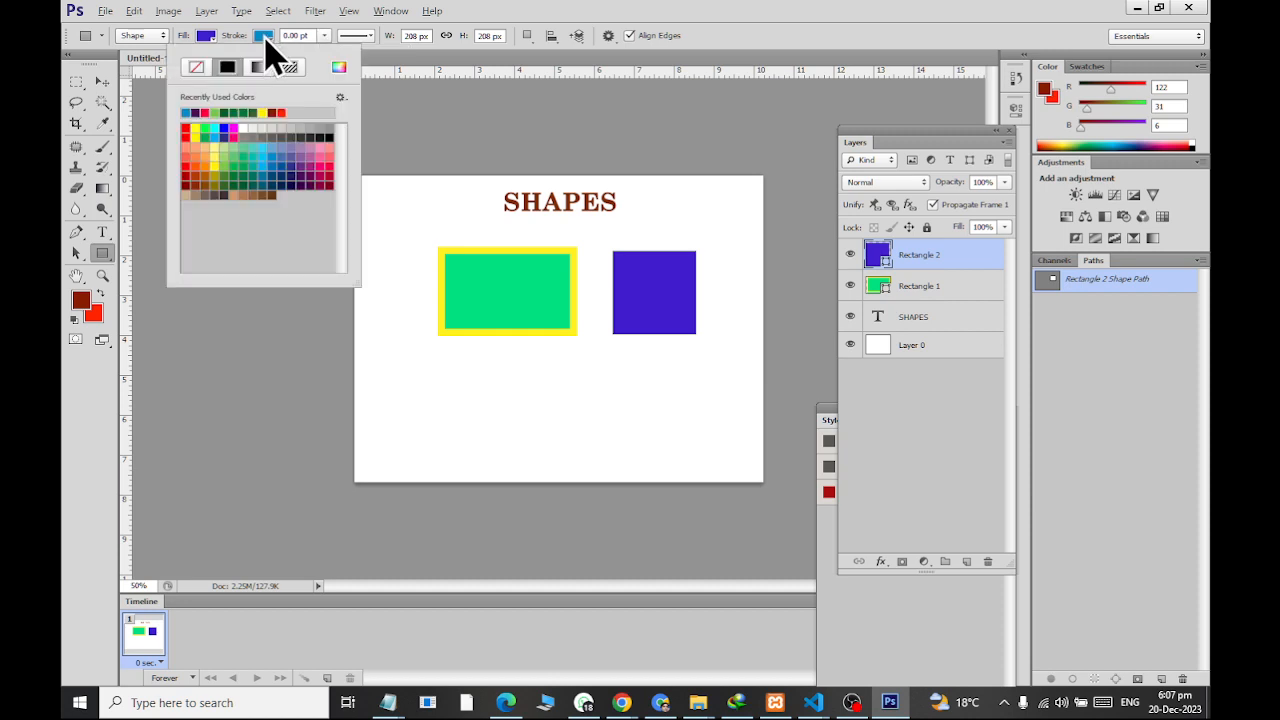
left_click(196, 72)
left_click(102, 81)
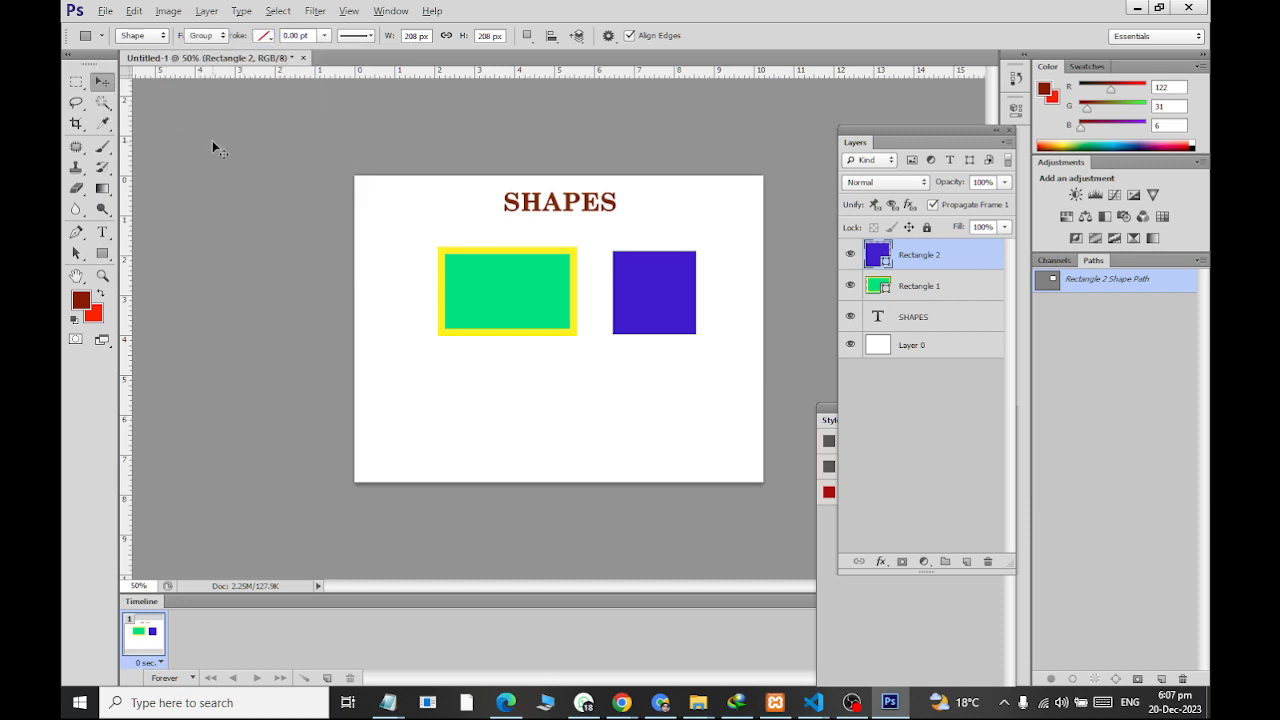
Draw a rounded rectangle about 702 x 178 px with a 100 px radius below the two existing shapes
left_click(104, 254)
left_click(106, 253)
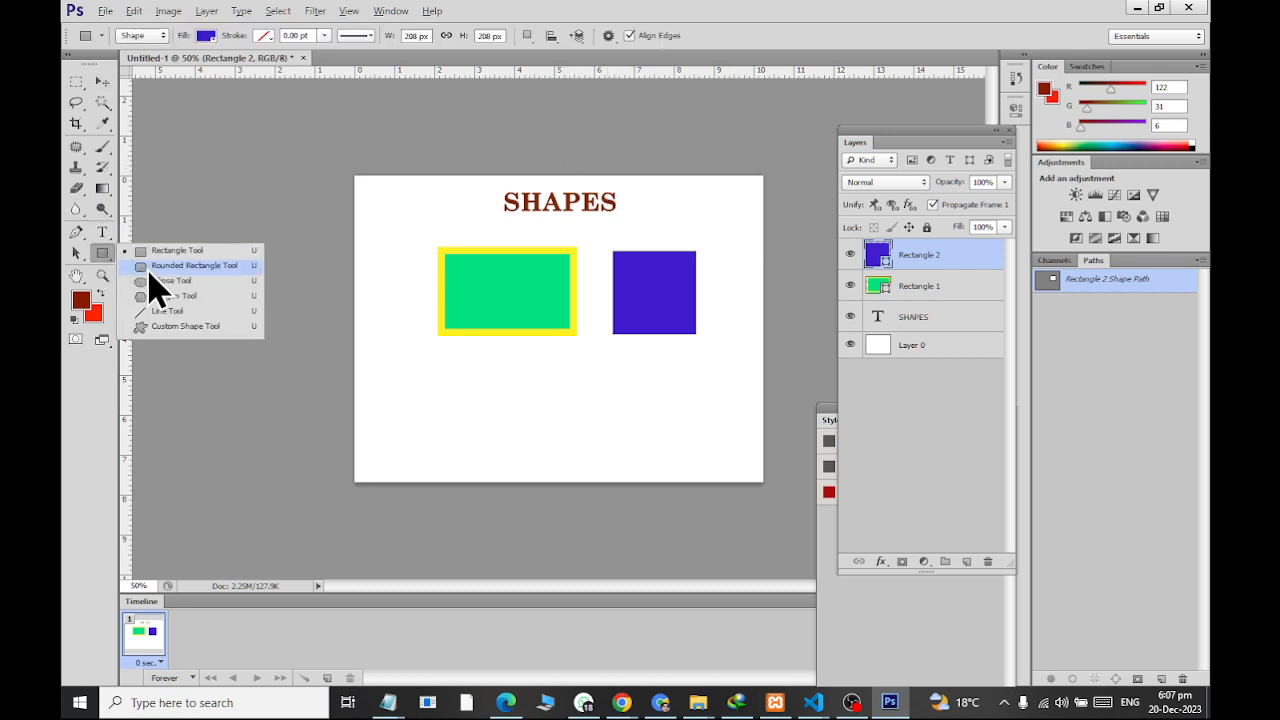
left_click(148, 266)
left_click_drag(402, 360, 674, 430)
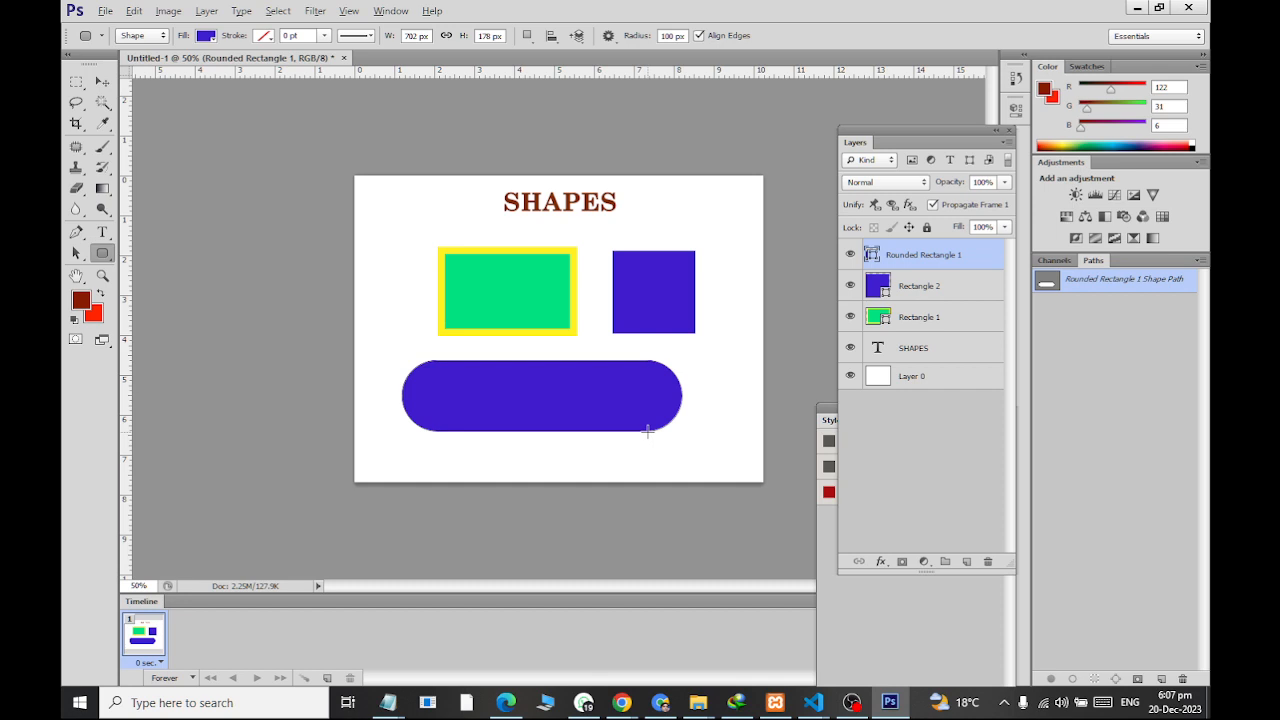
Remove the fill color from the rounded rectangle
left_click(205, 37)
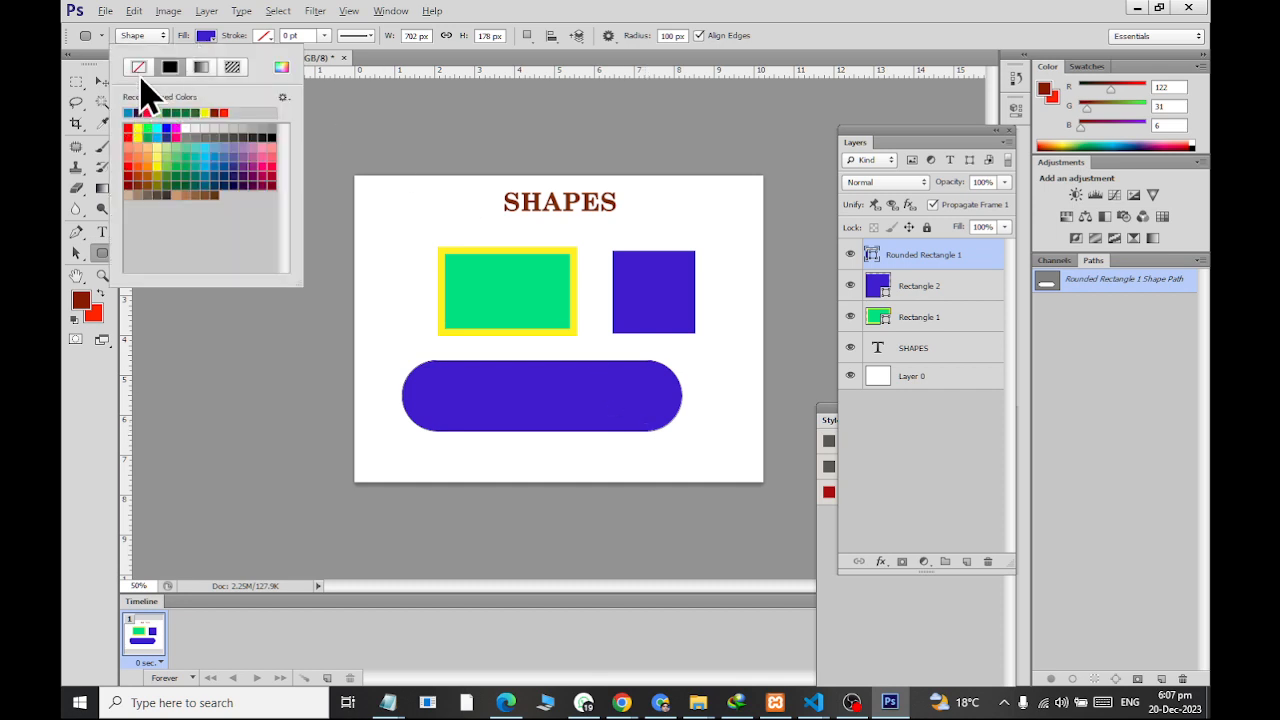
left_click(139, 67)
left_click(224, 50)
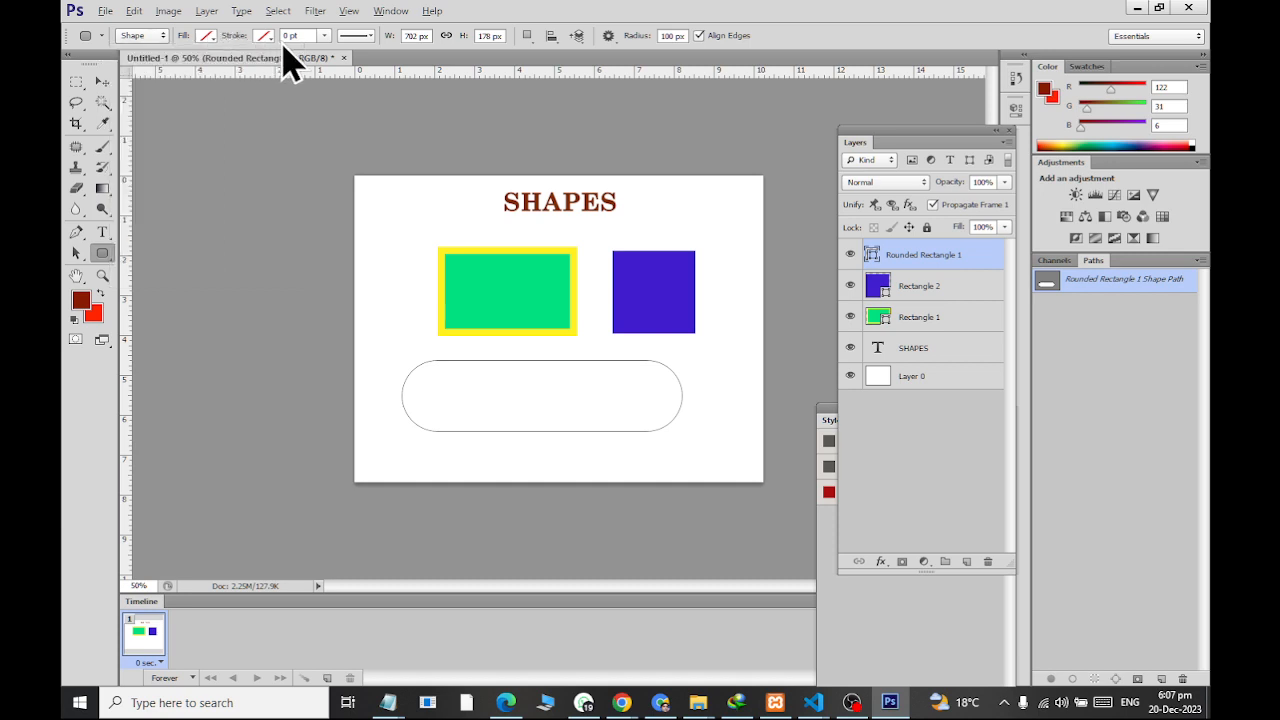
Give the rounded rectangle a dark green stroke 8.78 pt wide and move it up and left, closer to the two shapes above
left_click(264, 36)
left_click(237, 185)
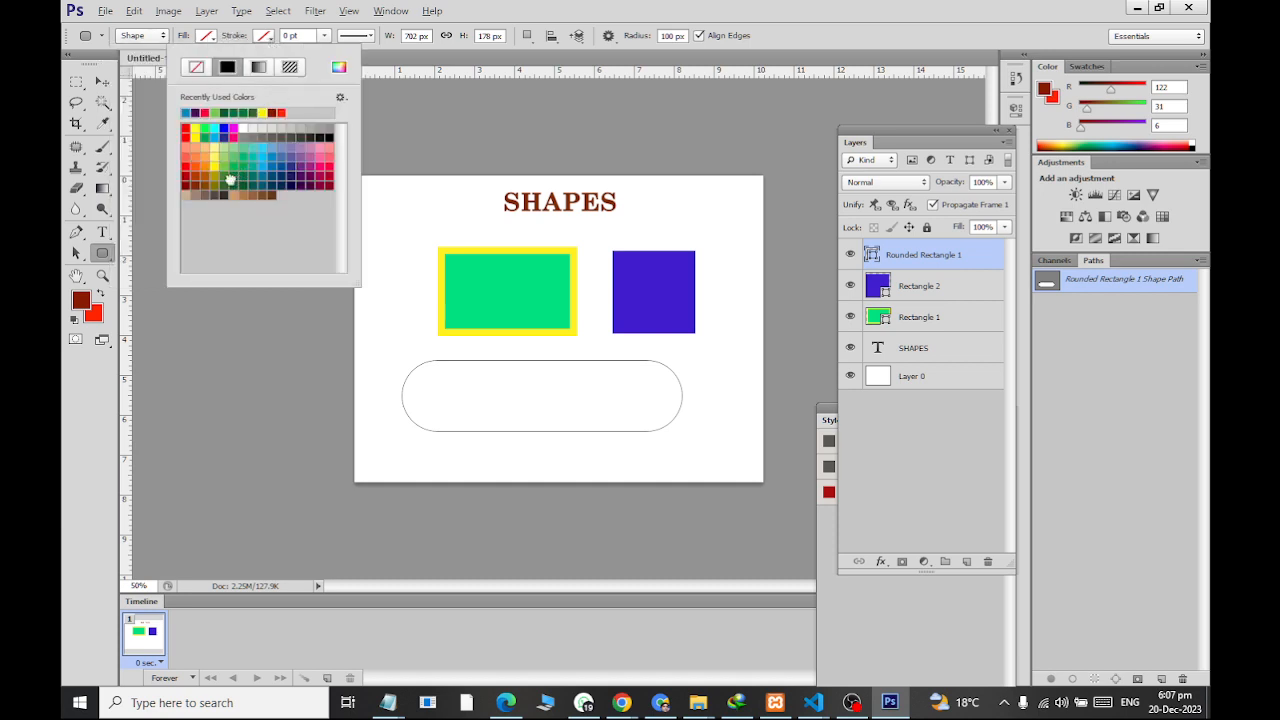
left_click(324, 36)
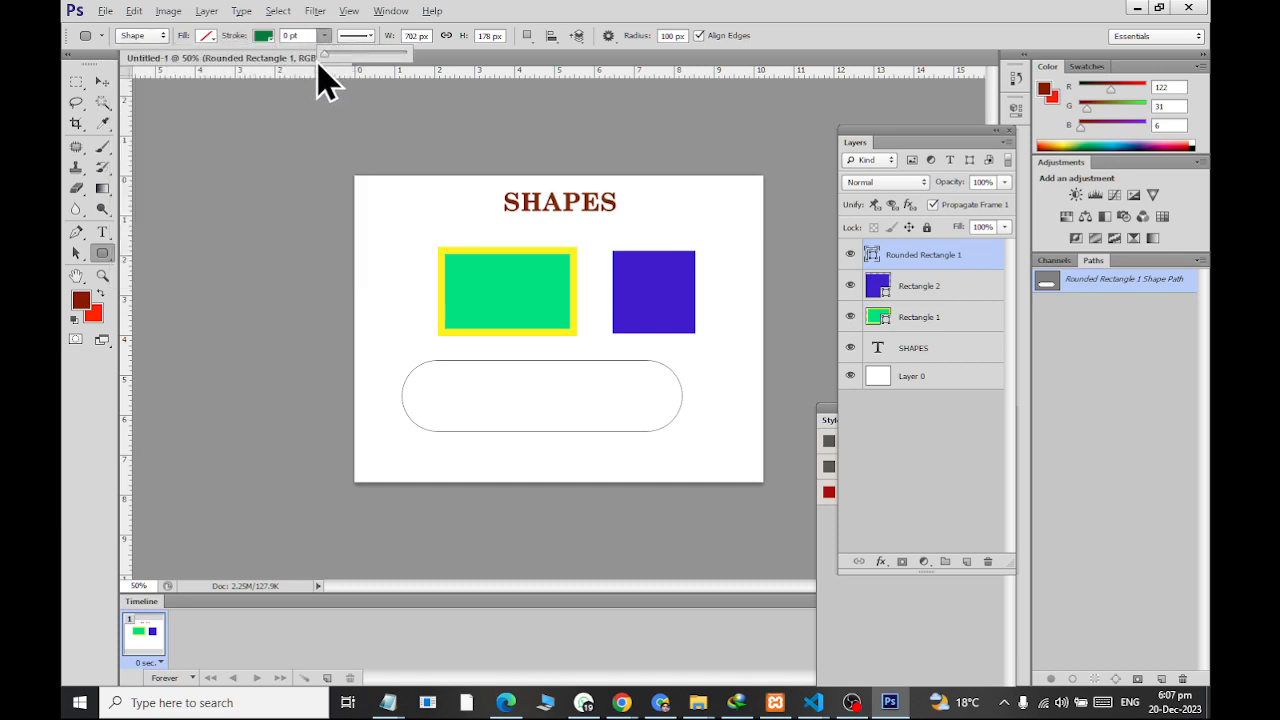
left_click_drag(314, 63, 349, 68)
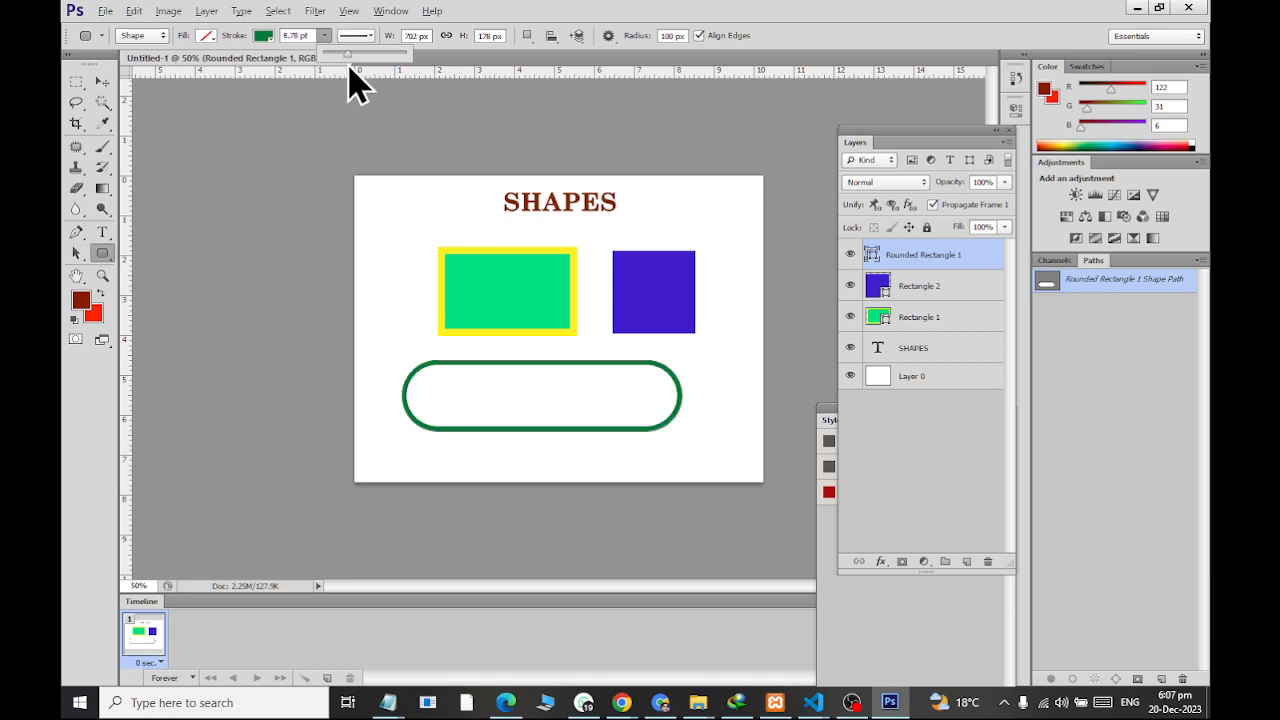
left_click(104, 82)
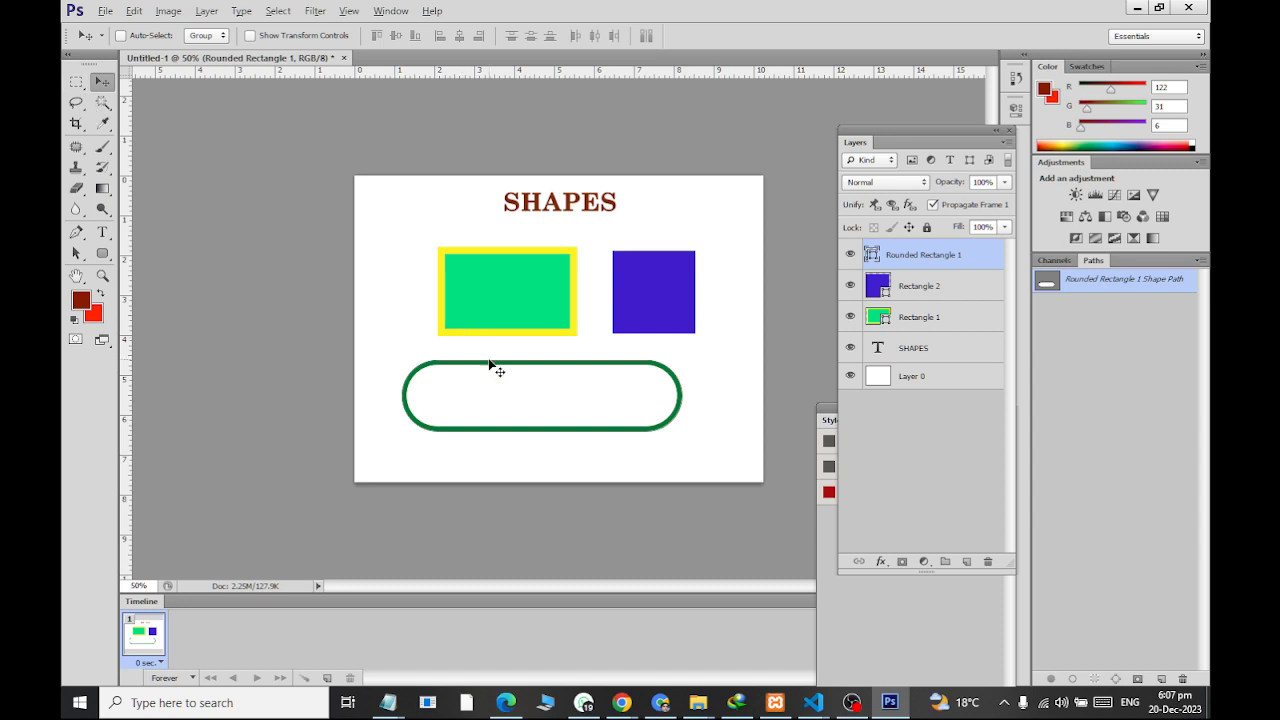
left_click_drag(608, 402, 585, 374)
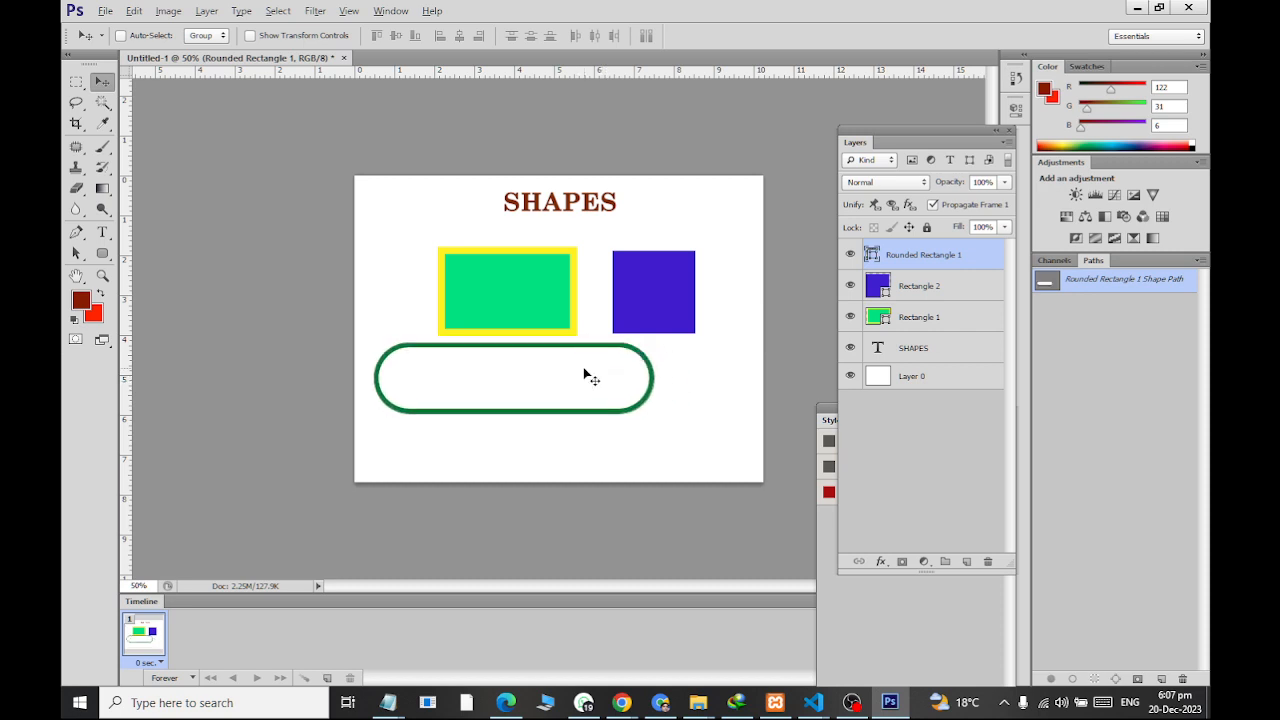
Draw a second rounded rectangle with a 25 px corner radius, about 218 x 130 px, below the long green outline
left_click(102, 253)
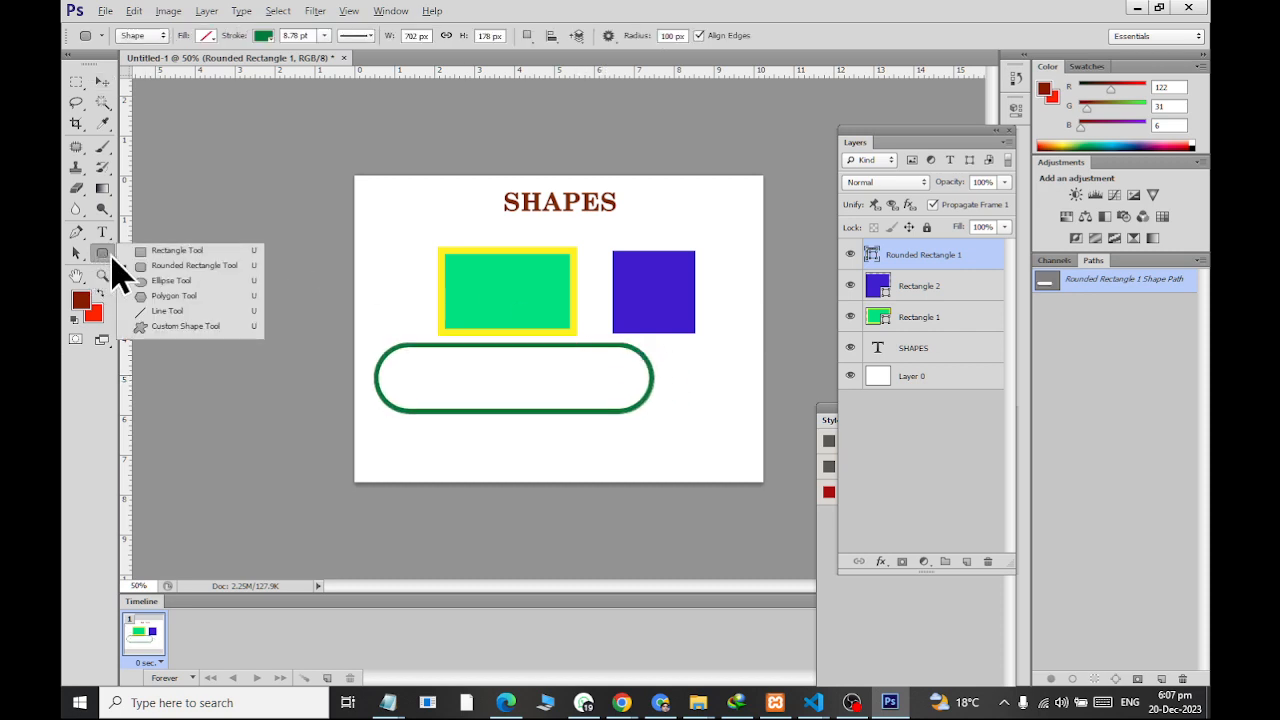
left_click(194, 262)
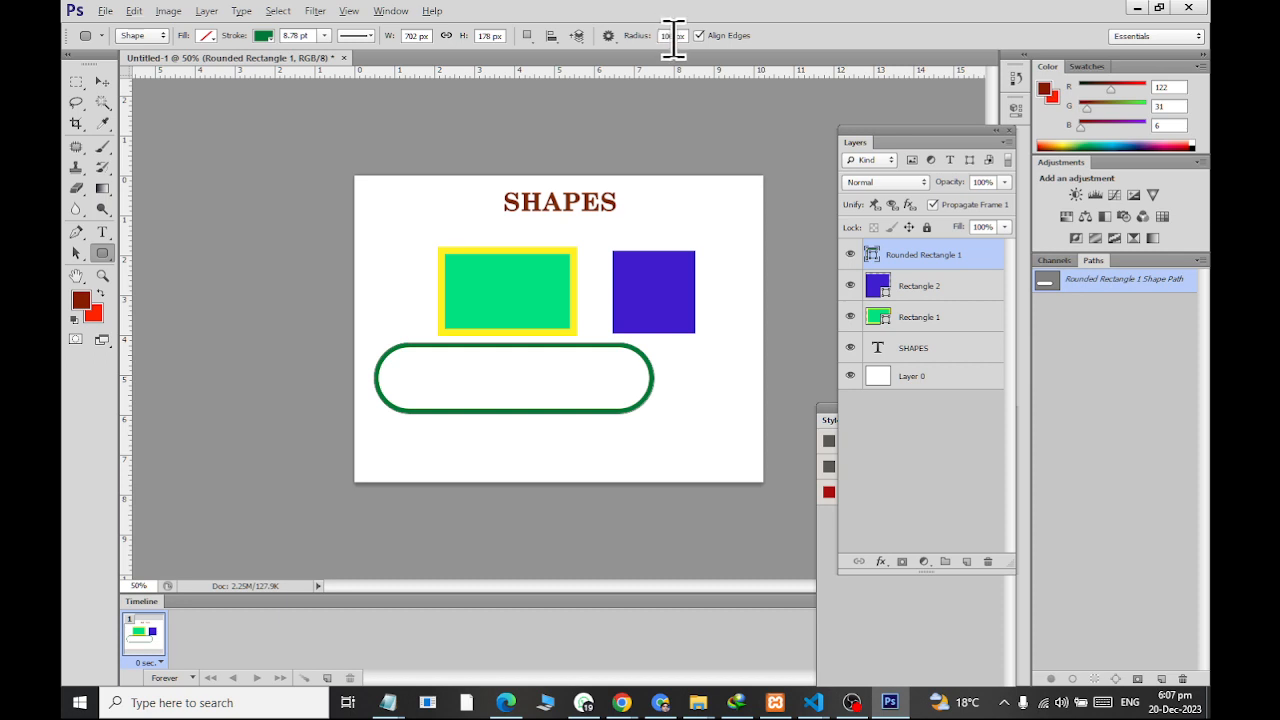
left_click(634, 103)
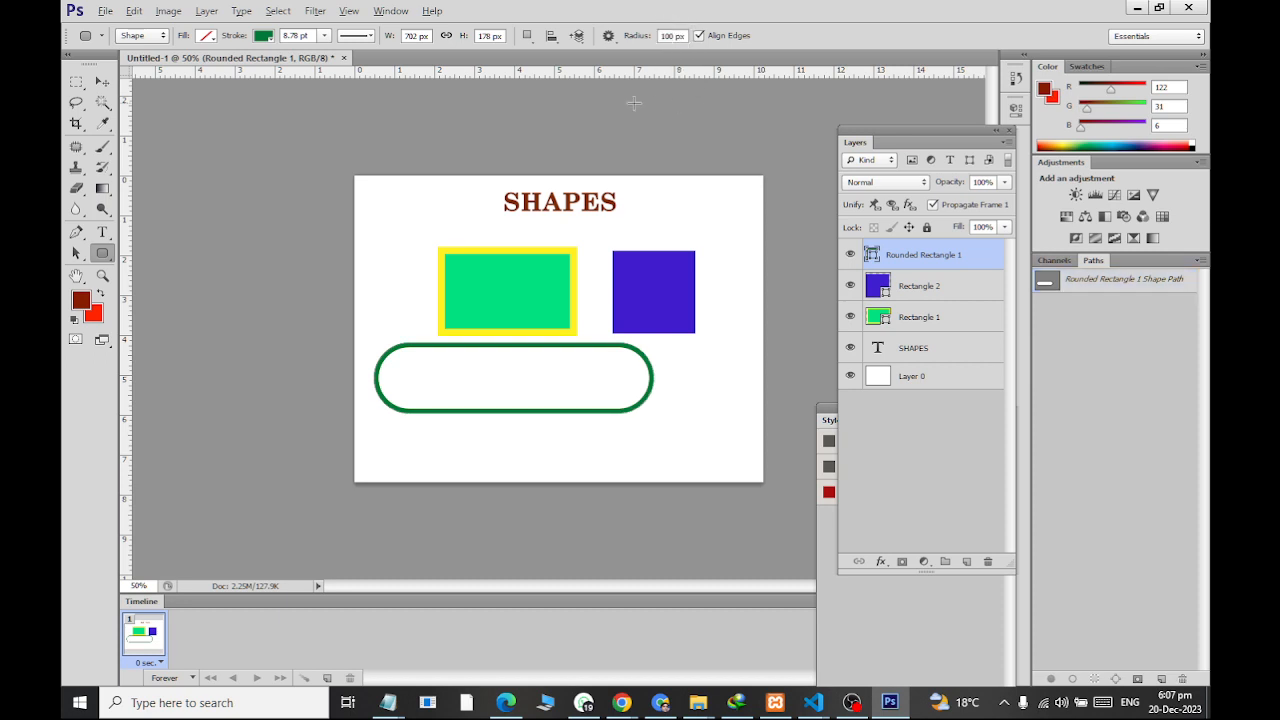
left_click(102, 82)
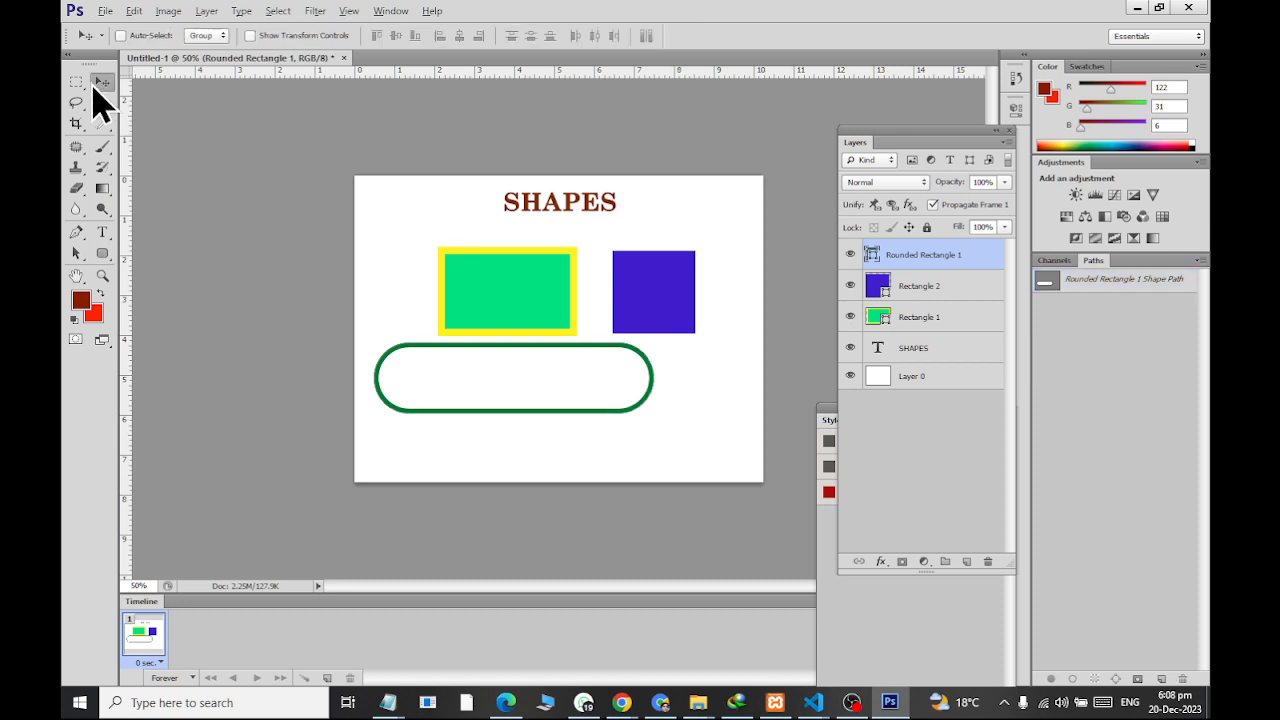
left_click(104, 256)
left_click(672, 35)
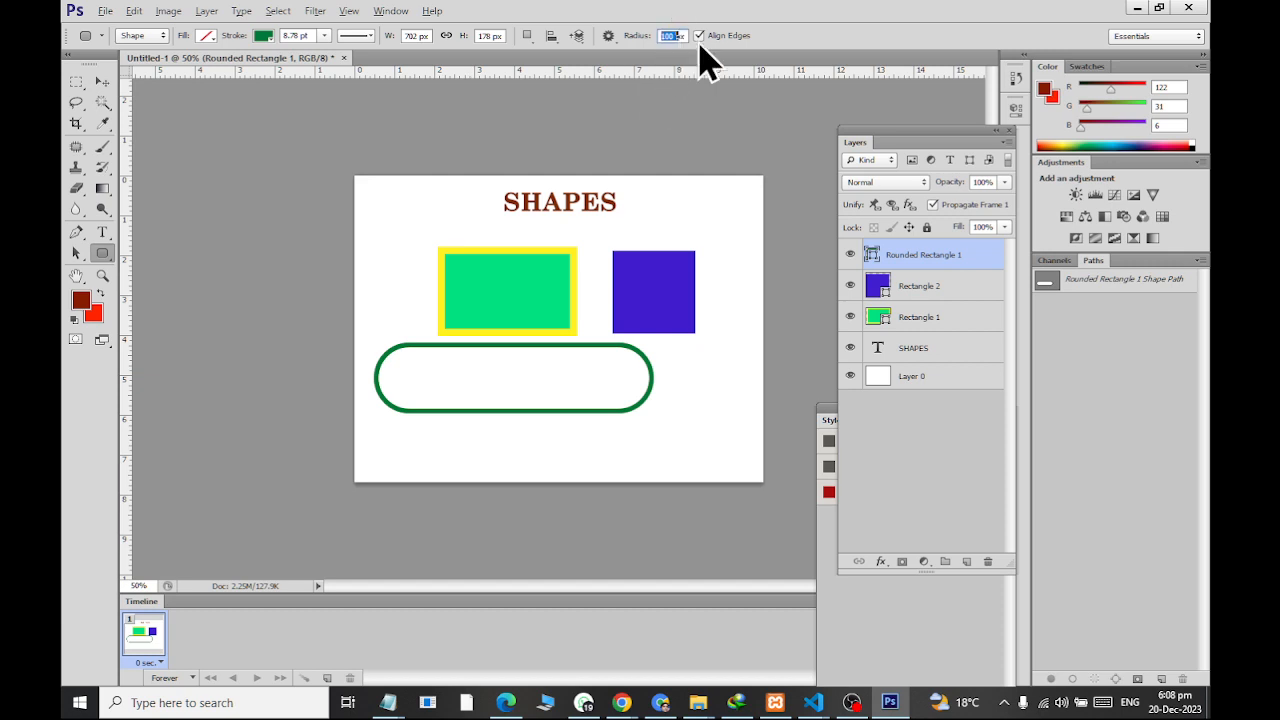
type("25")
left_click(104, 82)
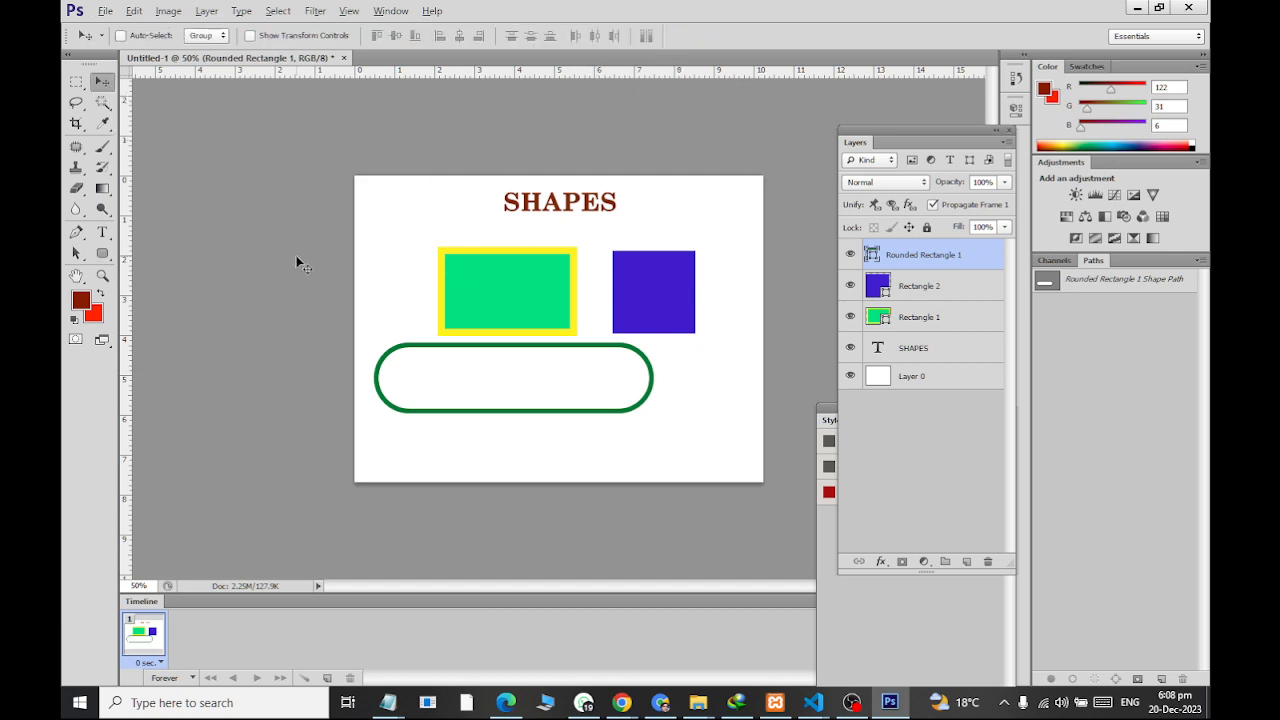
left_click(102, 254)
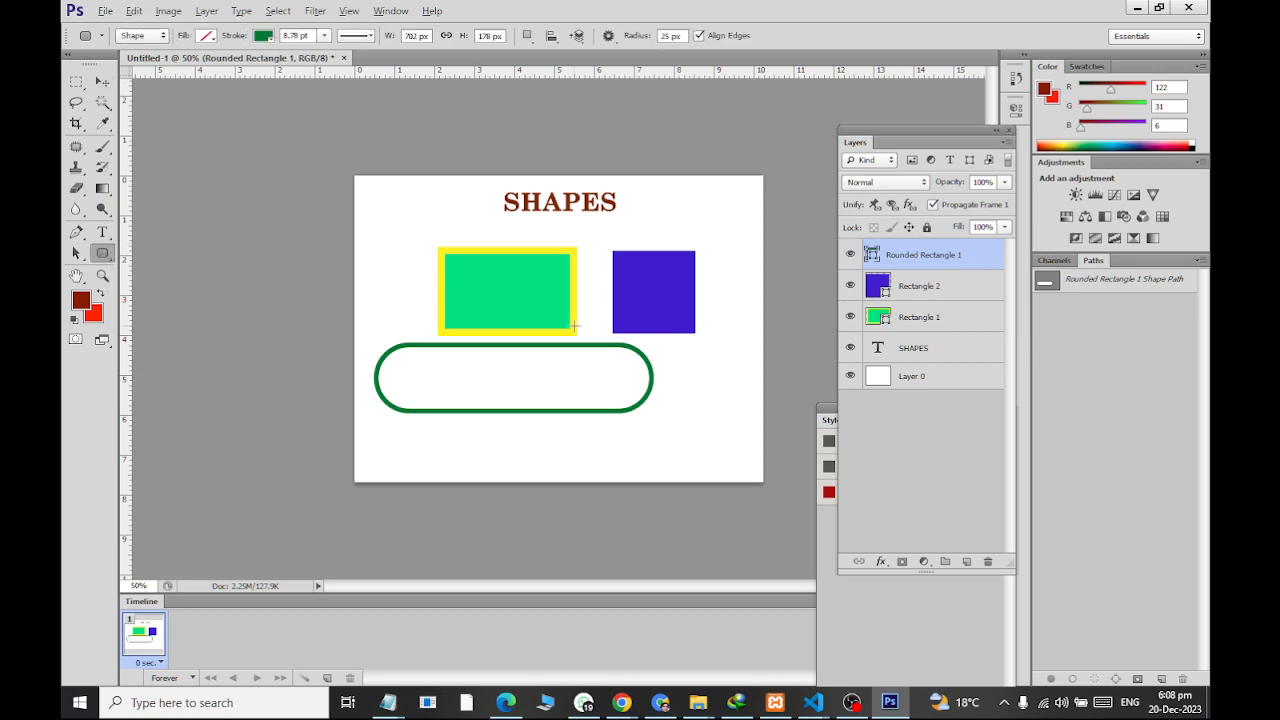
left_click_drag(505, 432, 594, 480)
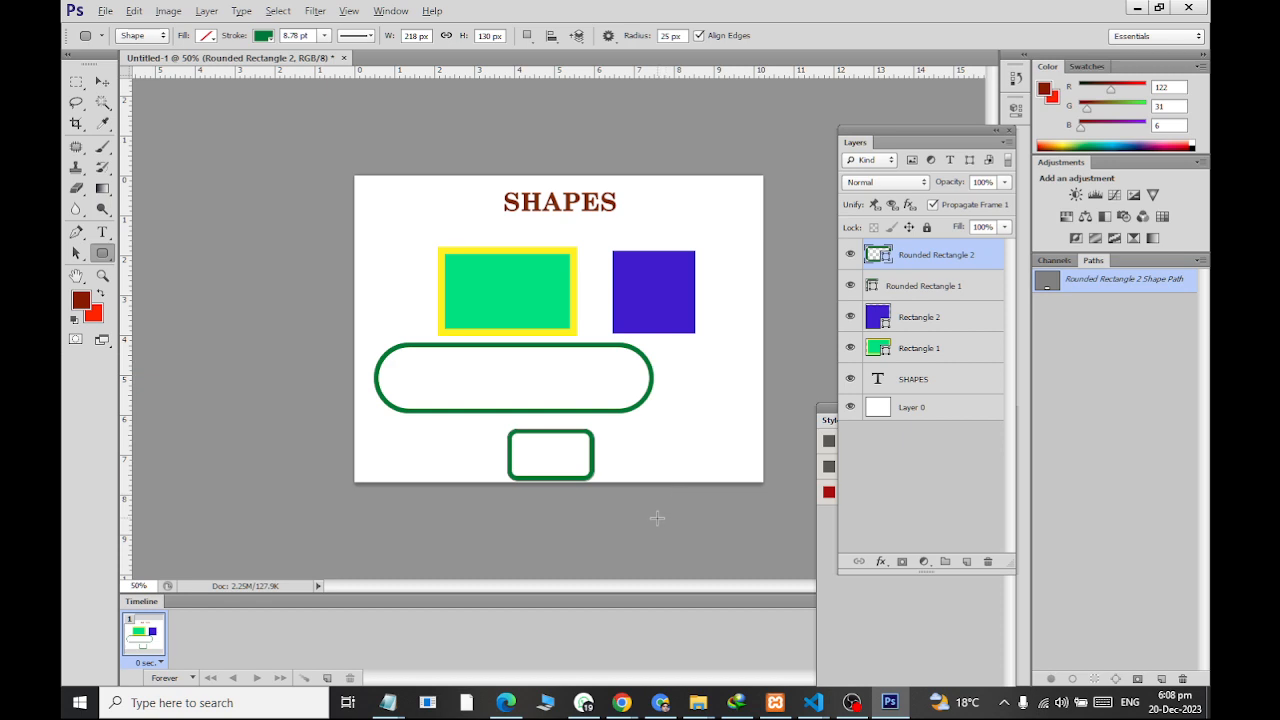
Draw a rounded rectangle with a 1 px corner radius, about 188 x 156 px, beside the small rounded one
scroll(657, 518, "up", 6)
scroll(611, 449, "down", 4)
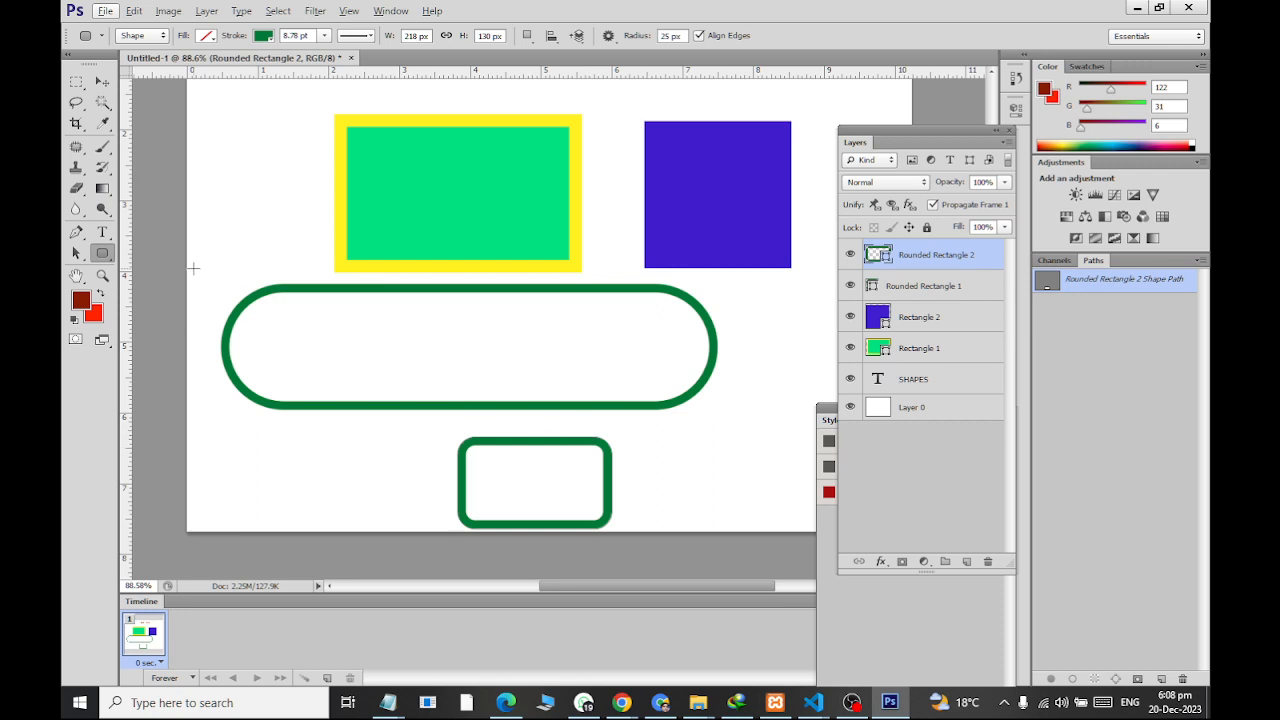
left_click(106, 265)
double_click(667, 38)
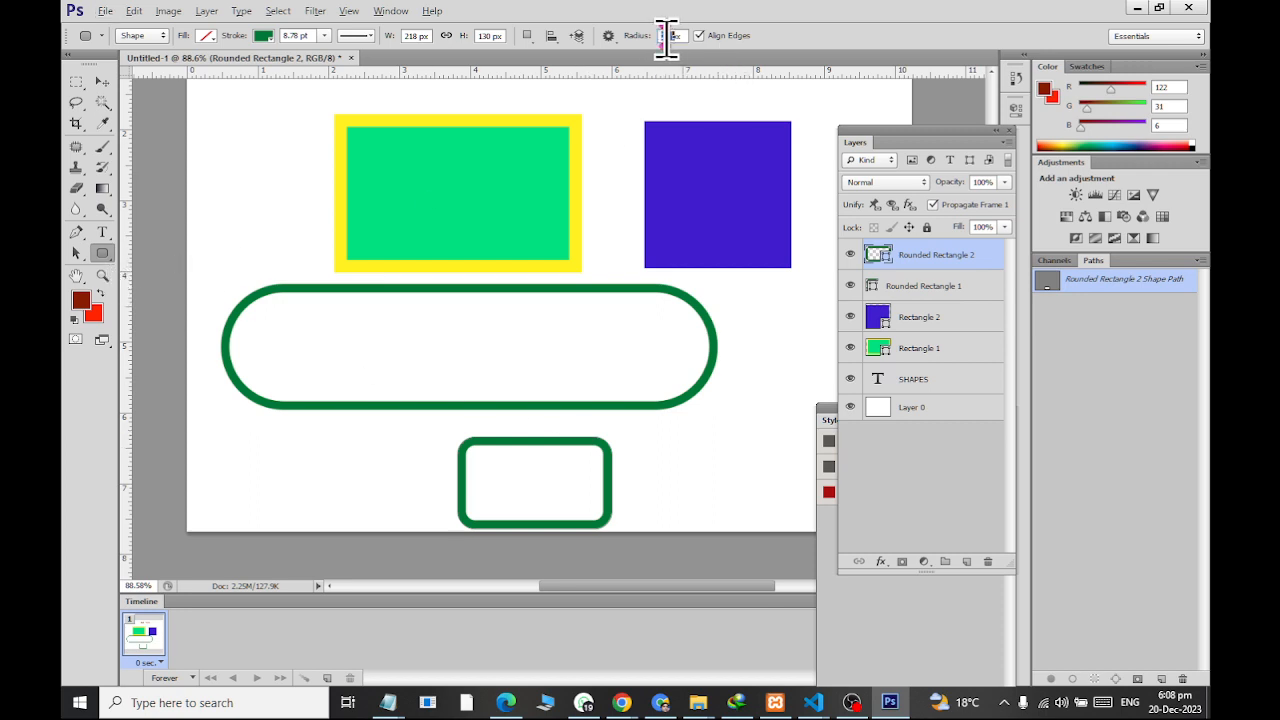
type("1")
left_click(686, 443)
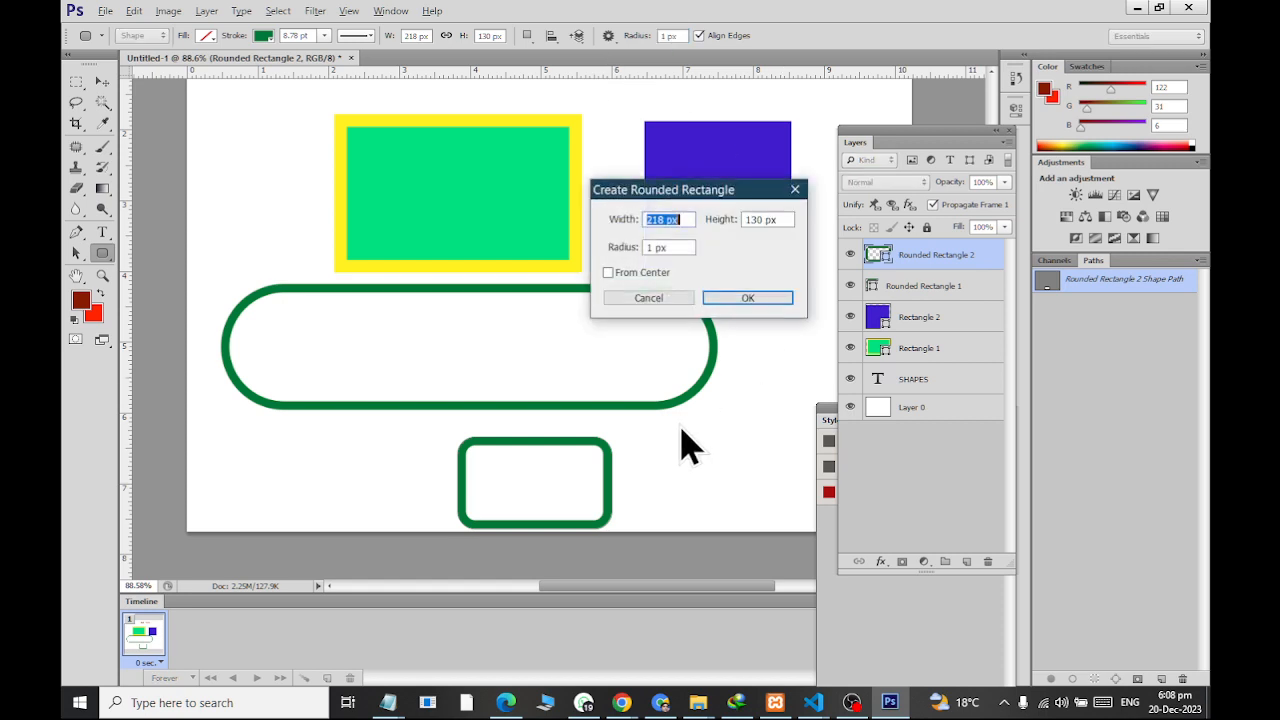
left_click(655, 297)
left_click_drag(629, 410, 771, 519)
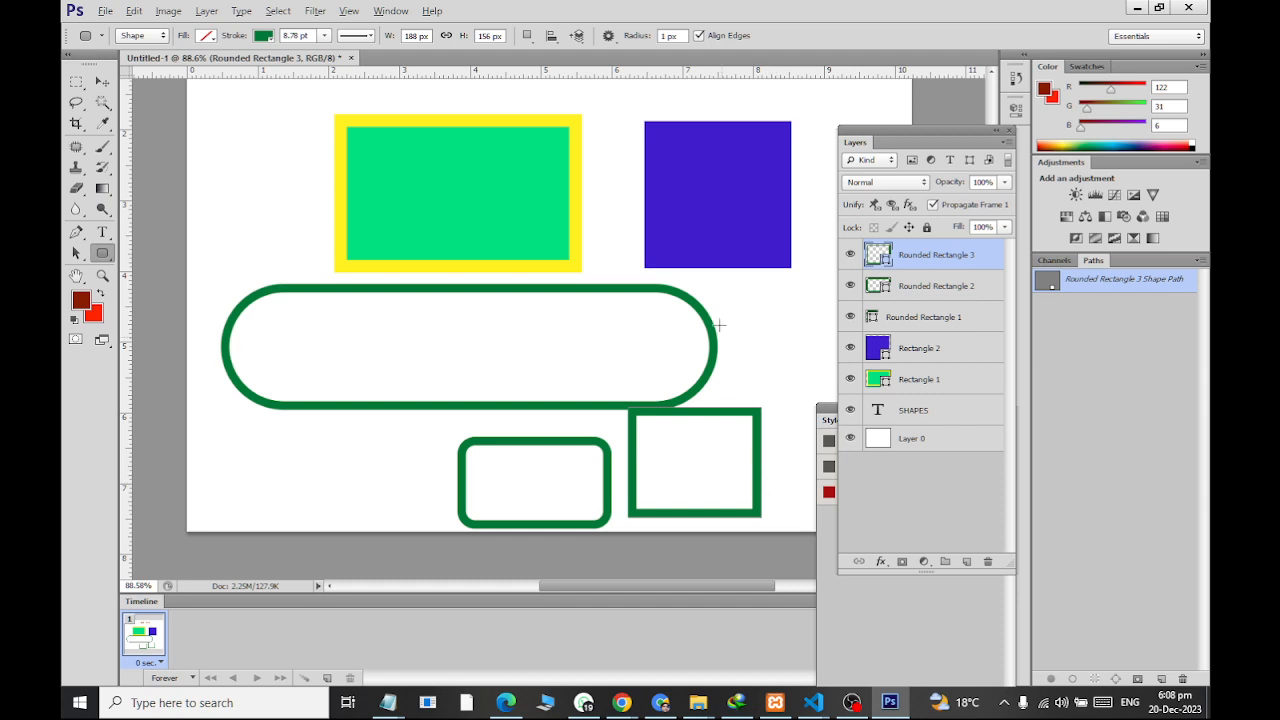
Draw a rounded rectangle with a 100 px corner radius, about 487 x 73 px, inside the long green outline
left_click(672, 35)
type("100")
left_click_drag(308, 327, 649, 380)
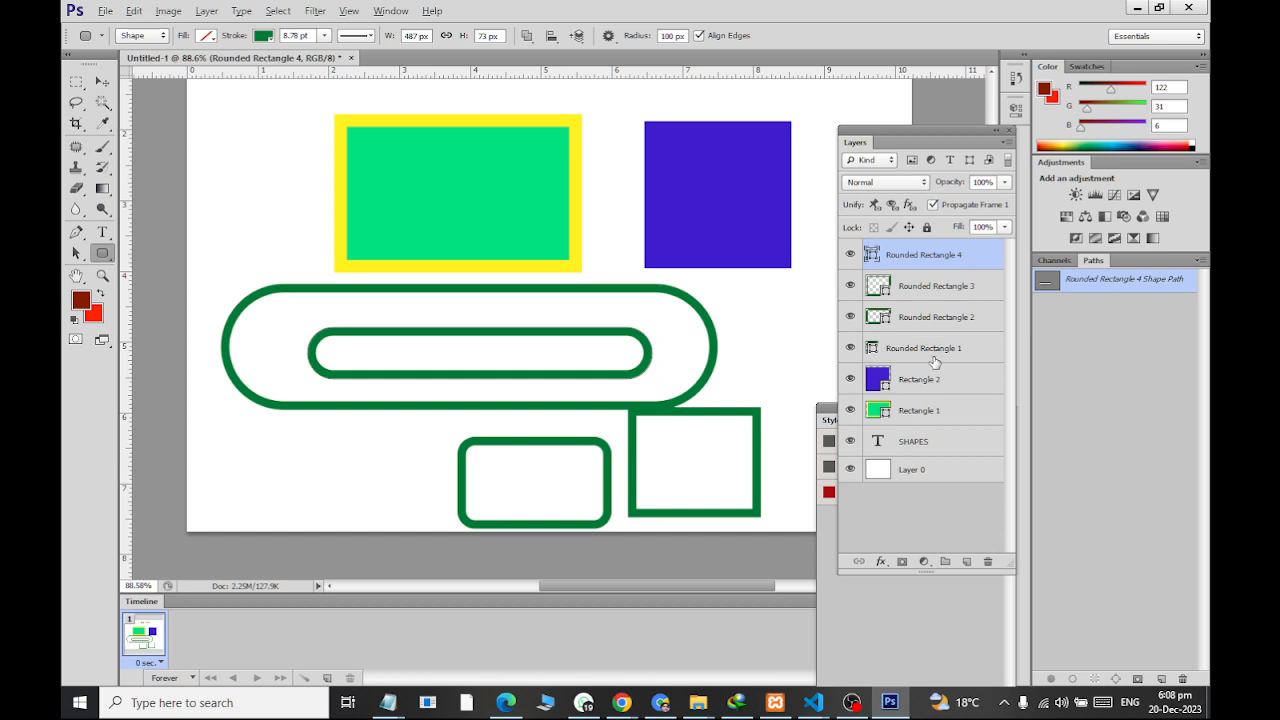
Delete all four rounded rectangle layers from the document
left_click(934, 362, "shift")
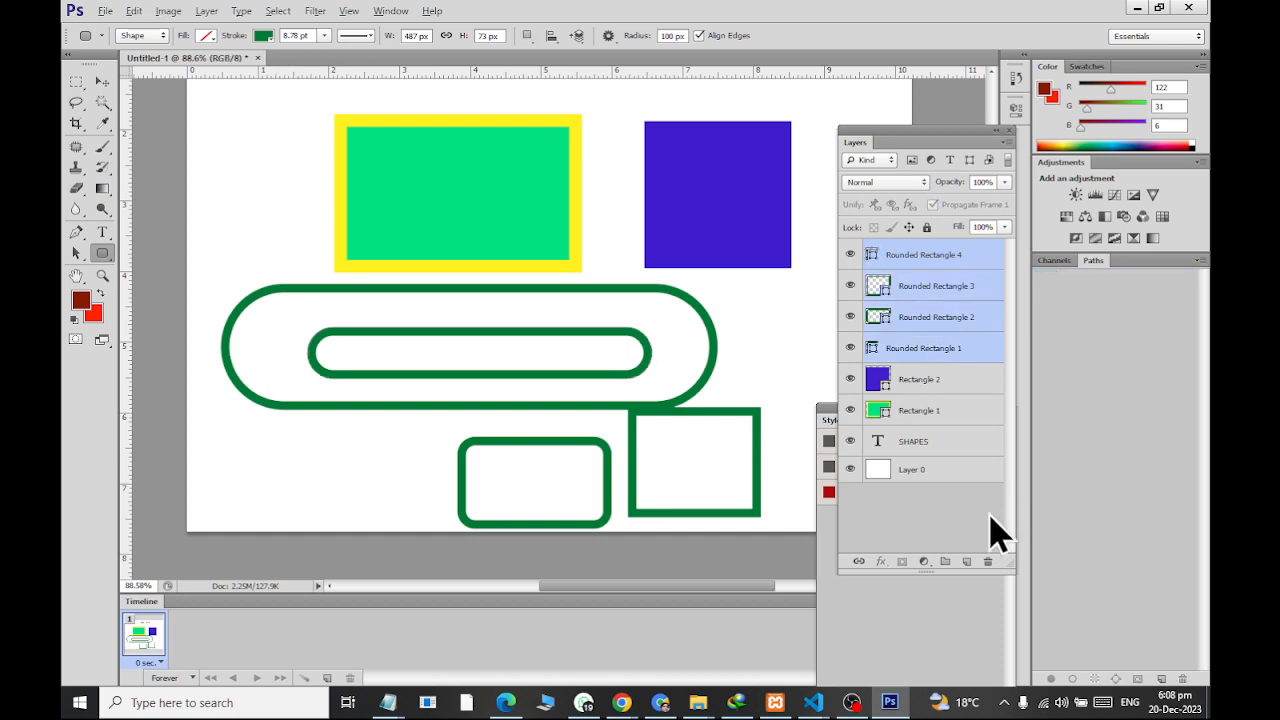
left_click(988, 562)
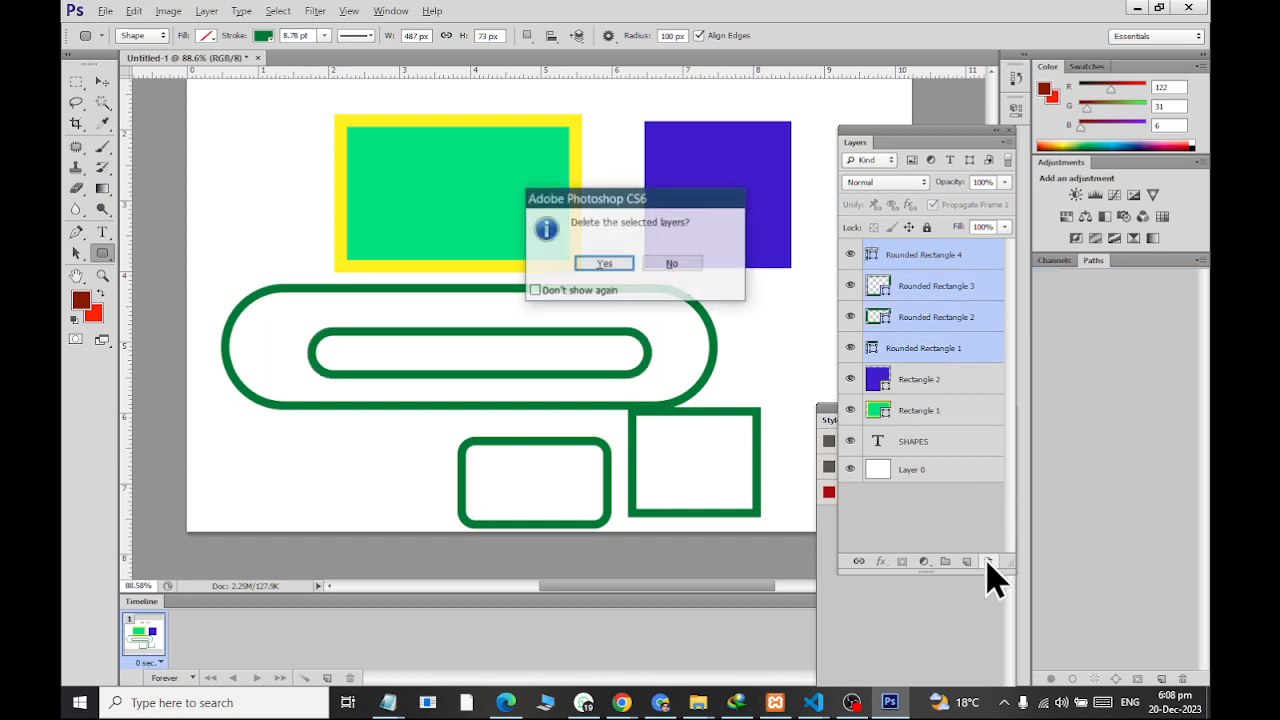
left_click(602, 264)
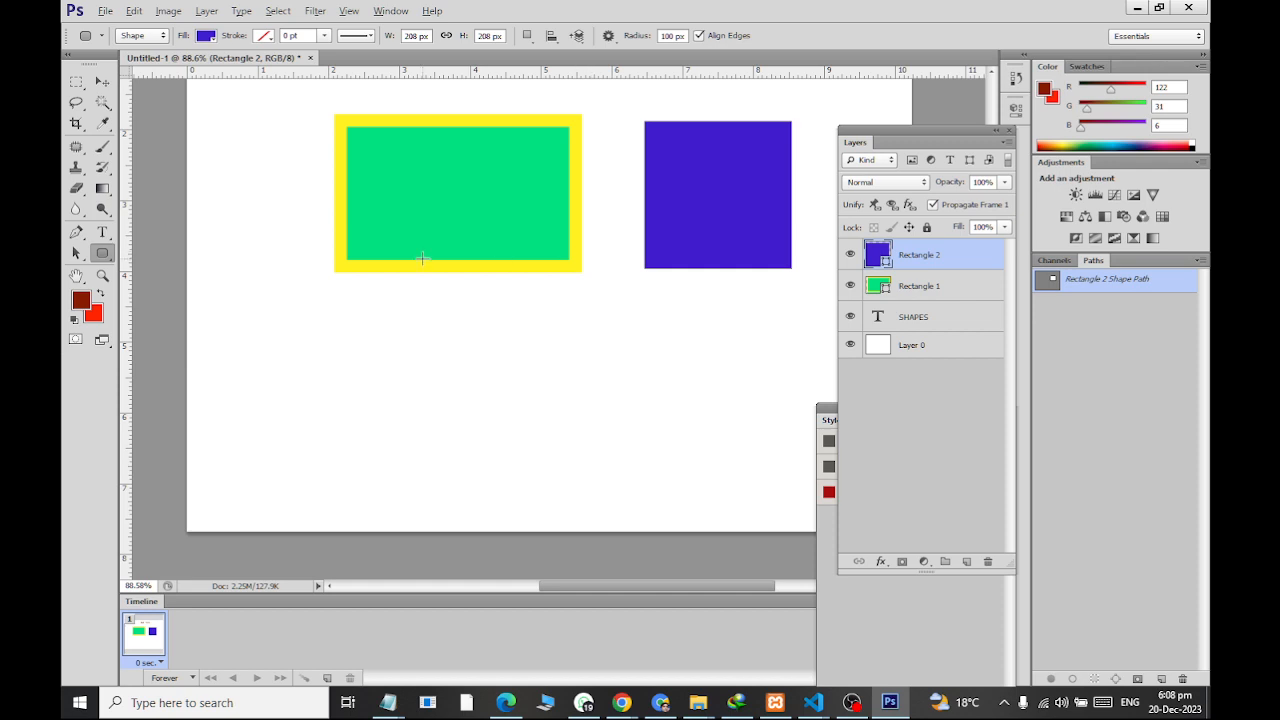
Draw a violet circle with the Ellipse Tool below the green rectangle, adding it to the violet square's shape layer
right_click(102, 253)
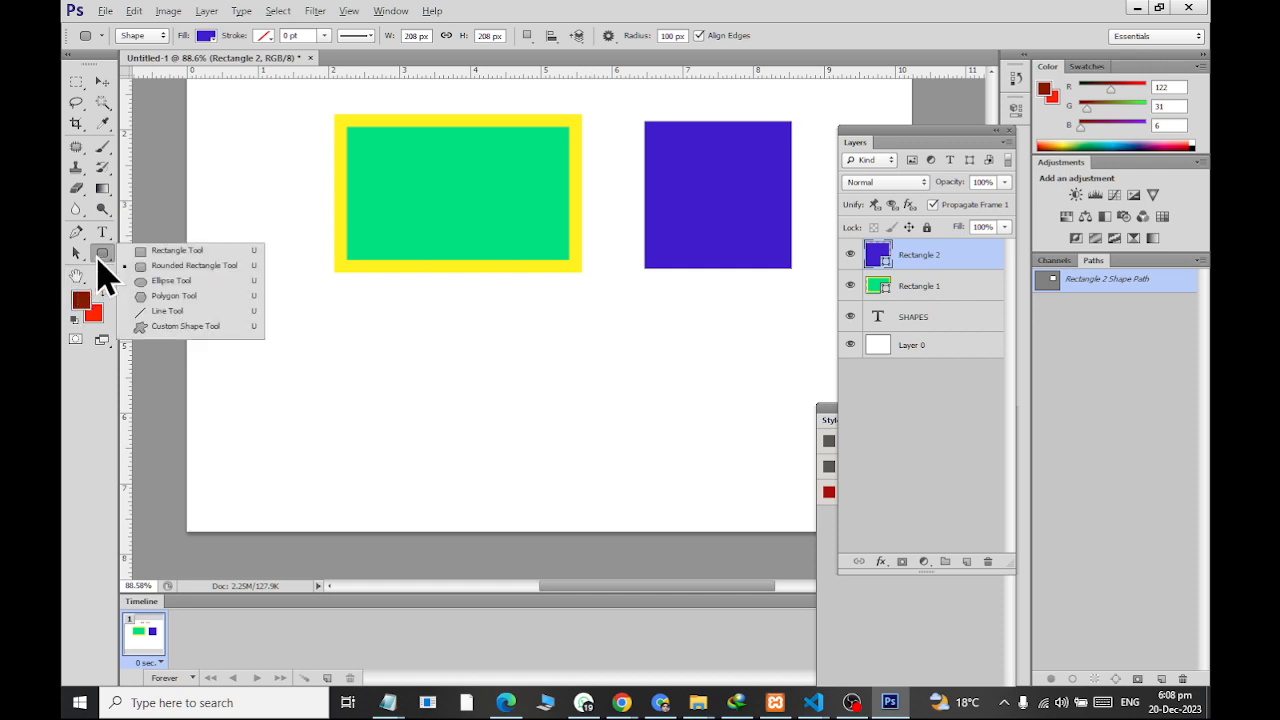
left_click(152, 282)
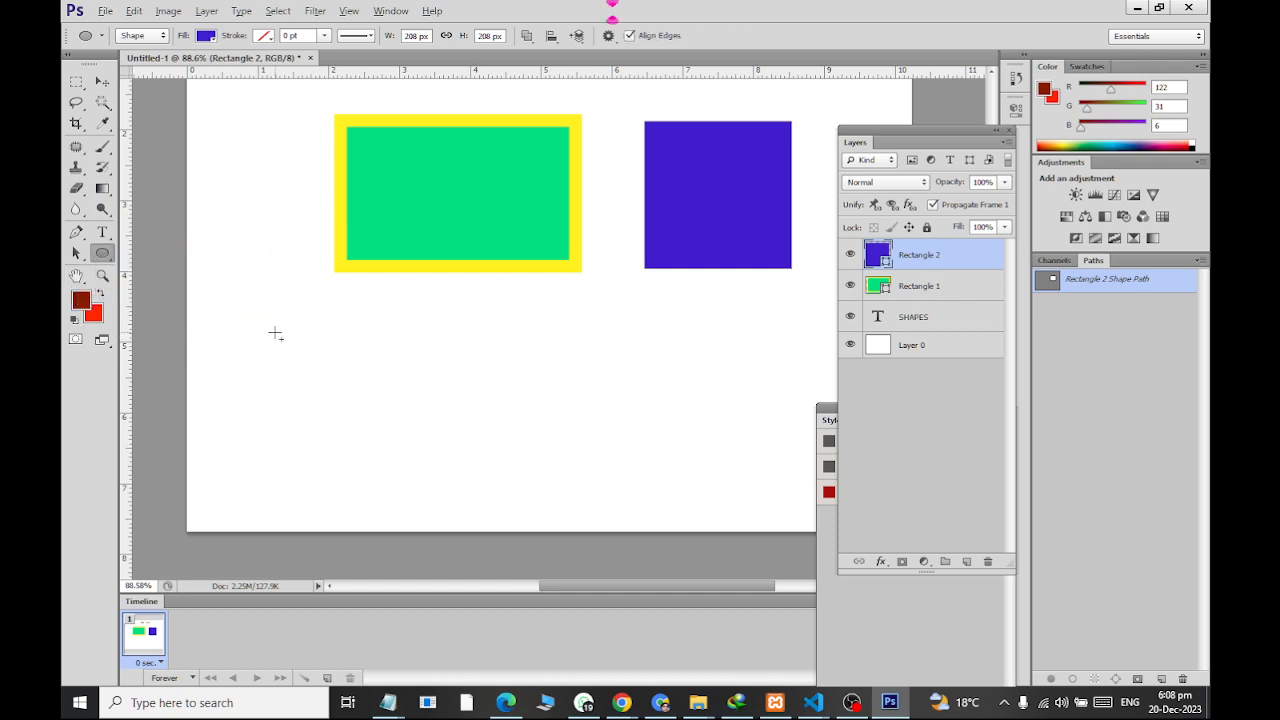
left_click_drag(275, 333, 424, 514)
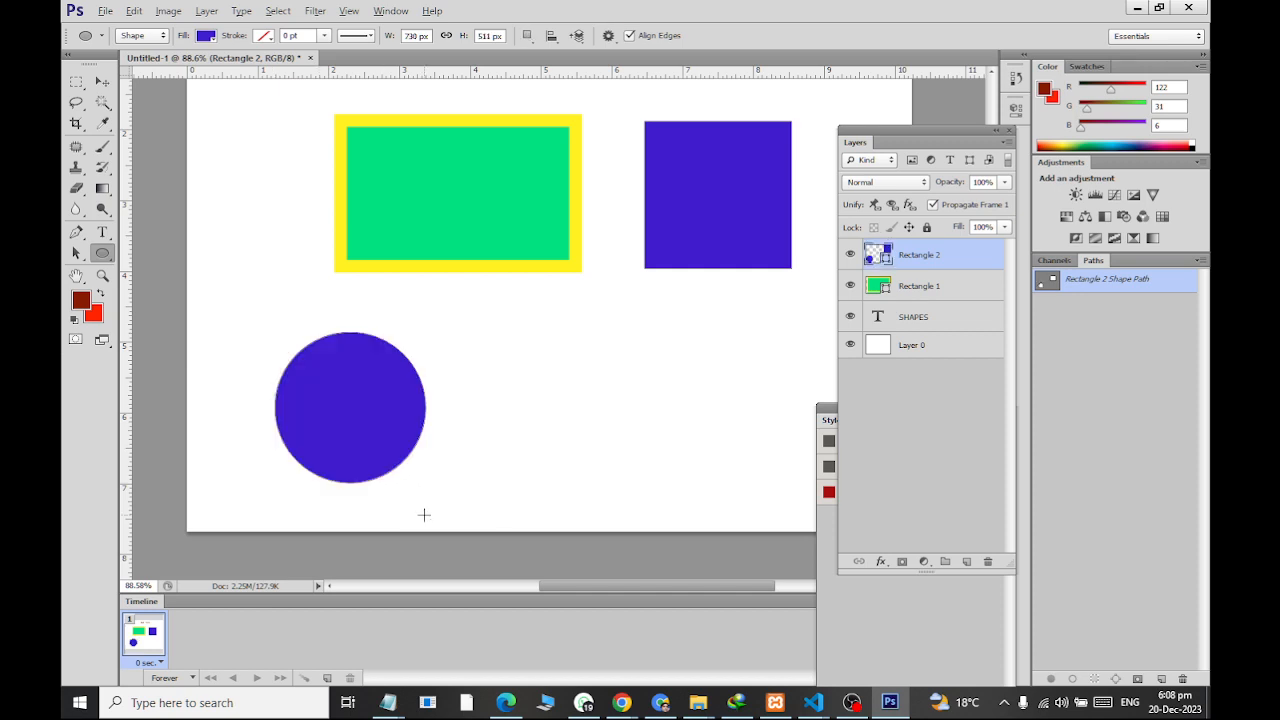
Create a violet circle of exactly 100 x 100 px below the violet square
left_click(664, 399)
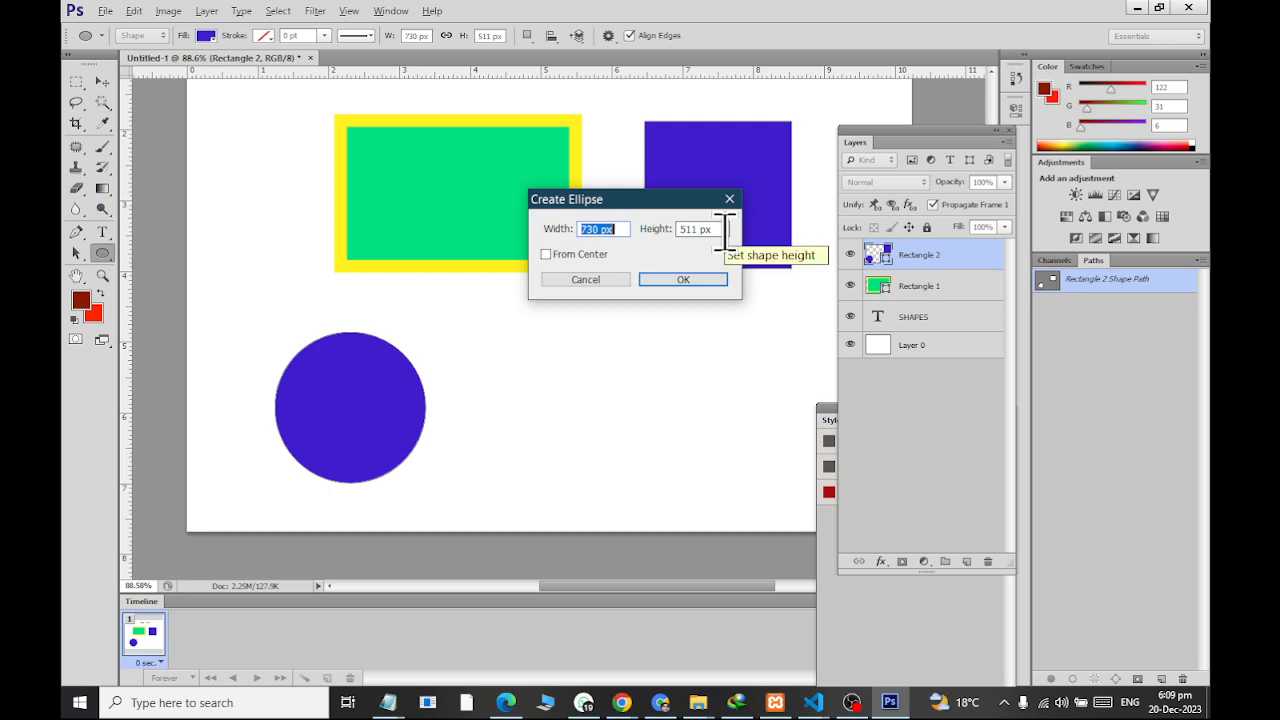
type("100")
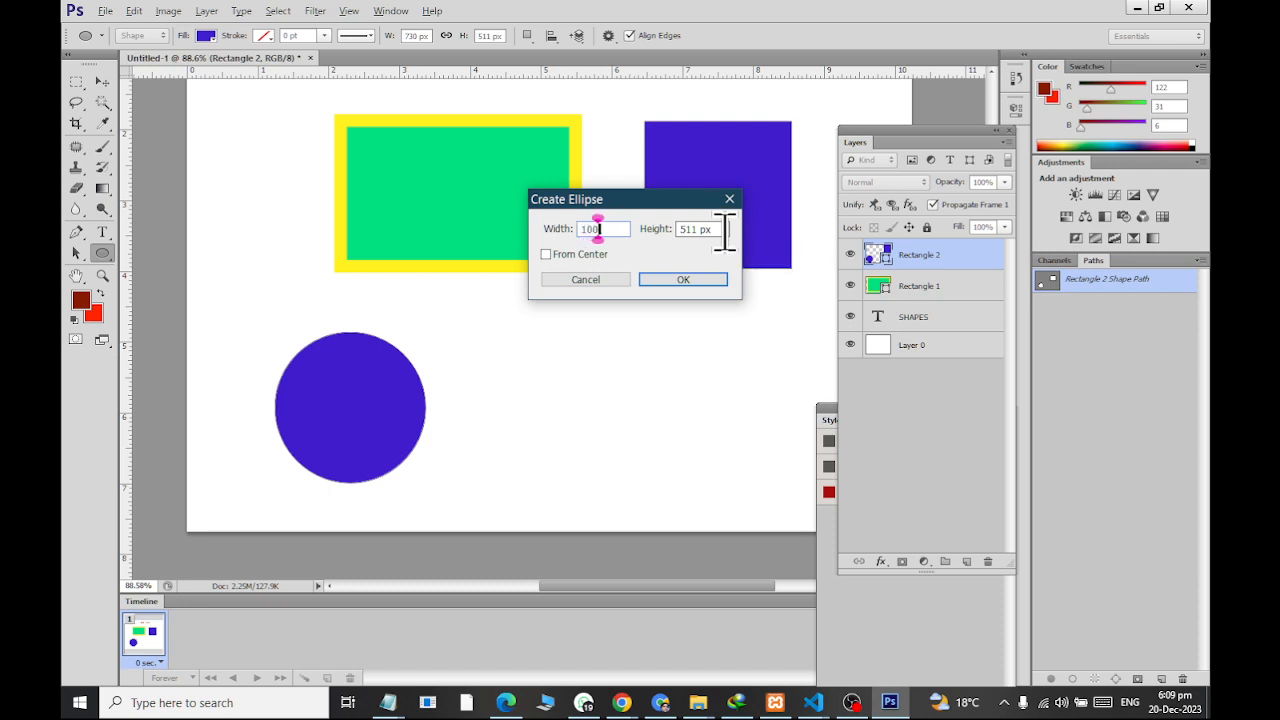
key("Tab")
type("10")
key("Return")
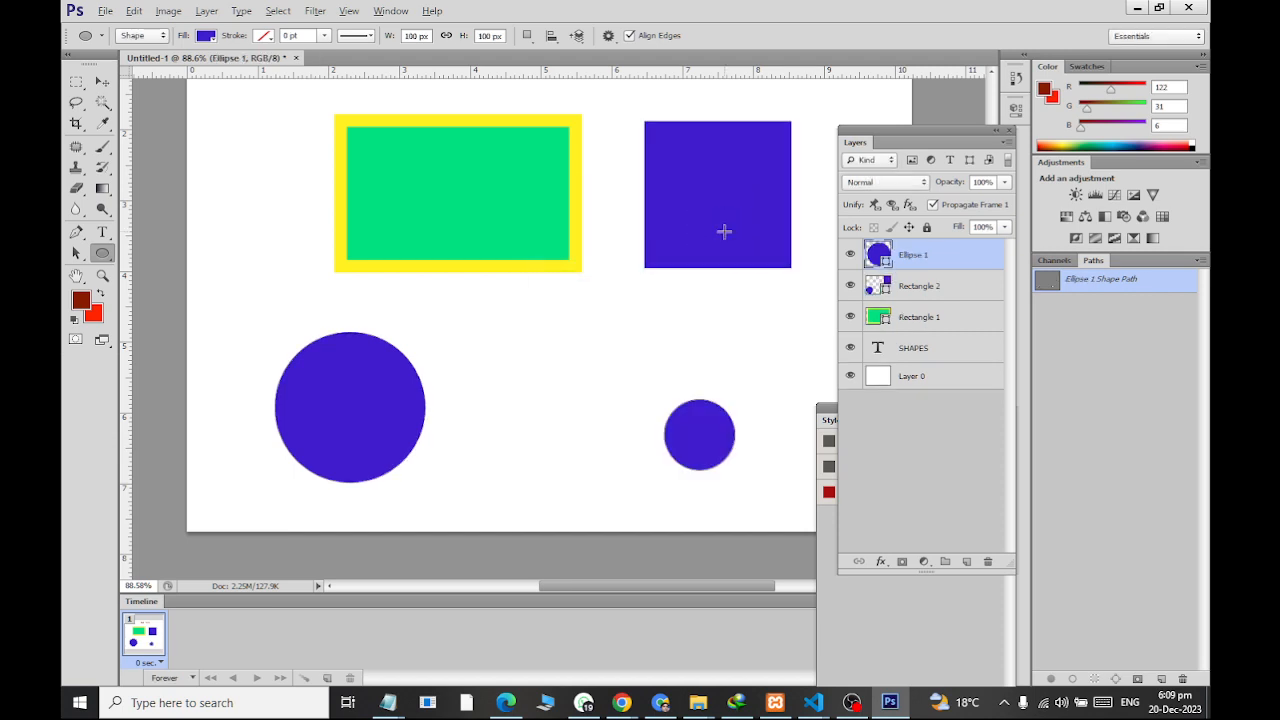
left_click(724, 231)
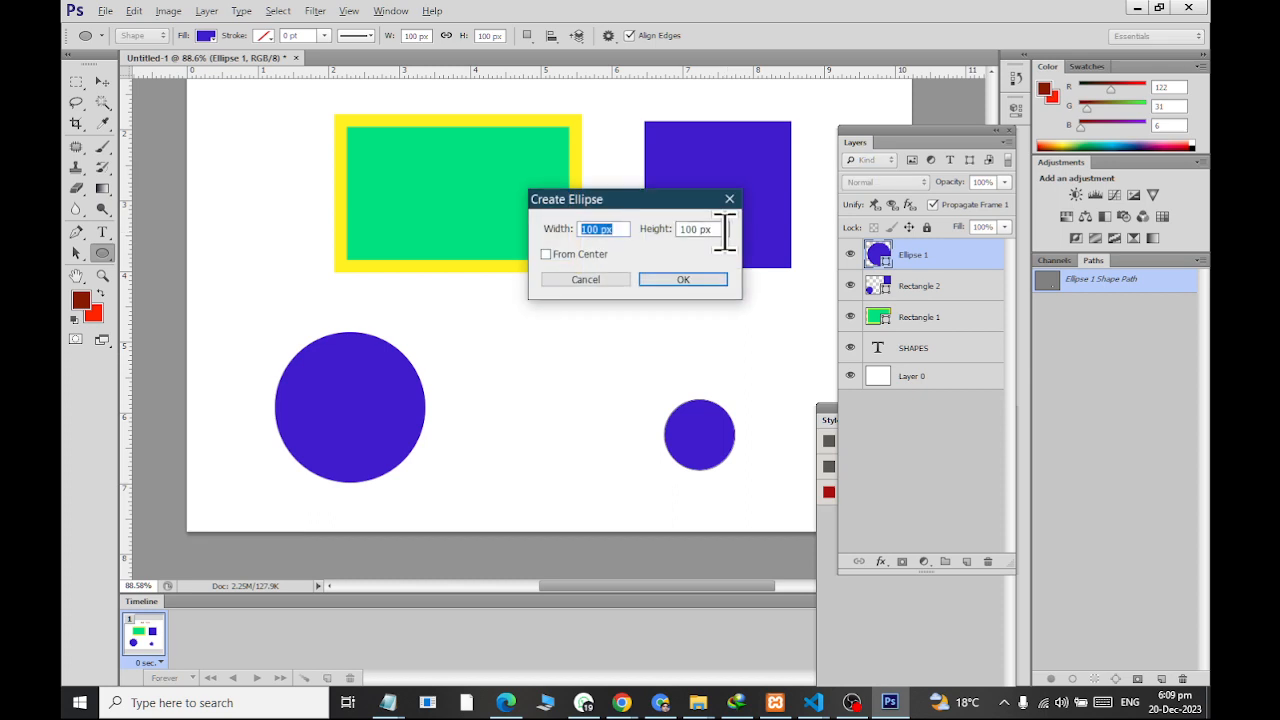
key("Escape")
Create a 200 x 200 px violet square with the Rectangle Tool between the two circles
right_click(104, 254)
left_click(170, 251)
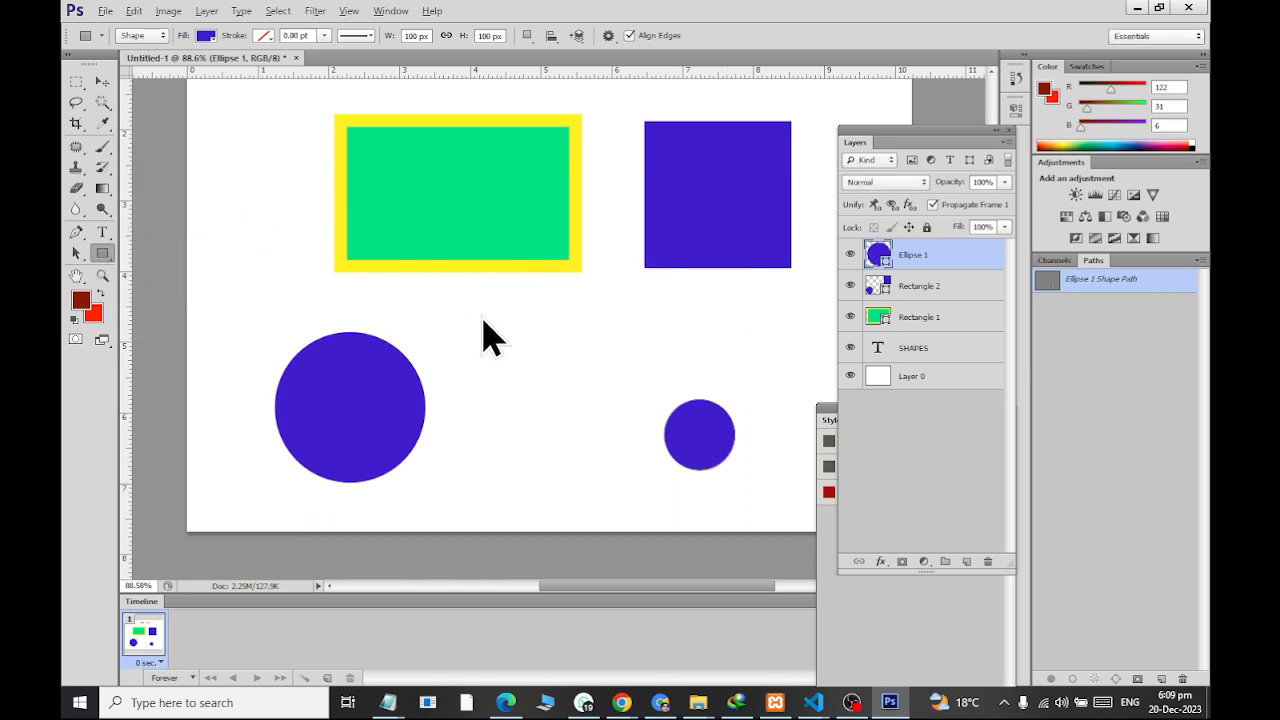
left_click(512, 326)
type("200")
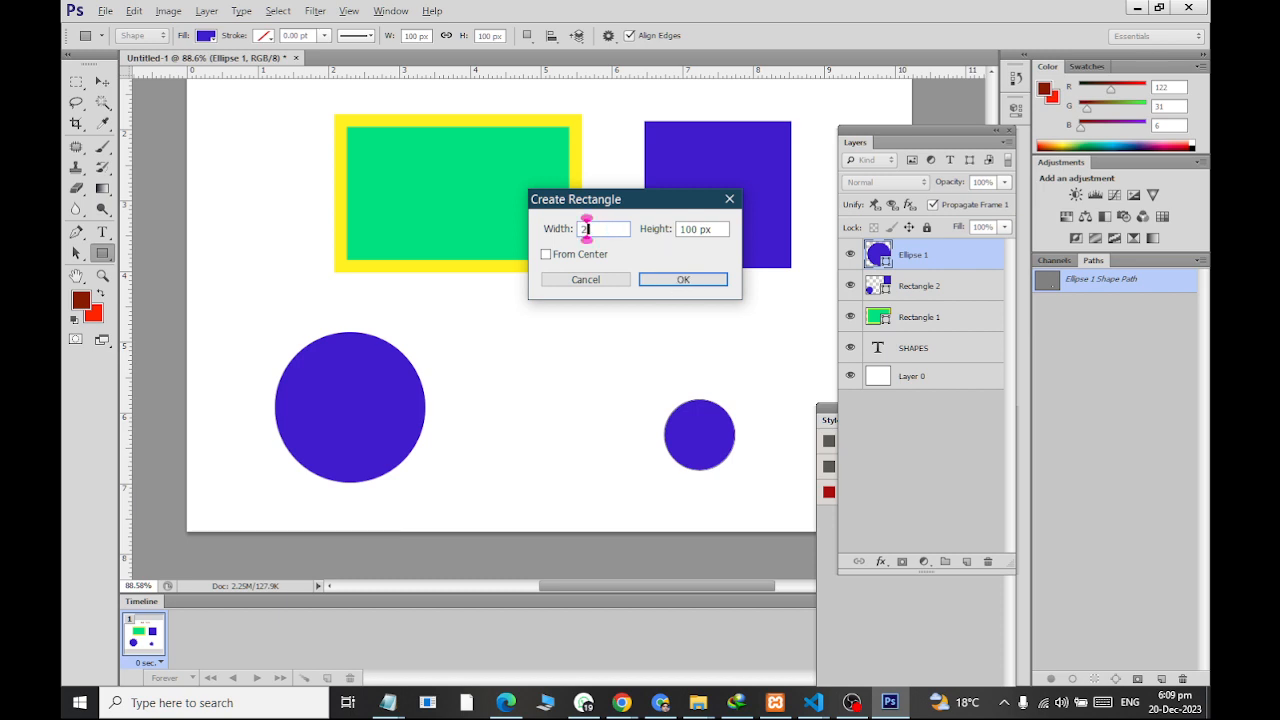
key("Tab")
type("200")
key("Return")
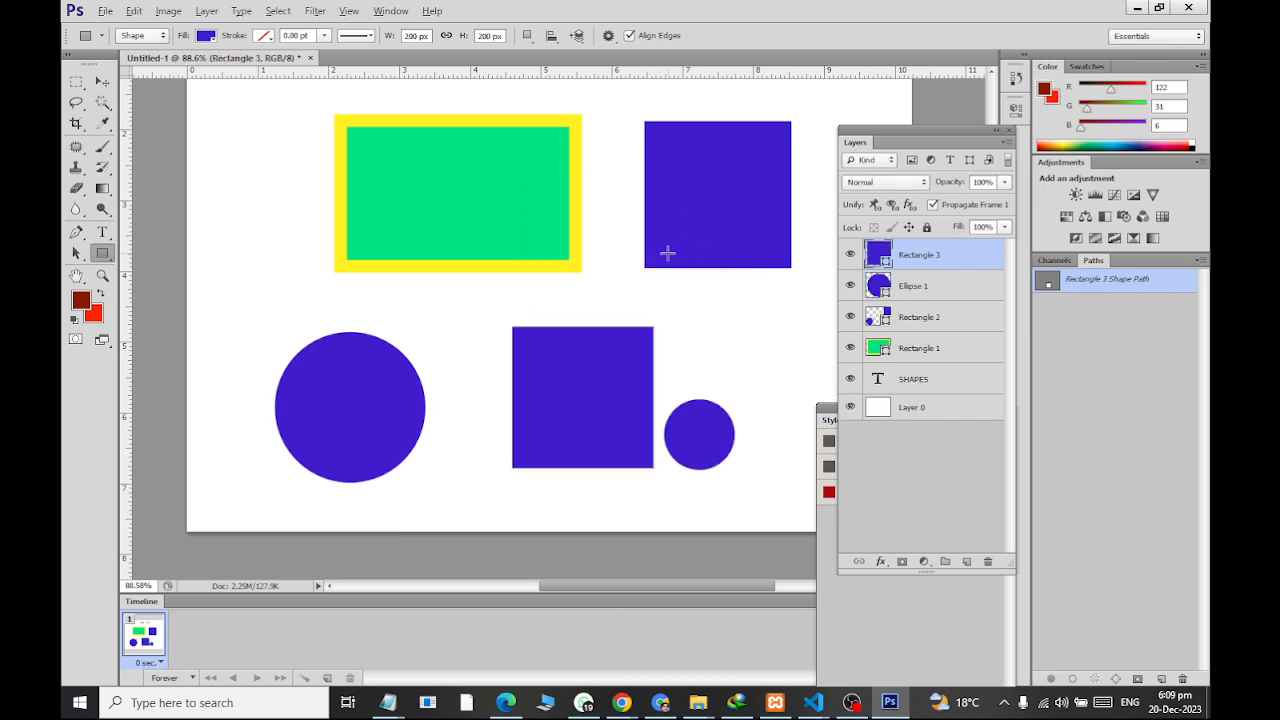
Create a 400 x 200 px violet rectangle overlapping the new square and the small circle
left_click(473, 301)
type("400")
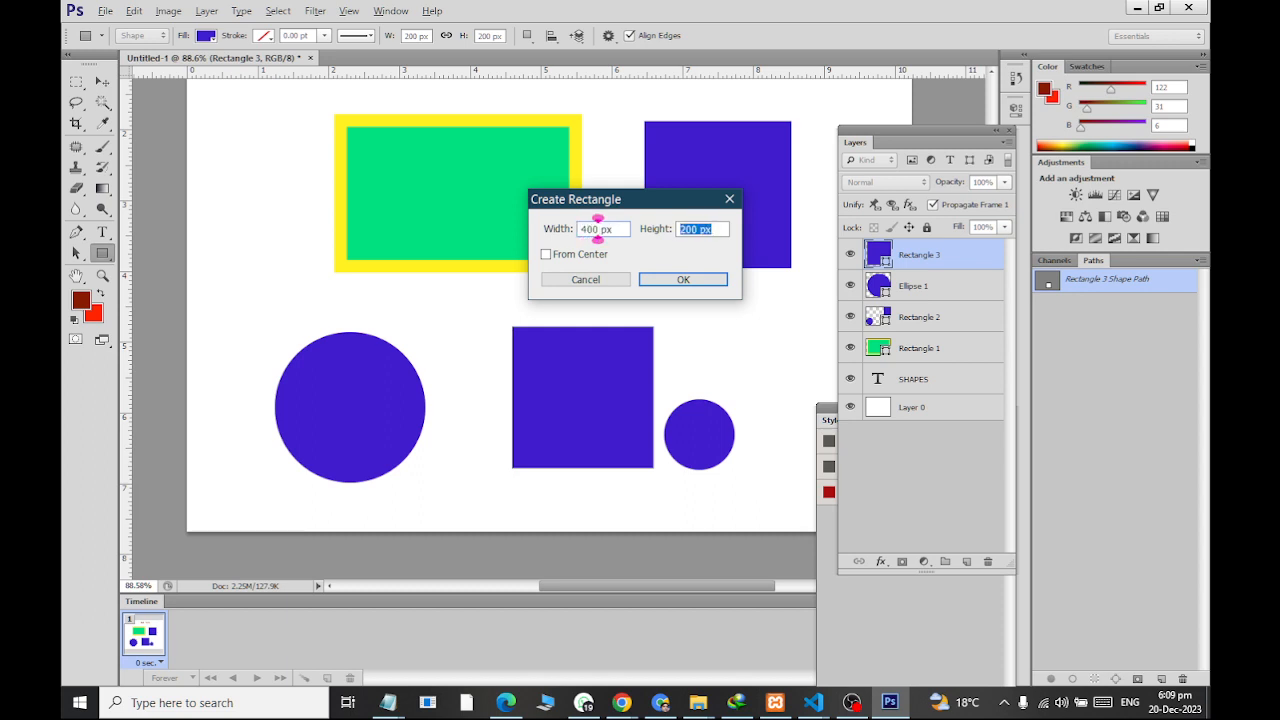
key("Return")
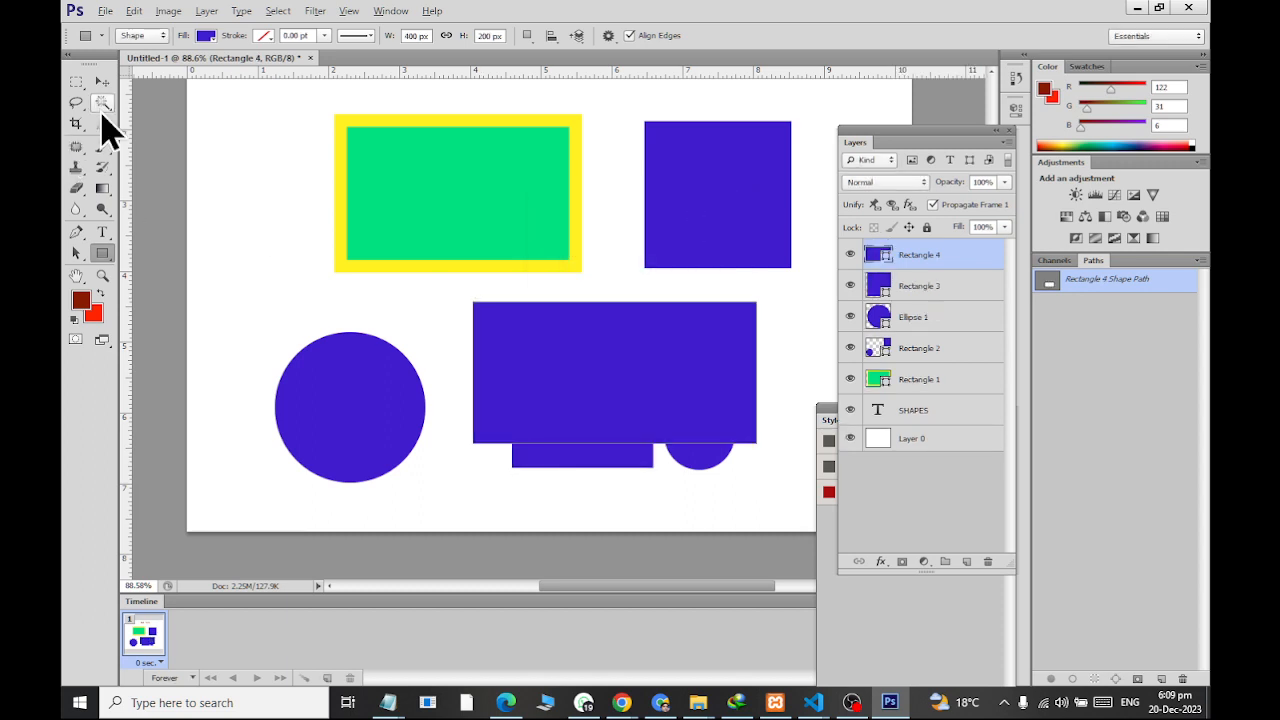
Change the fill color of the 400 x 200 px rectangle to dark violet 13044b
left_click(101, 82)
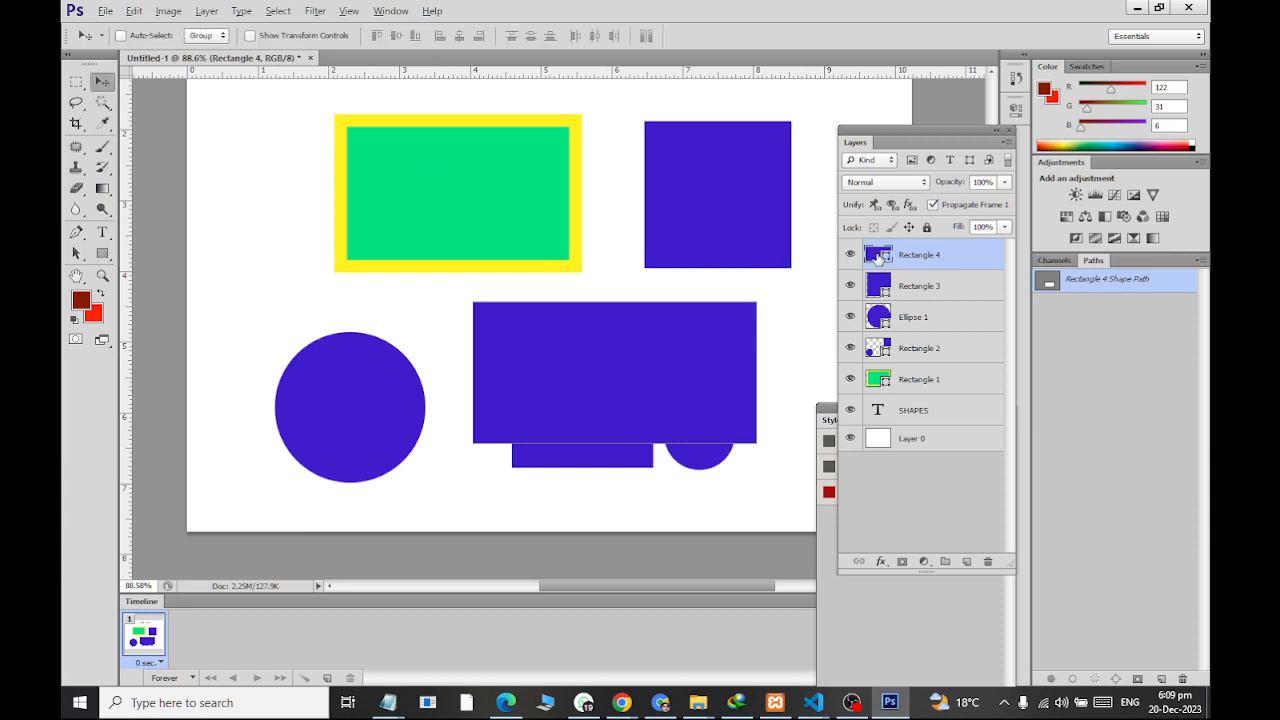
double_click(877, 256)
left_click(457, 341)
left_click(643, 188)
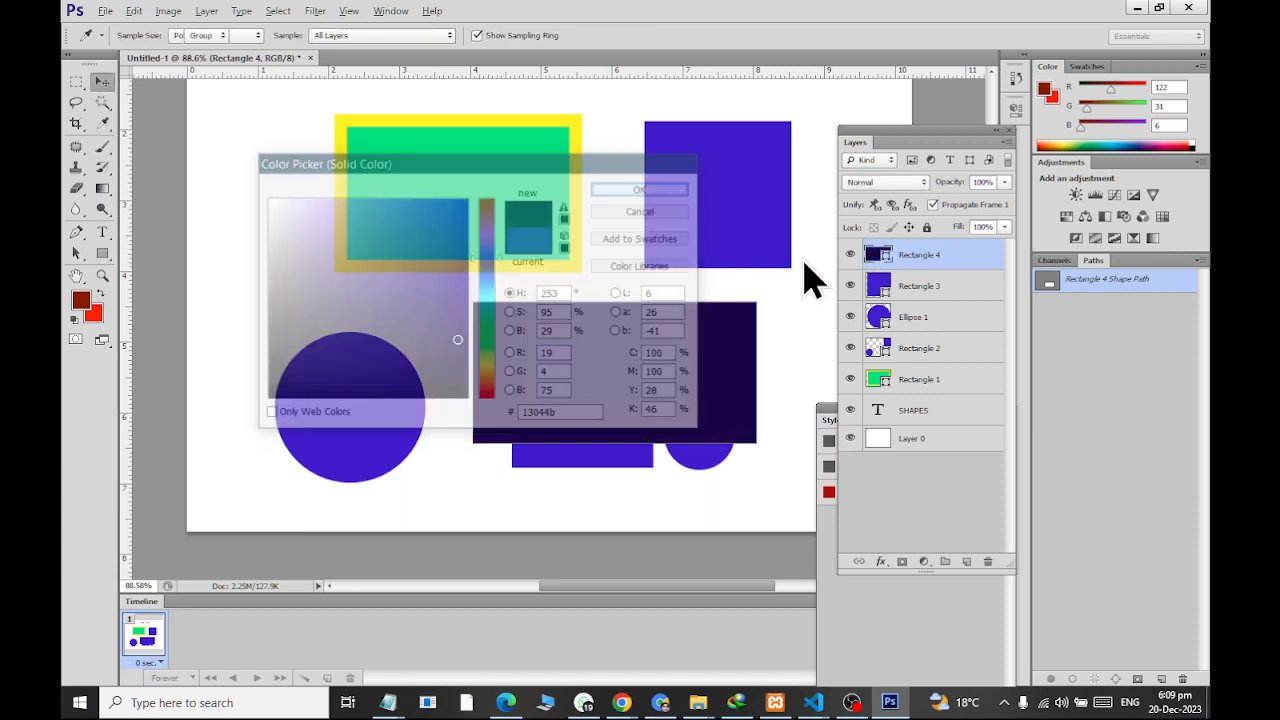
Delete the four layers Rectangle 2, Ellipse 1, Rectangle 3 and Rectangle 4 together
left_click(935, 350, "shift")
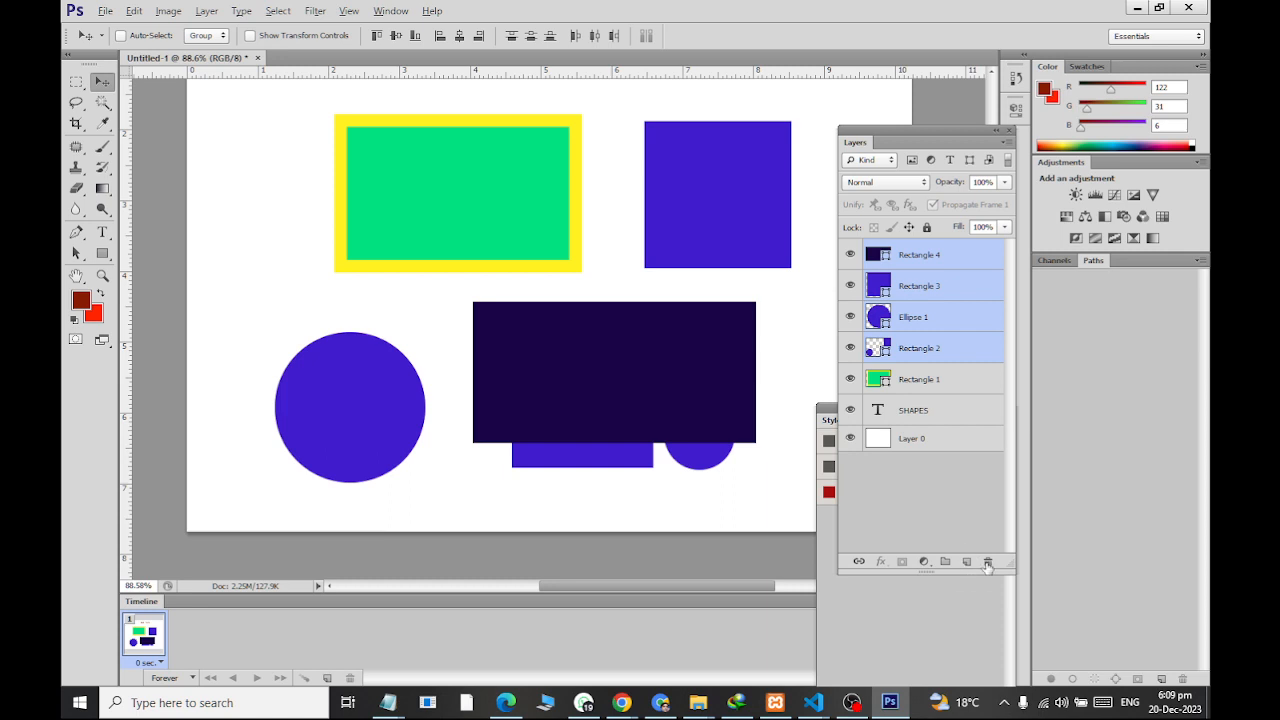
left_click(987, 561)
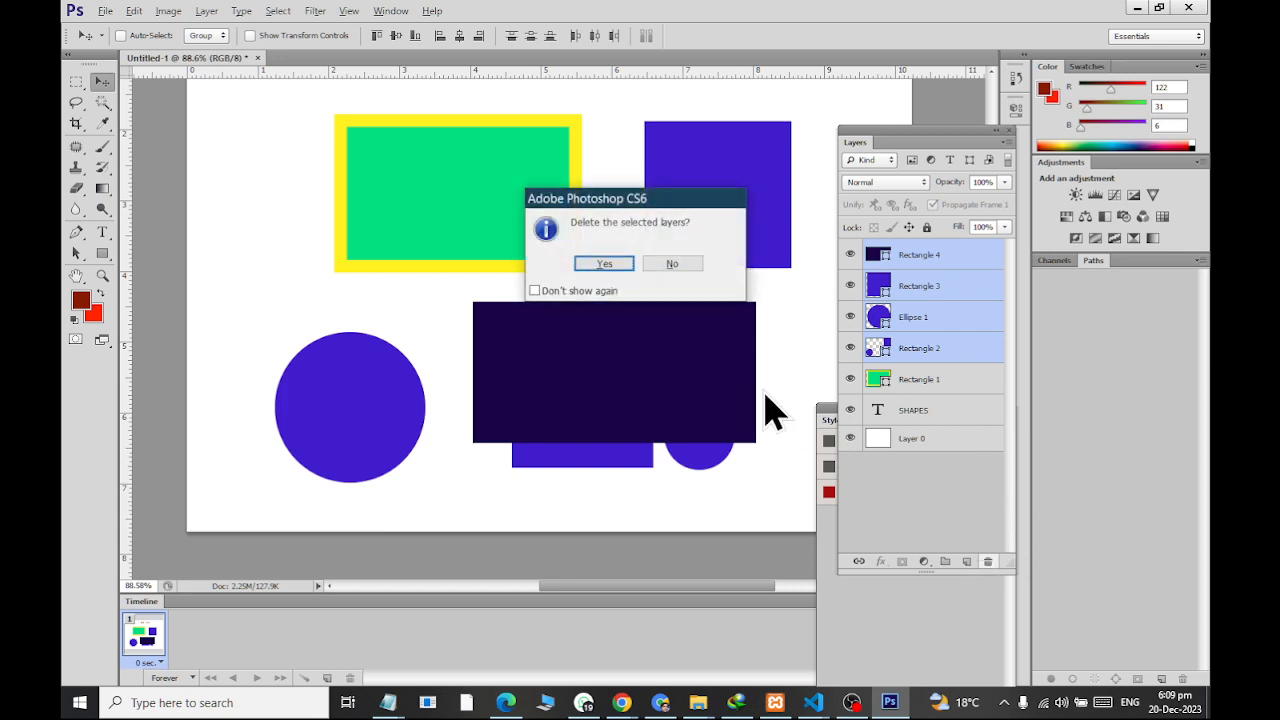
left_click(604, 263)
Draw a tilted three-sided polygon about 276 x 258 px below the green rectangle with the Polygon Tool
left_click(103, 254)
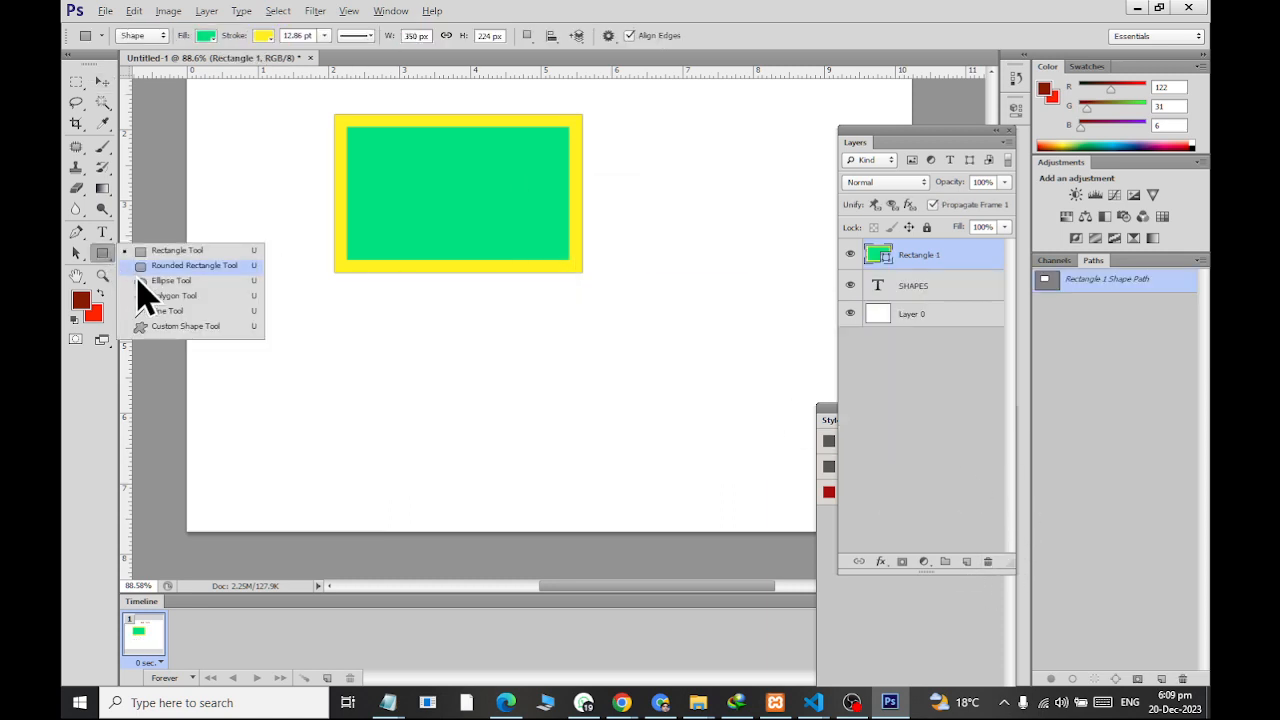
left_click(148, 300)
left_click_drag(304, 361, 394, 431)
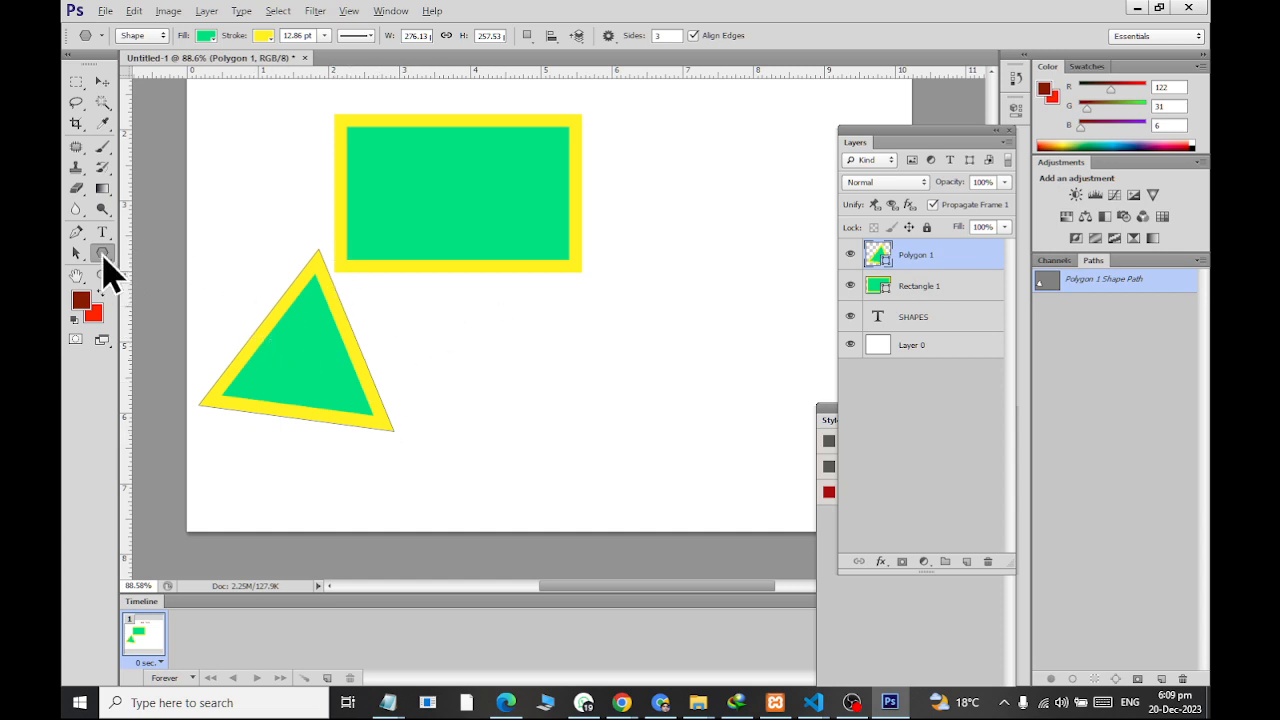
Set the Polygon Tool to 6 sides and draw a hexagon about 111 x 129 px beside the triangle
left_click(101, 252)
left_click(148, 300)
left_click(658, 36)
left_click_drag(491, 328, 475, 284)
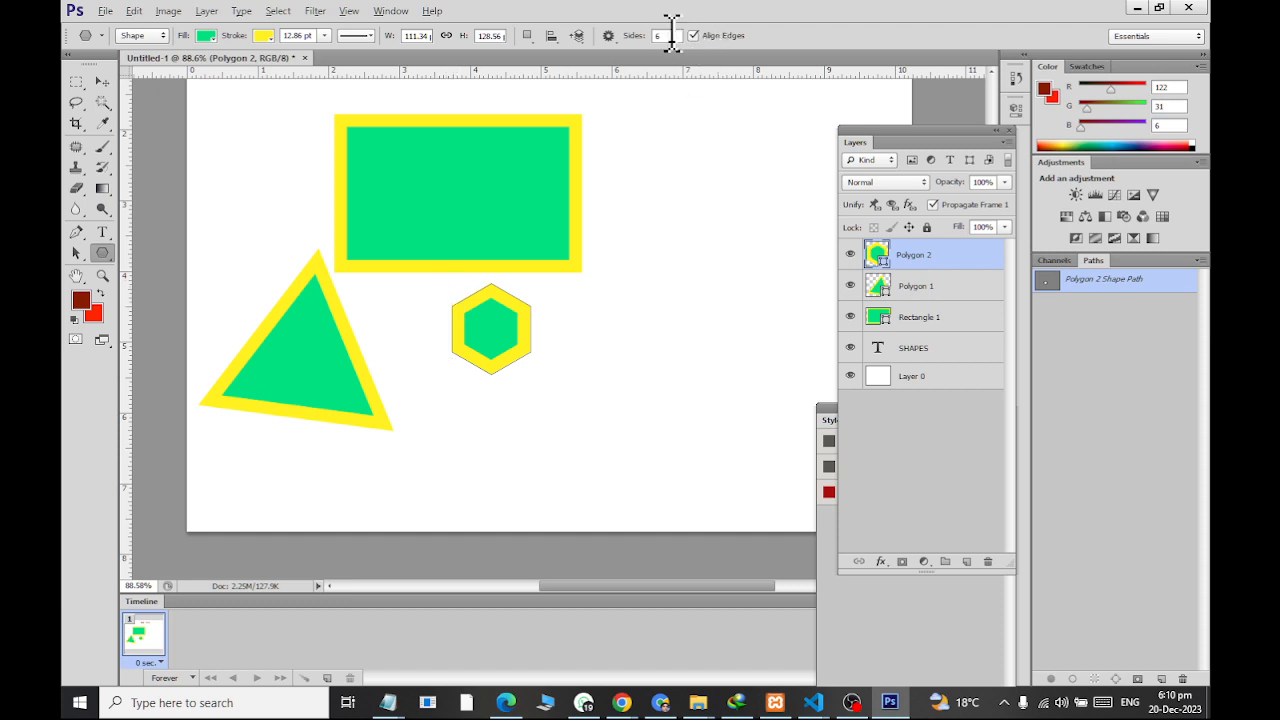
Set the polygon to 12 sides and draw a larger twelve-sided shape to the right of the hexagon
left_click(666, 38)
key("BackSpace")
type("12")
mouse_move(676, 289)
left_mouse_down()
mouse_move(737, 386)
mouse_move(706, 266)
left_mouse_up()
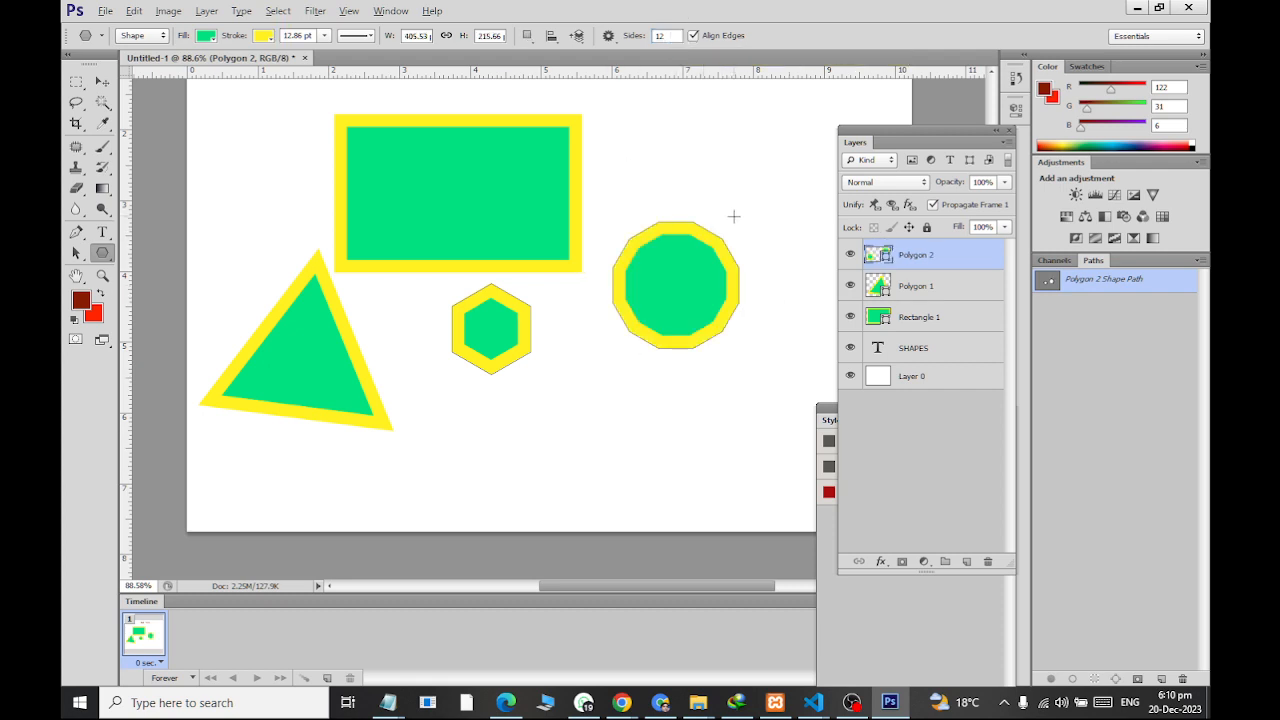
Switch to the Line Tool and change the fill of the hexagon and twelve-sided polygon to orange
scroll(734, 216, "up", 2)
key("alt")
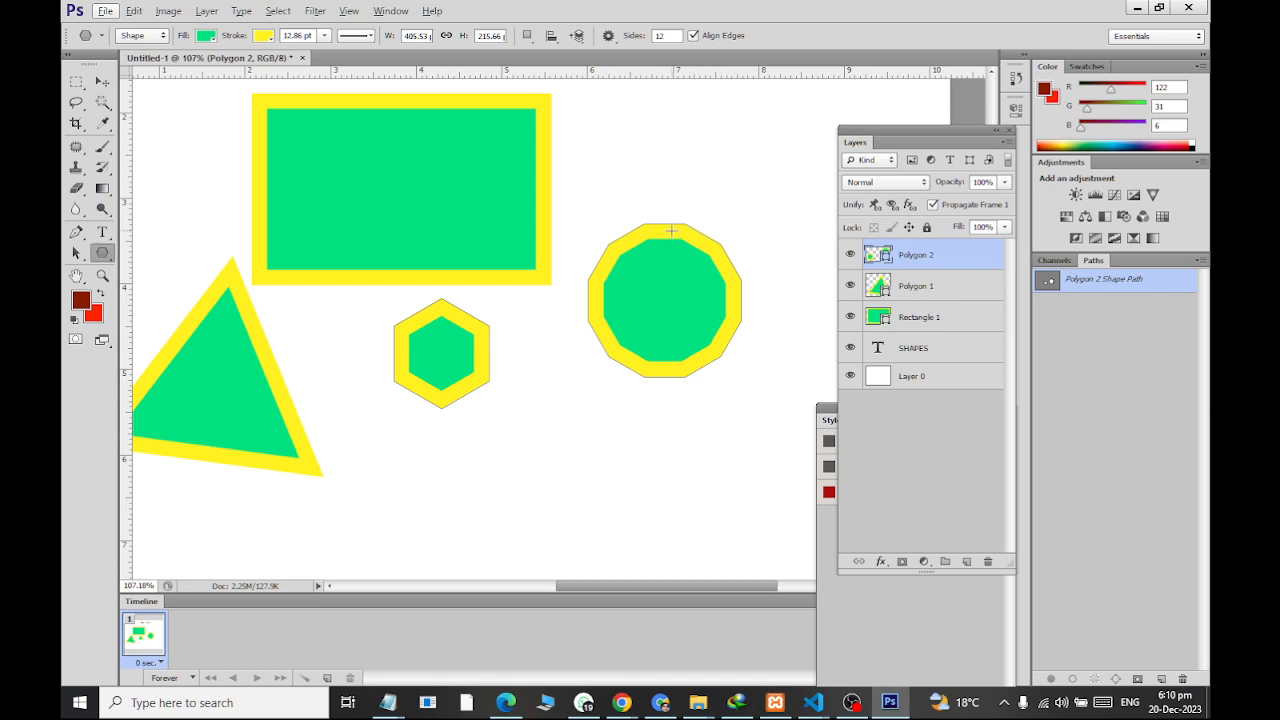
right_click(102, 253)
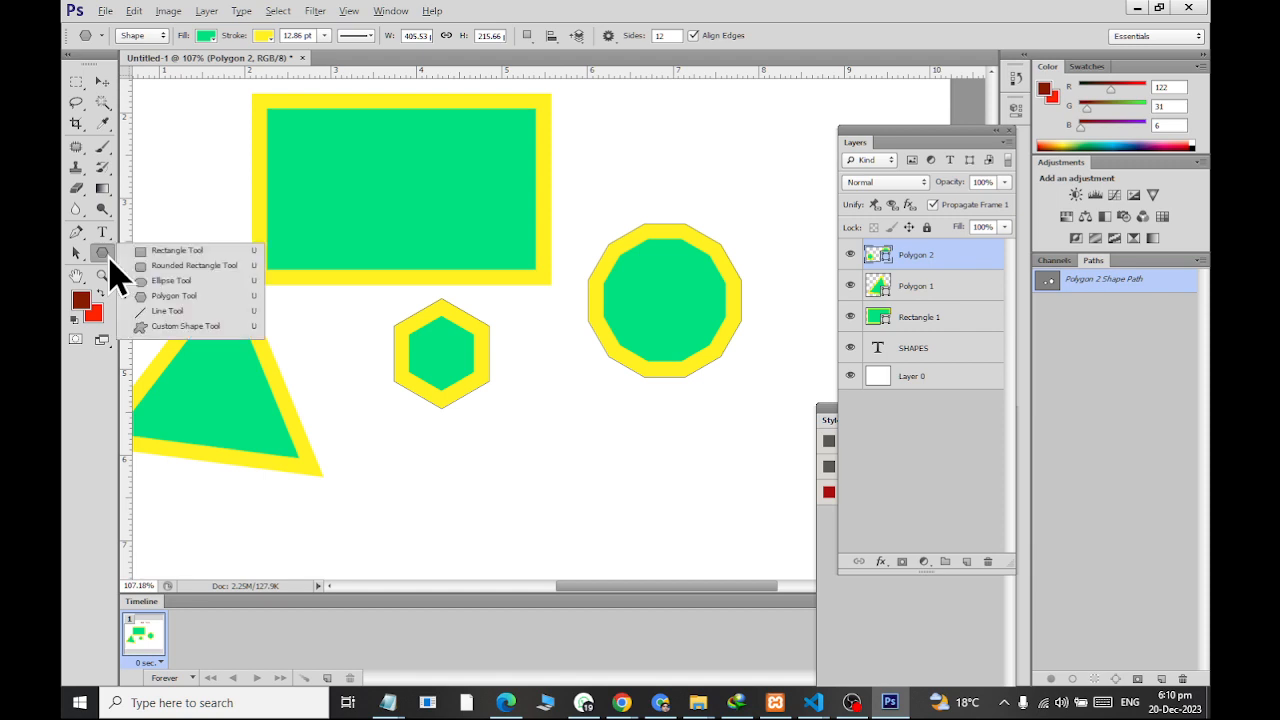
left_click(160, 311)
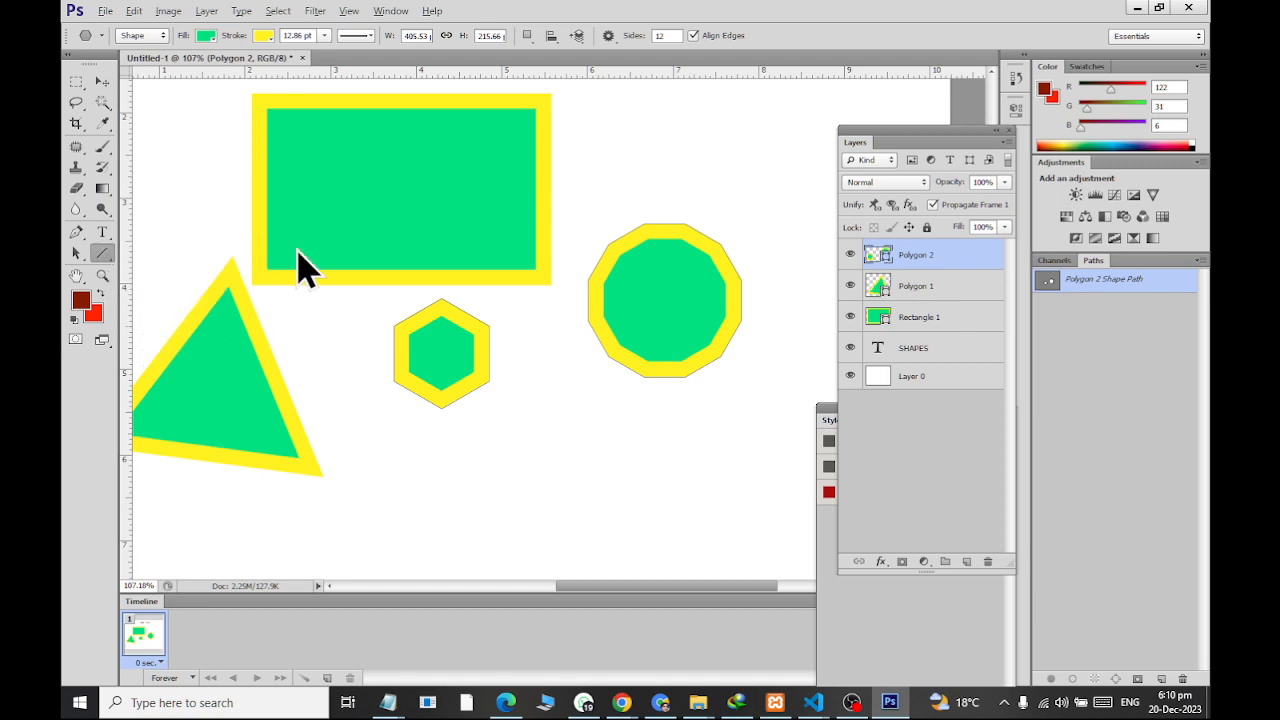
left_click(207, 37)
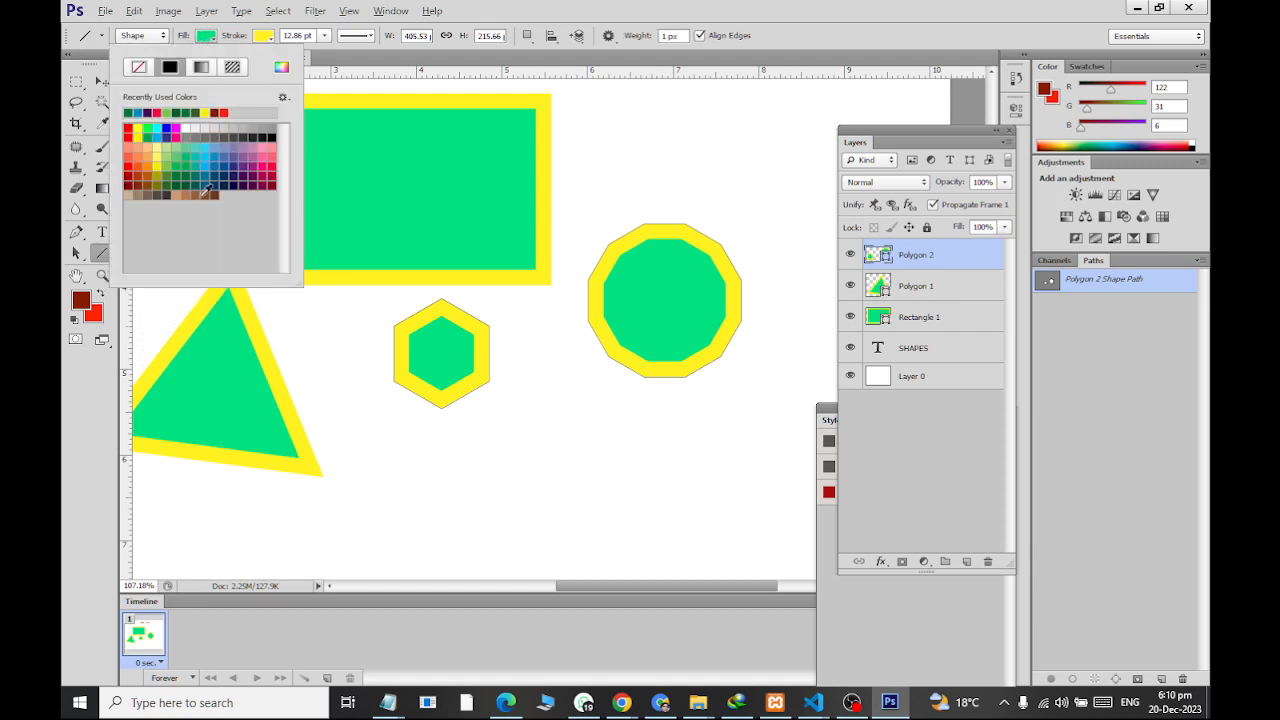
left_click(184, 181)
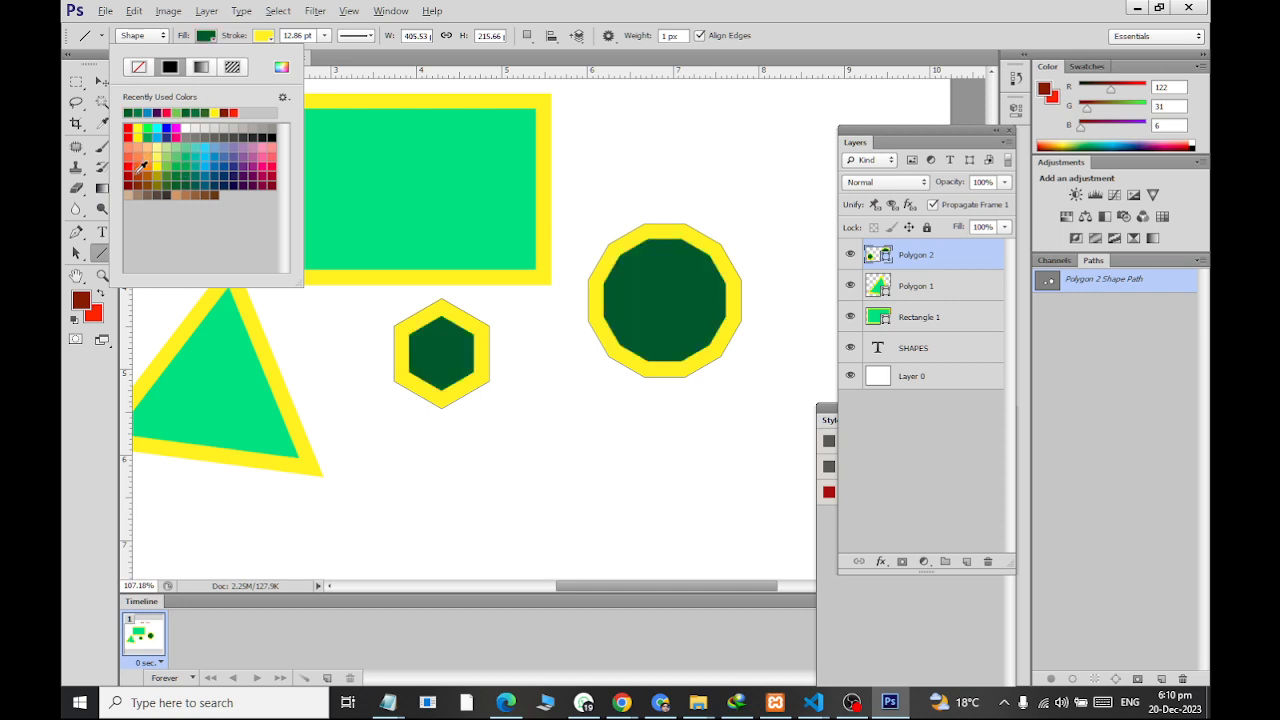
left_click(134, 173)
left_click(139, 163)
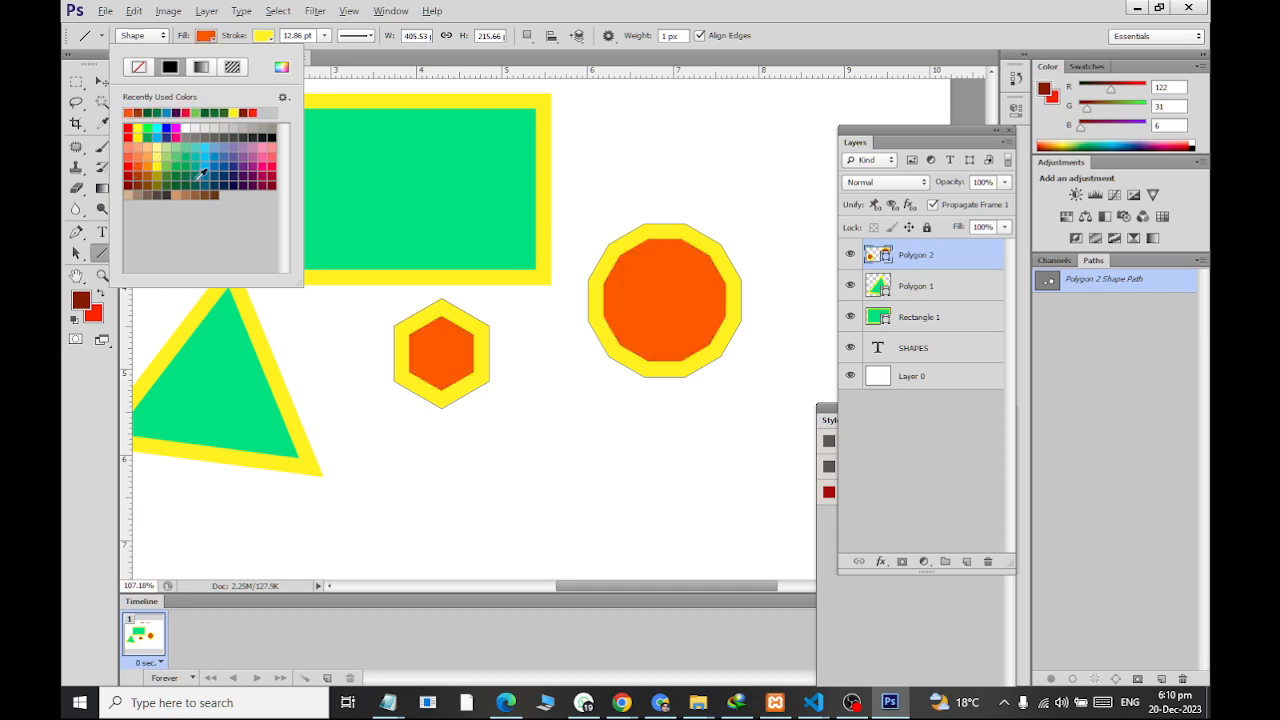
Draw two 1 px lines: a diagonal between the hexagon and twelve-sided polygon, and another across the green rectangle
left_click_drag(413, 505, 642, 166)
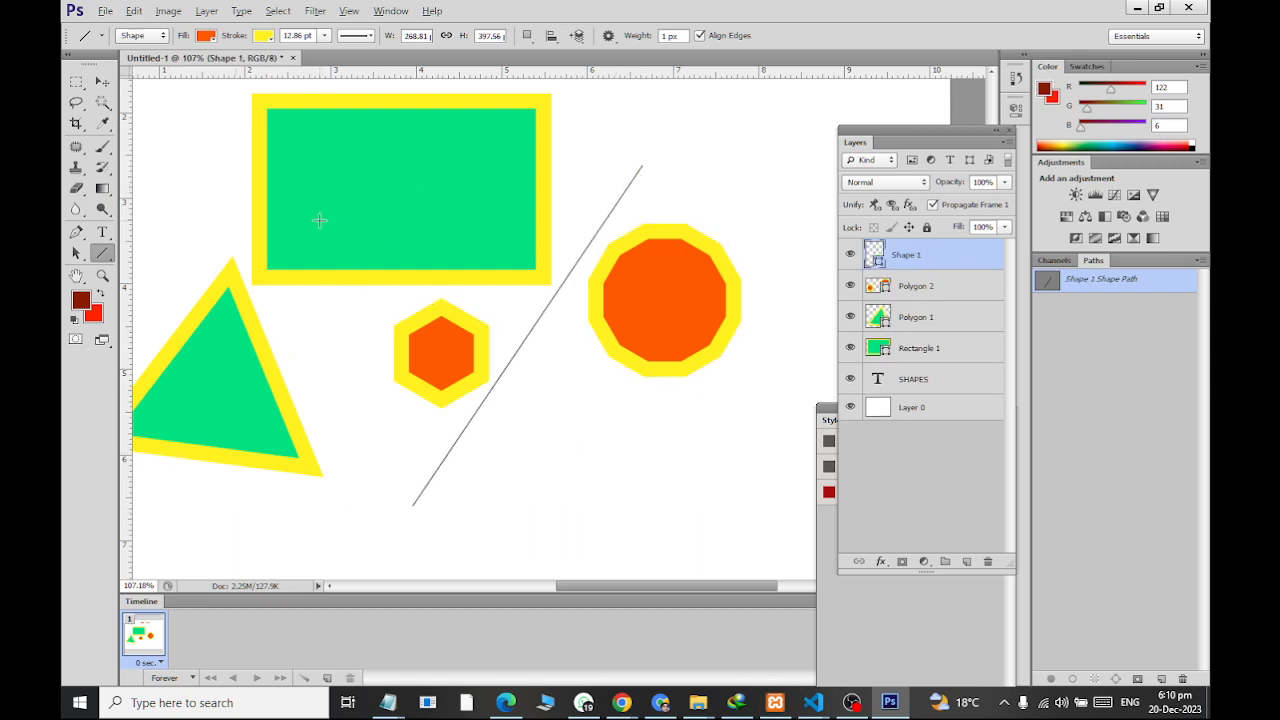
left_click_drag(284, 158, 535, 425)
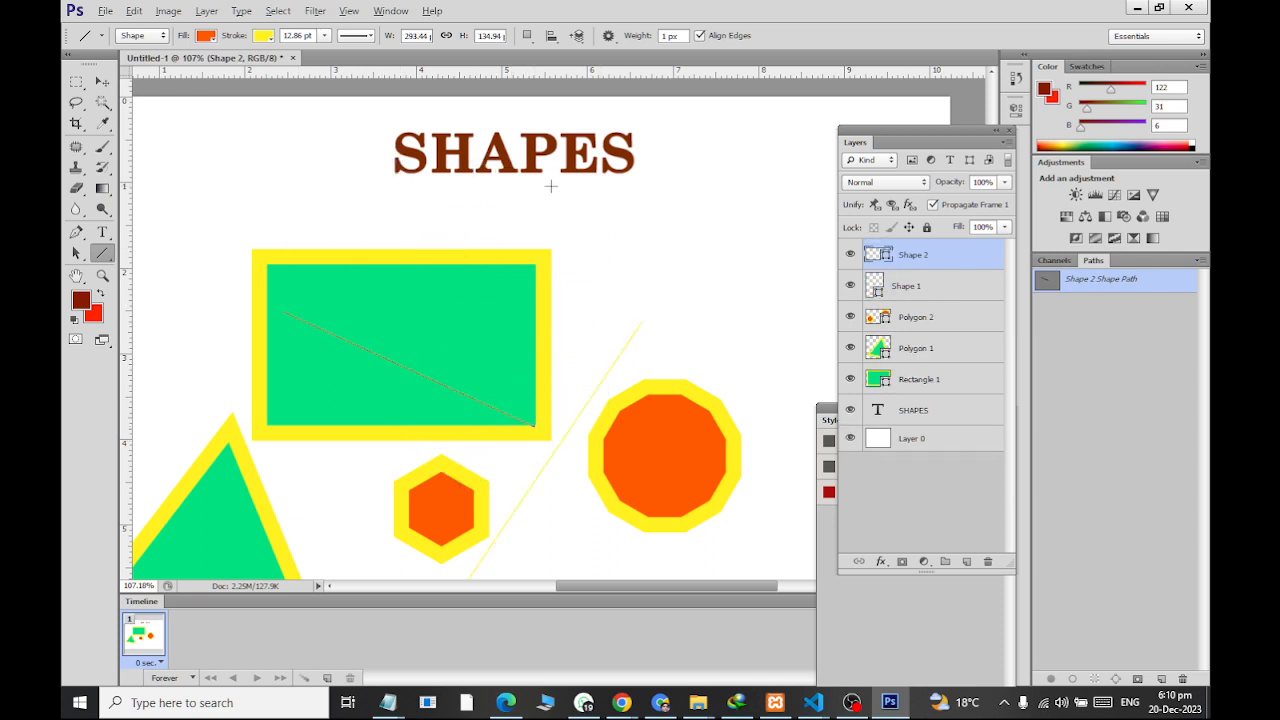
left_click(102, 81)
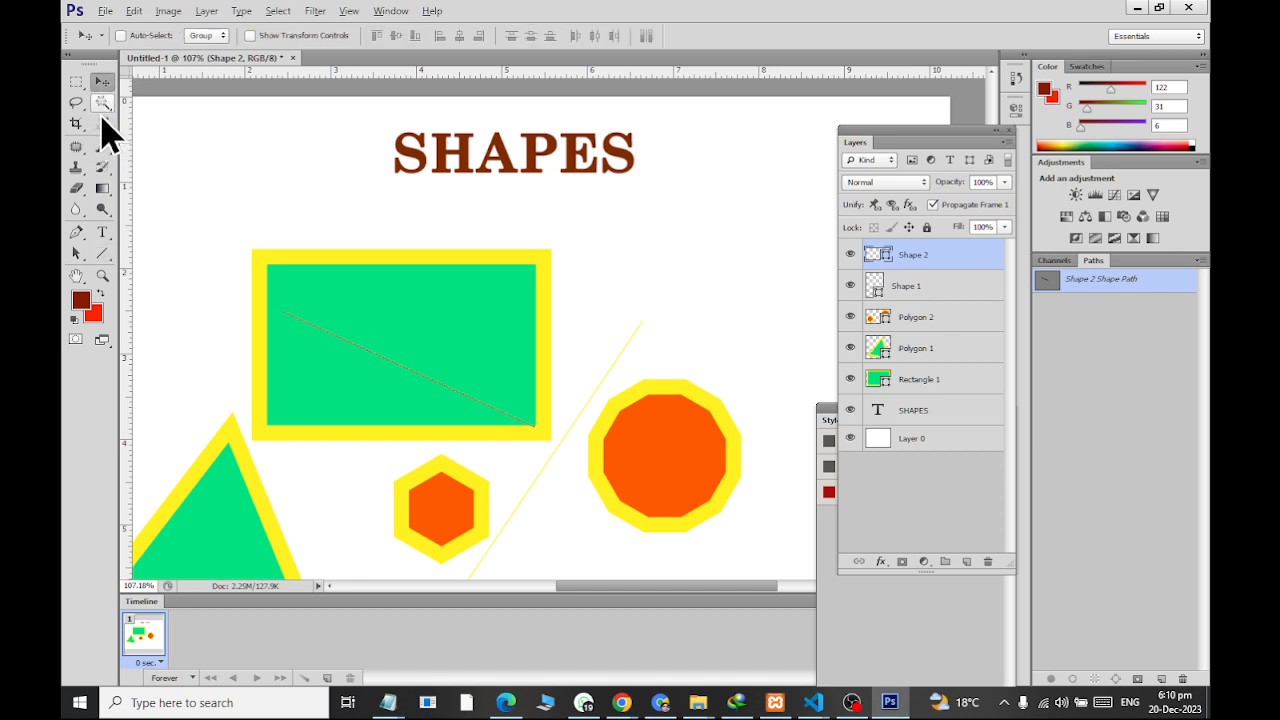
Activate the Custom Shape Tool and open its collection of preset shapes
left_click(102, 255)
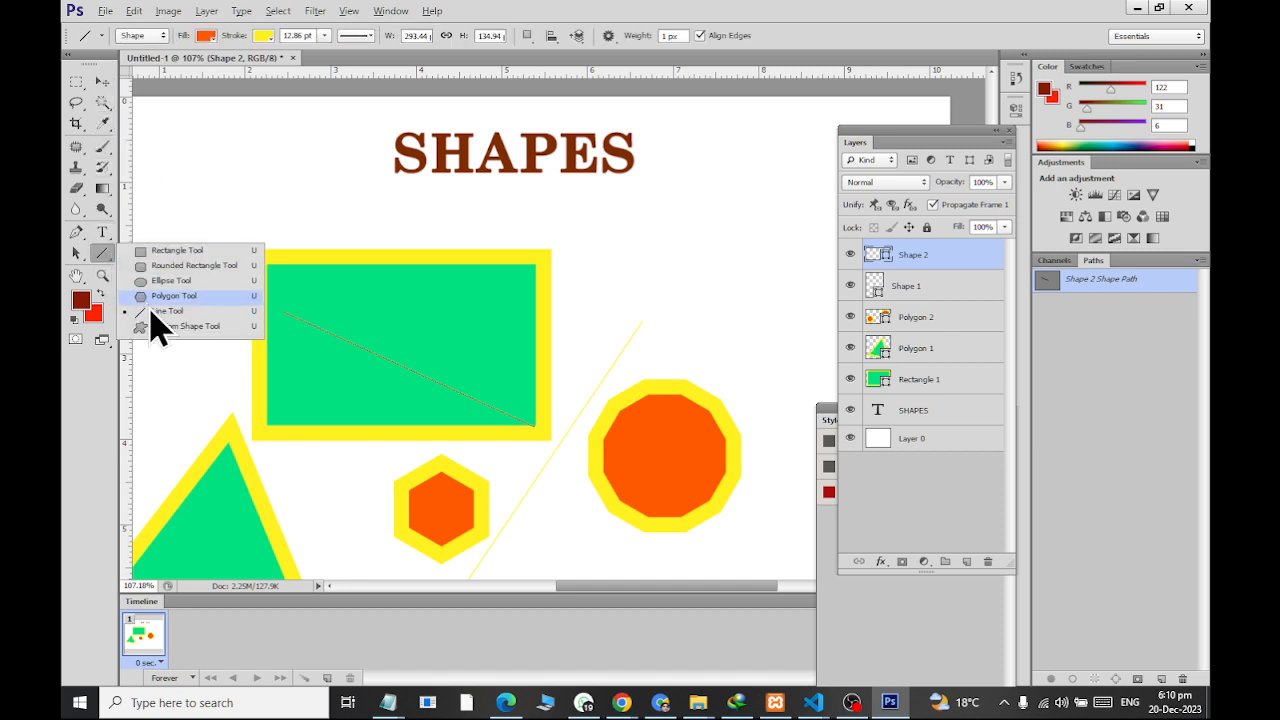
left_click(163, 328)
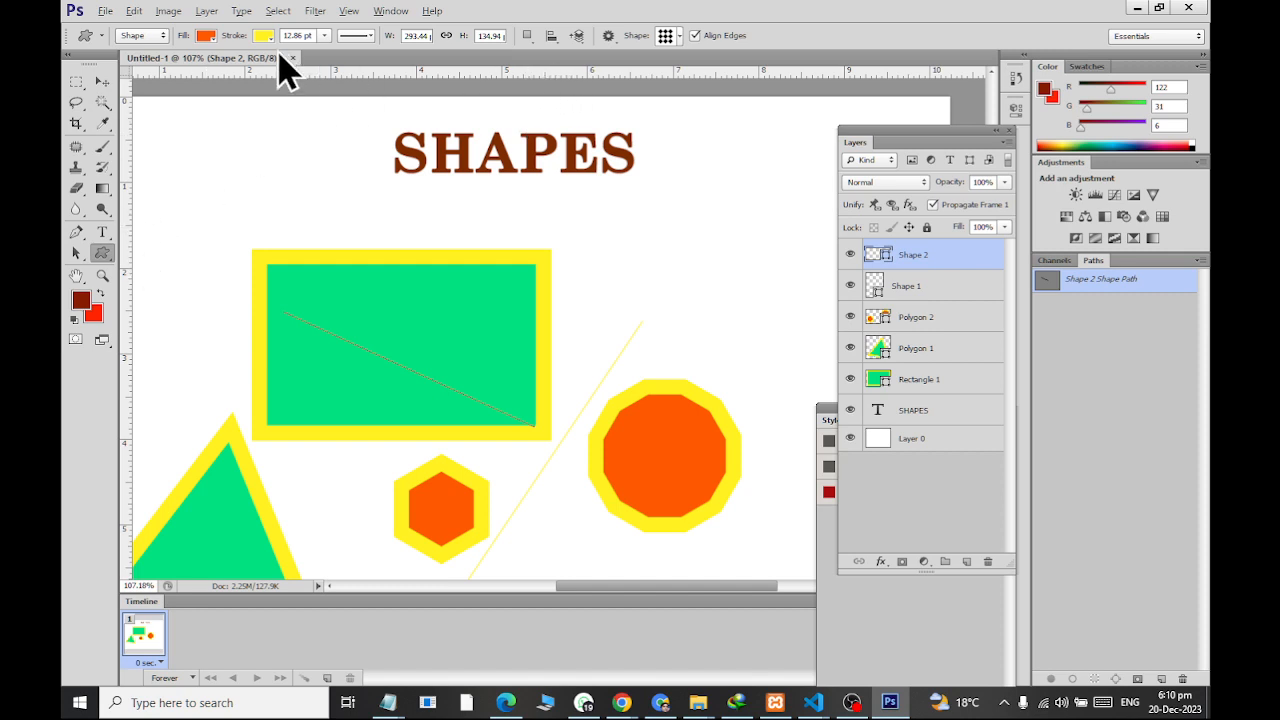
left_click(679, 38)
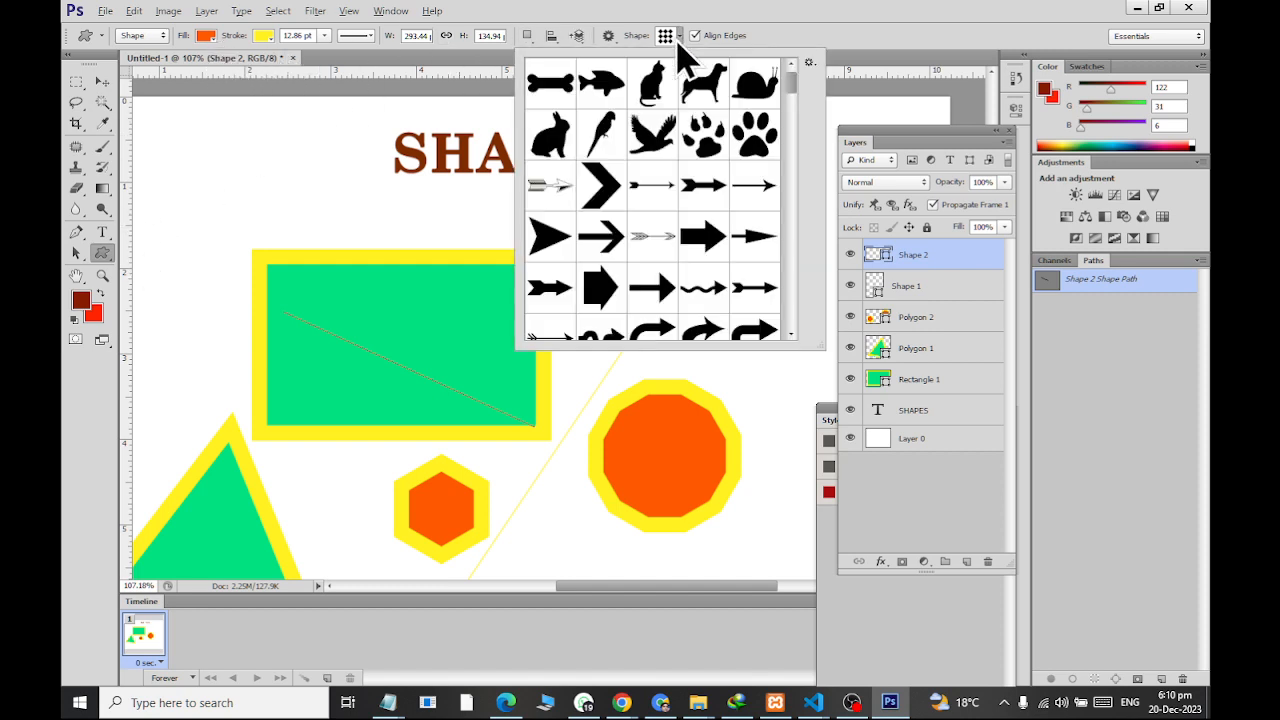
left_click_drag(792, 100, 806, 63)
Preview the preset shapes as Text Only and Small Thumbnail, and return them to Large Thumbnail
left_click(810, 62)
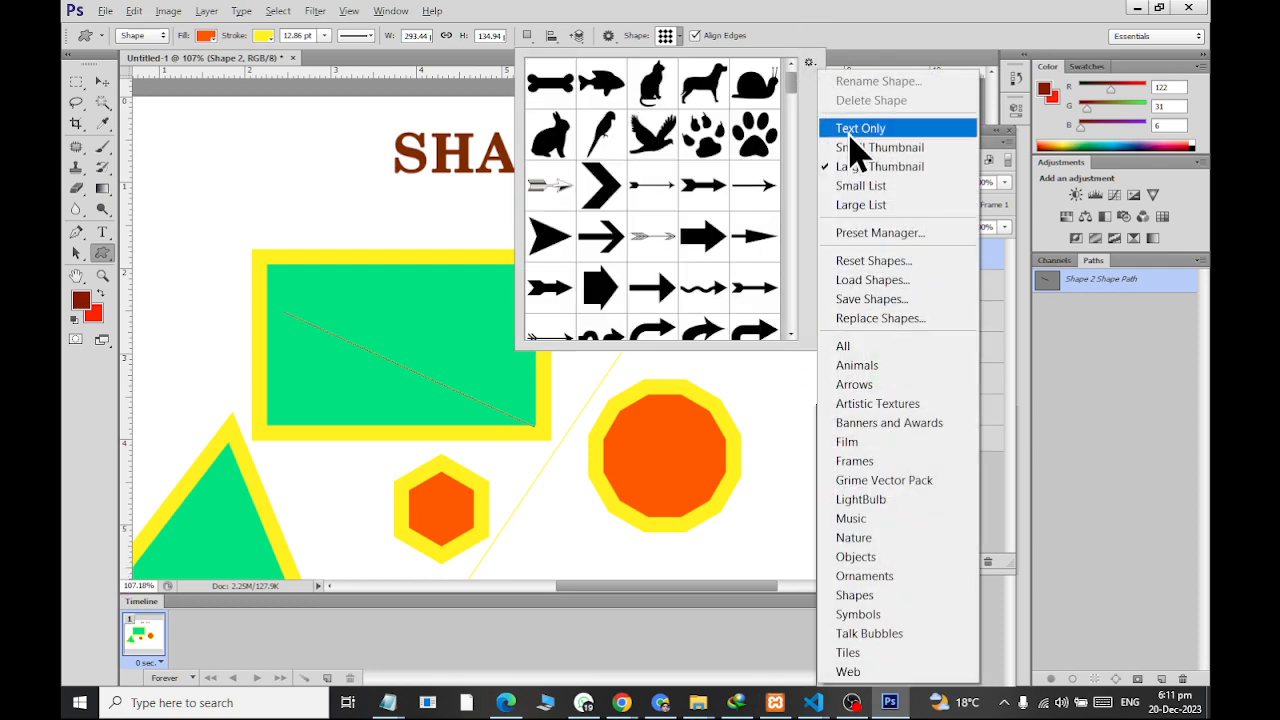
left_click(860, 128)
left_click(810, 63)
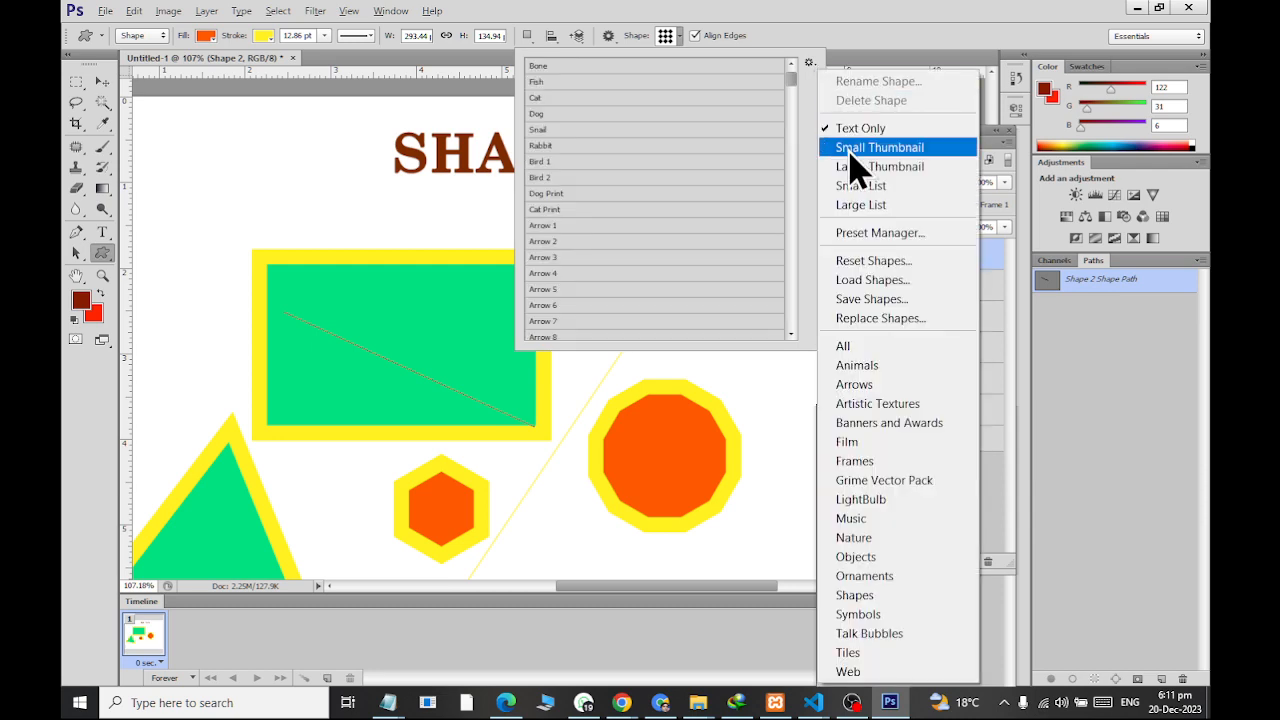
left_click(858, 148)
left_click(810, 63)
left_click(846, 166)
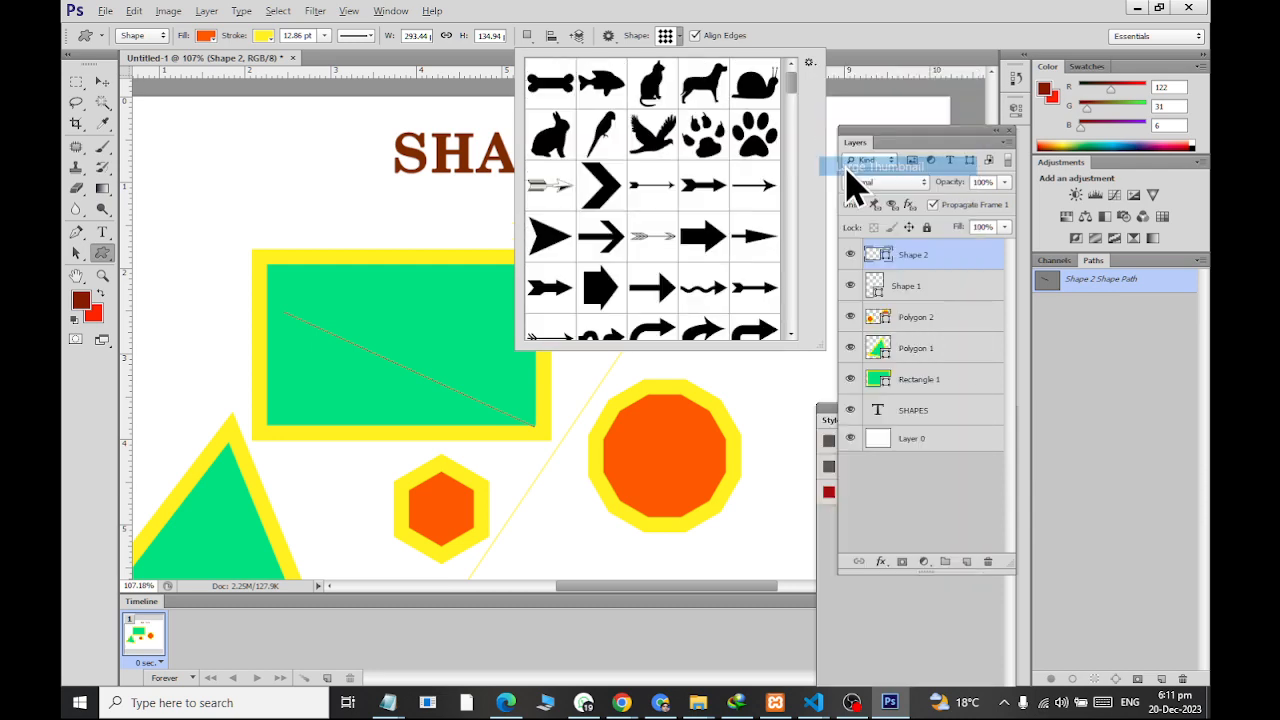
Replace the current custom shapes with the All set and browse through them
left_click(810, 62)
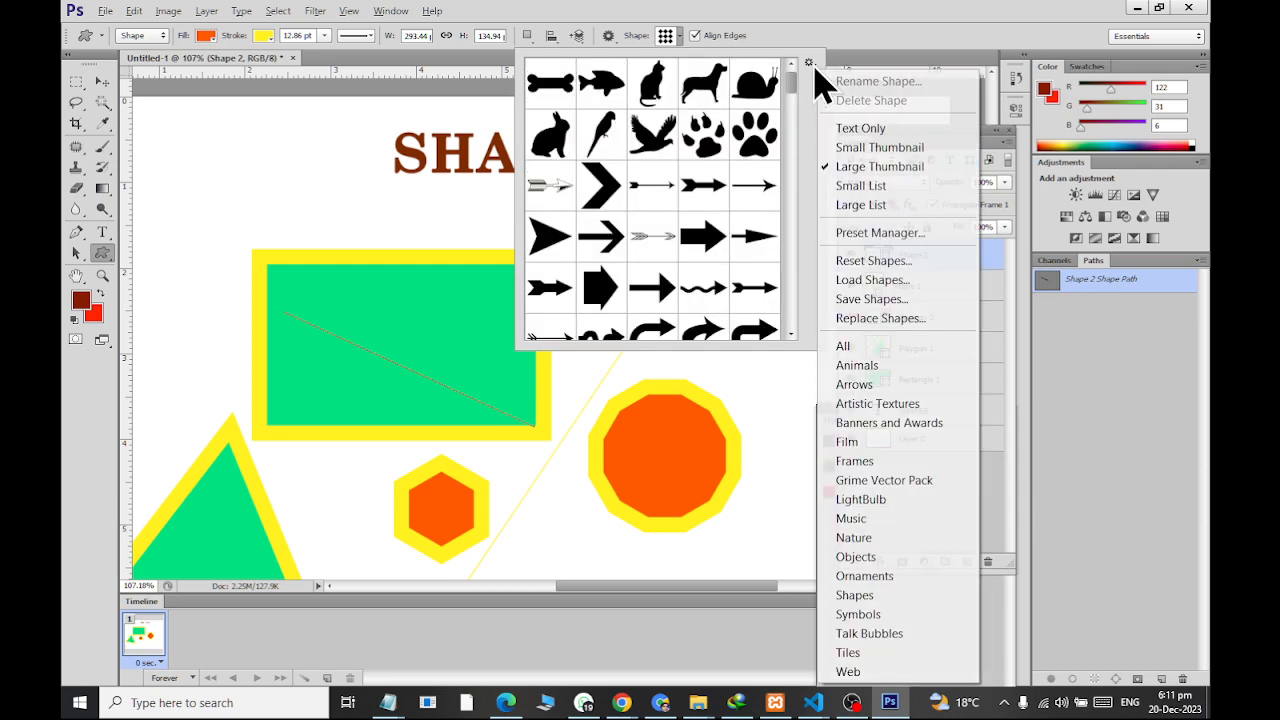
left_click(866, 348)
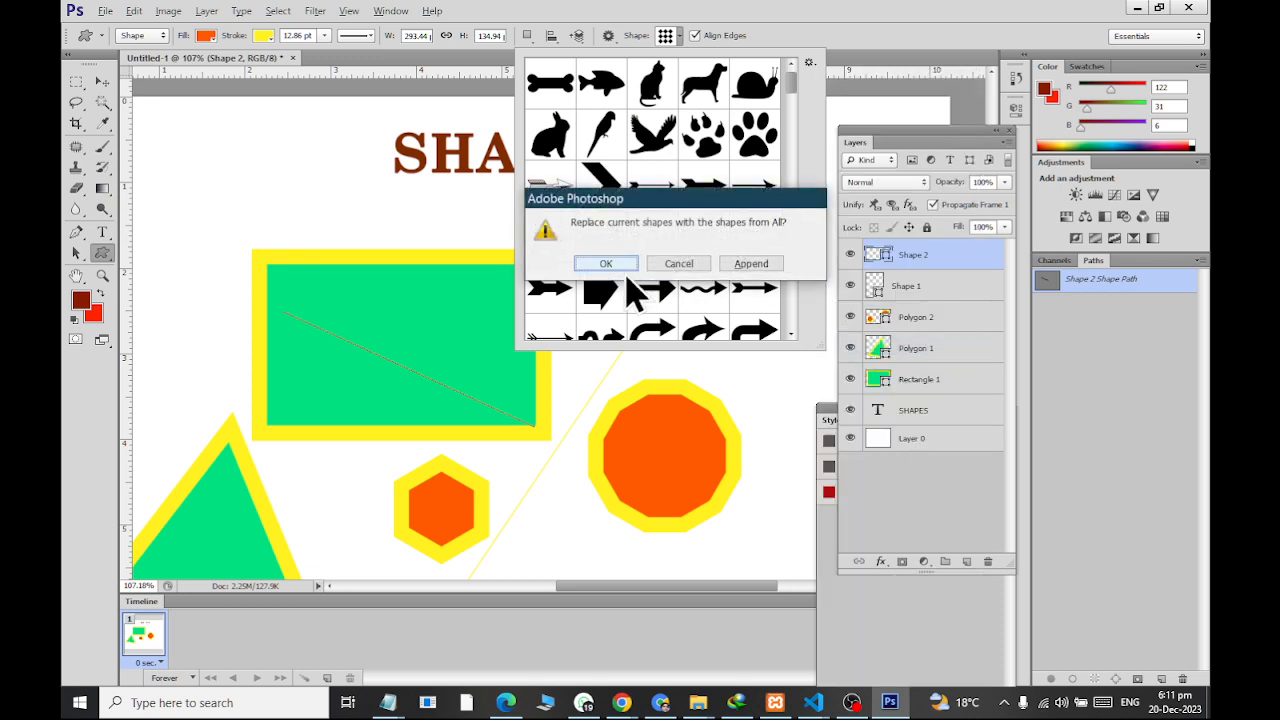
left_click(602, 263)
left_click_drag(791, 88, 775, 265)
Replace the custom shapes with the Animals set, followed by the Banners and Awards set
left_click(811, 64)
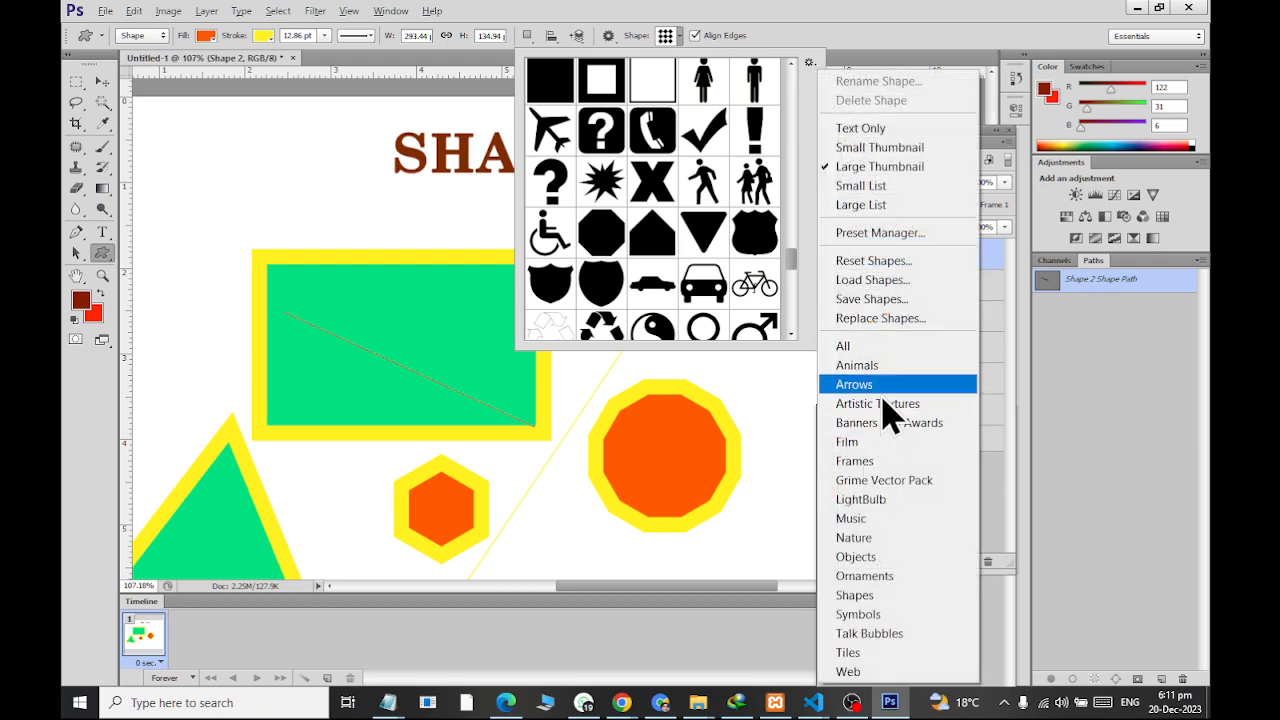
left_click(868, 360)
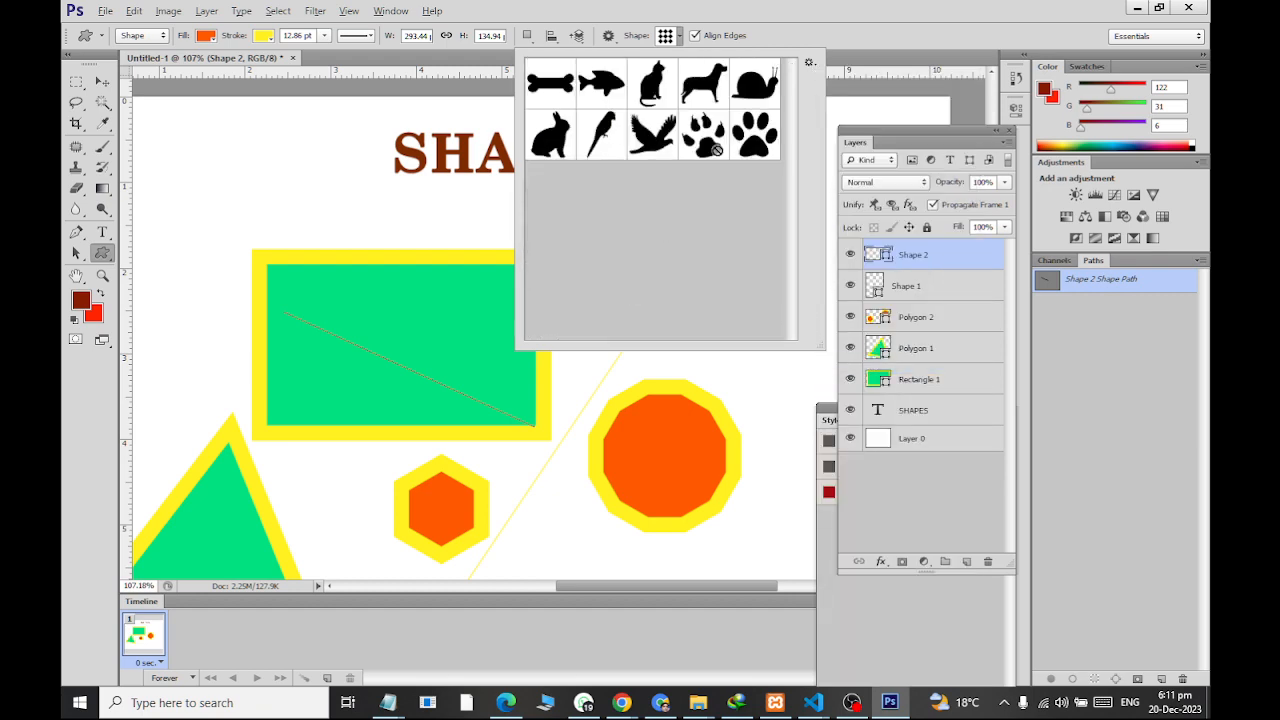
left_click(810, 63)
left_click(850, 428)
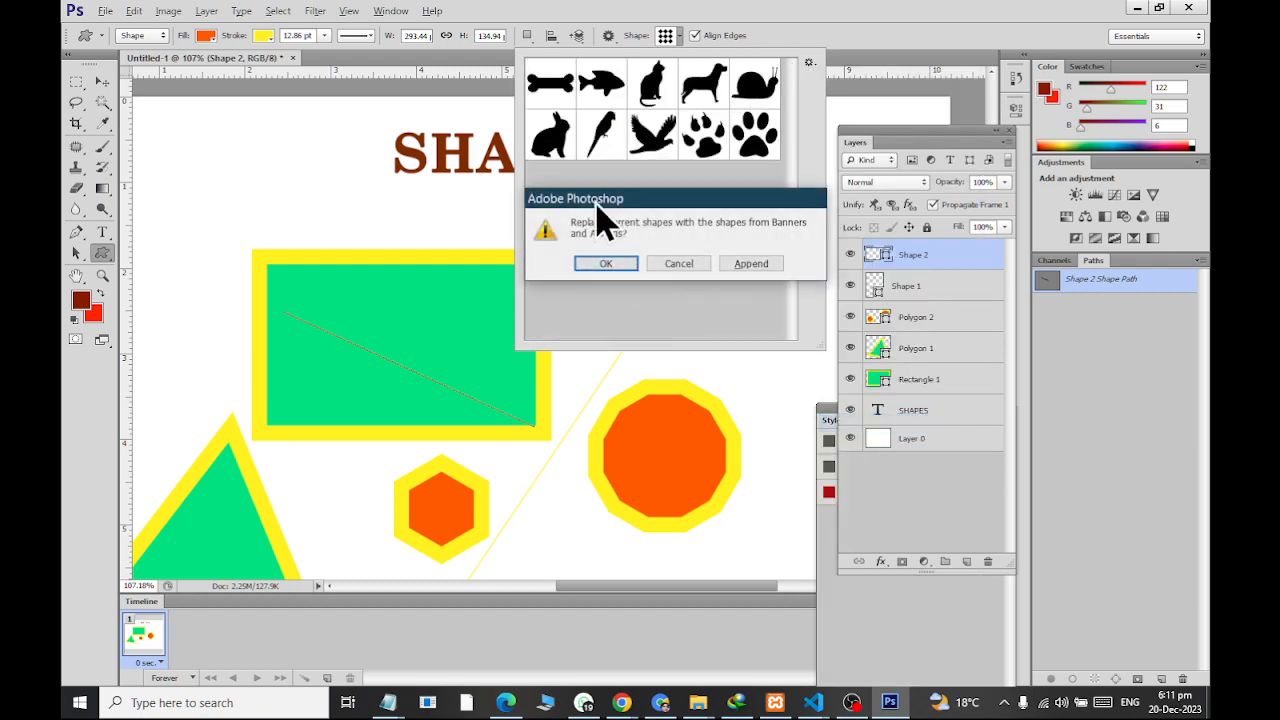
left_click(603, 264)
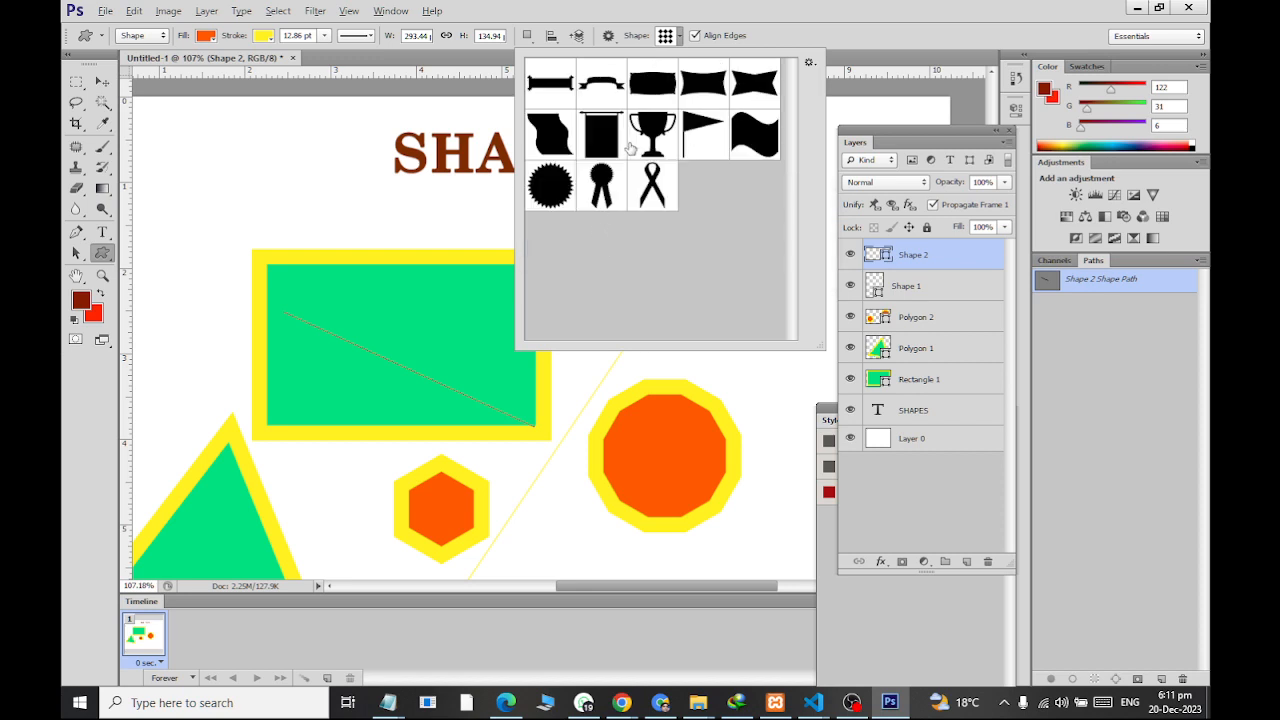
Replace the Banners and Awards shapes with the complete All set
left_click(810, 62)
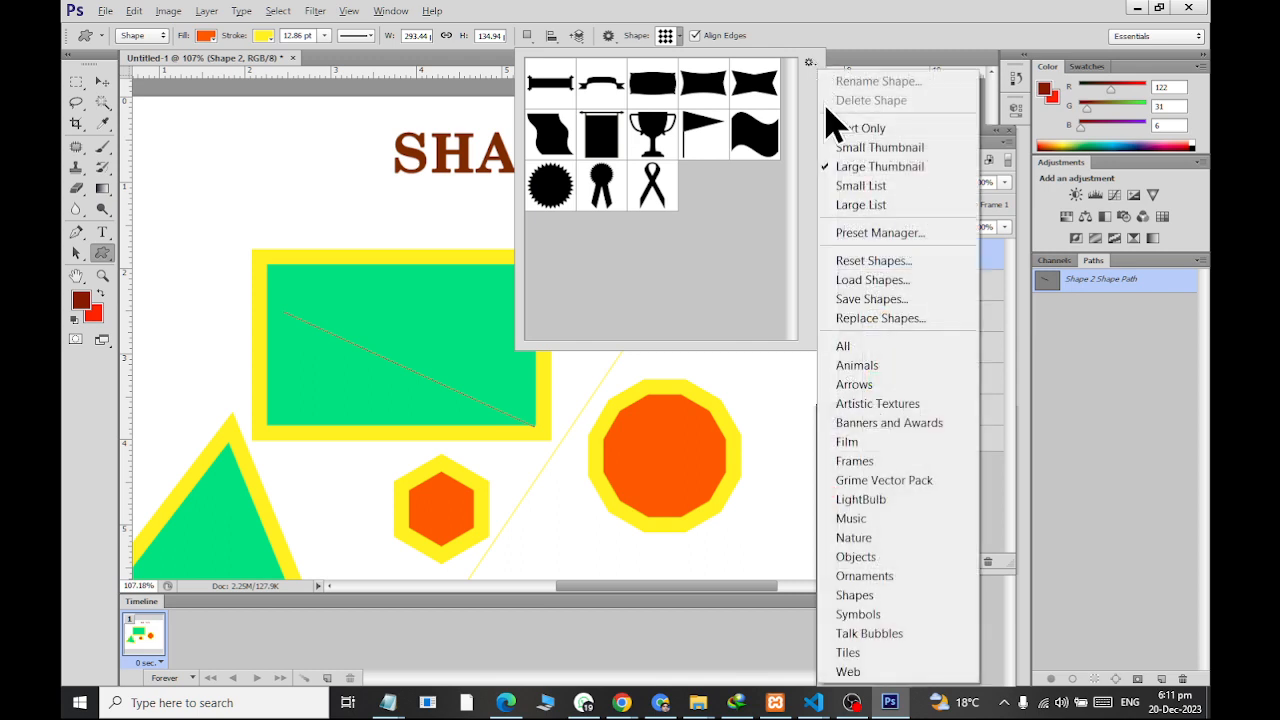
left_click(878, 346)
left_click(605, 263)
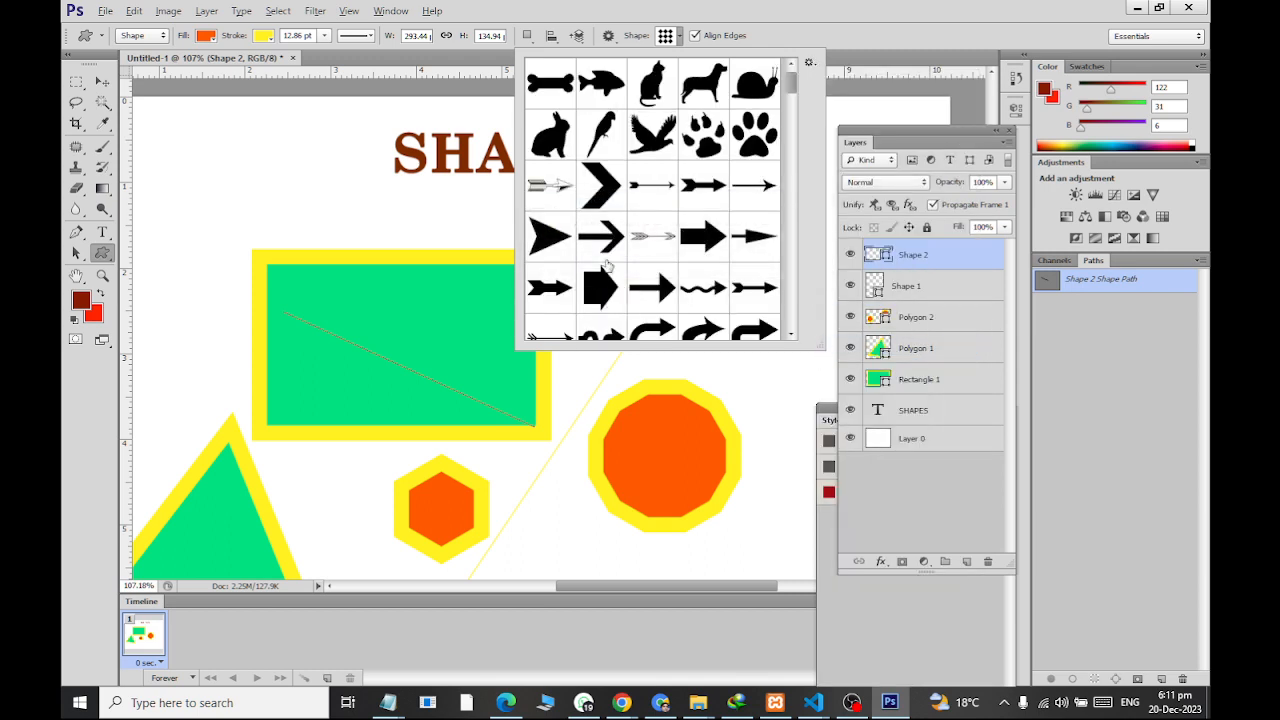
Pick the outlined five-petal flower shape and draw it about 133 x 178 px over the green rectangle's upper-left corner
scroll(643, 200, "down", 15)
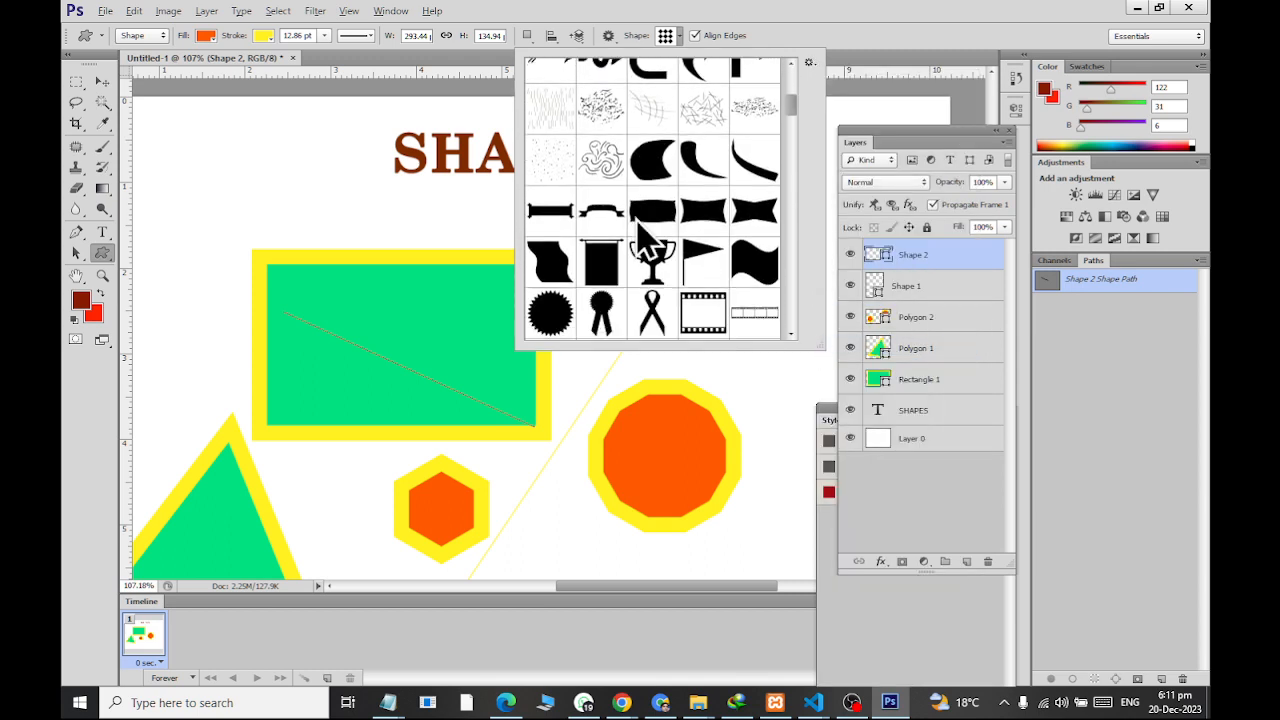
left_click_drag(792, 100, 808, 271)
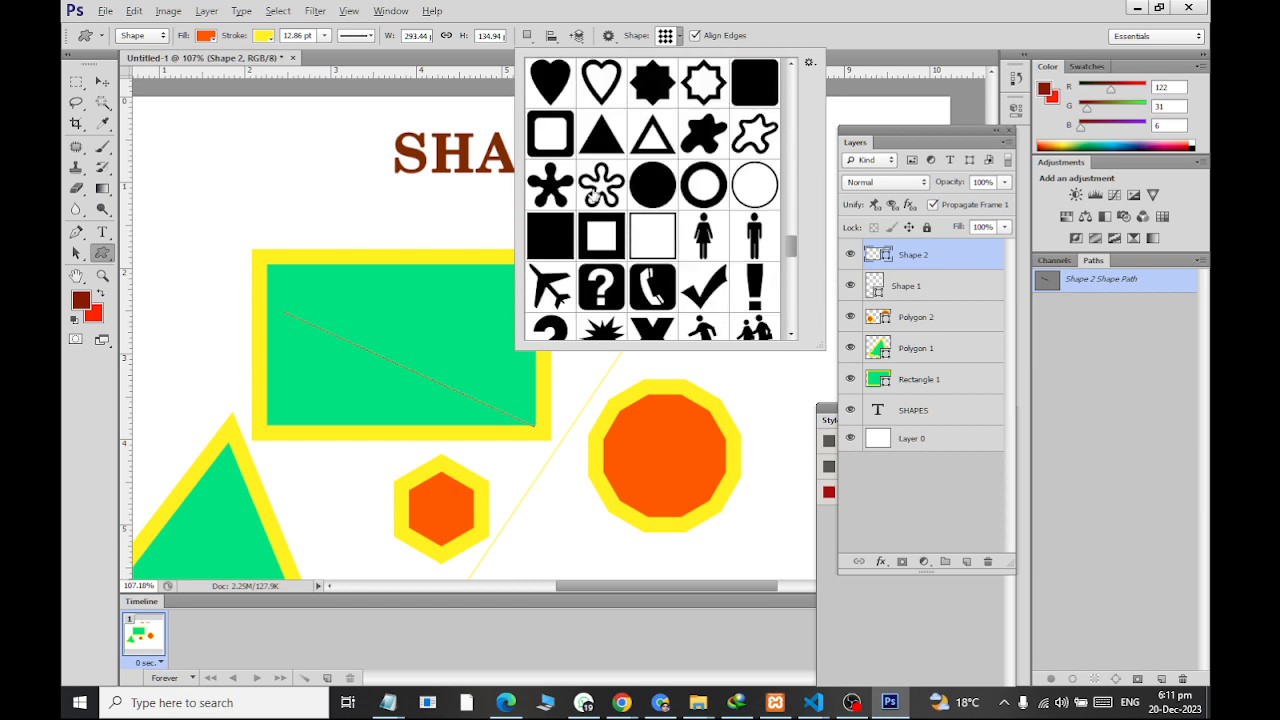
left_click(593, 195)
left_click_drag(238, 139, 350, 290)
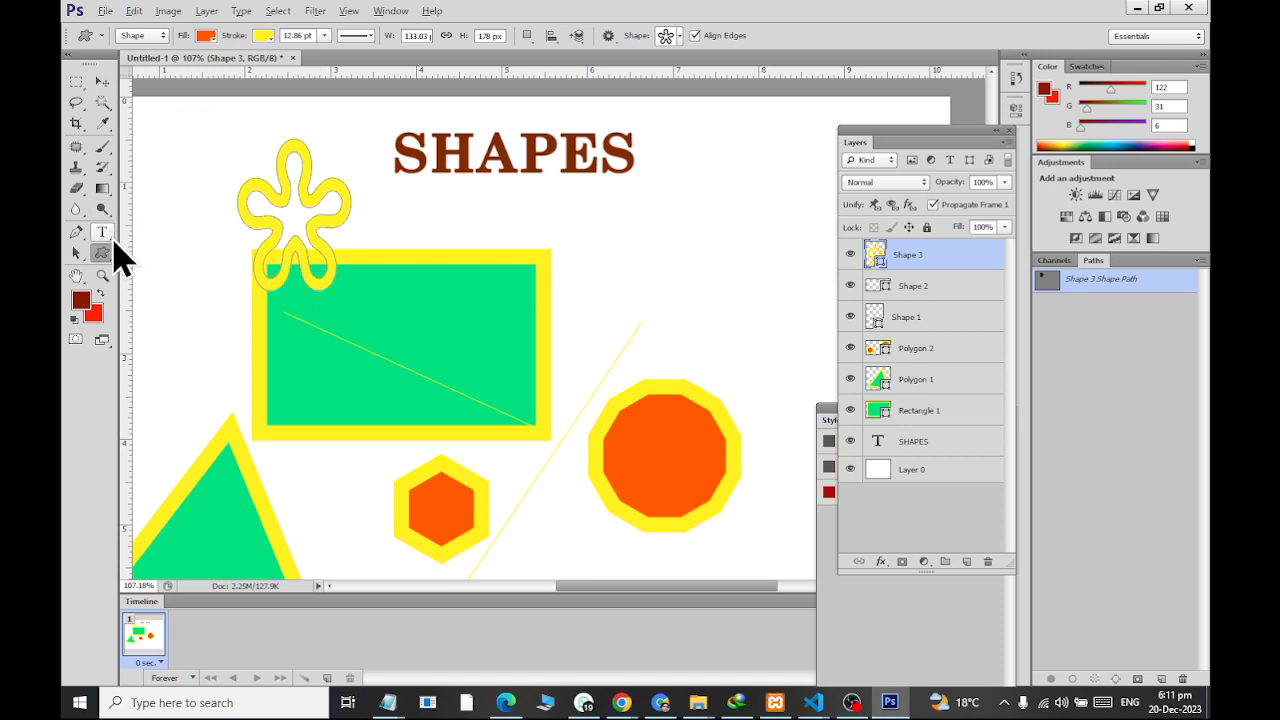
Change the flower's stroke to dark green and move it to the right of the SHAPES heading
left_click(265, 37)
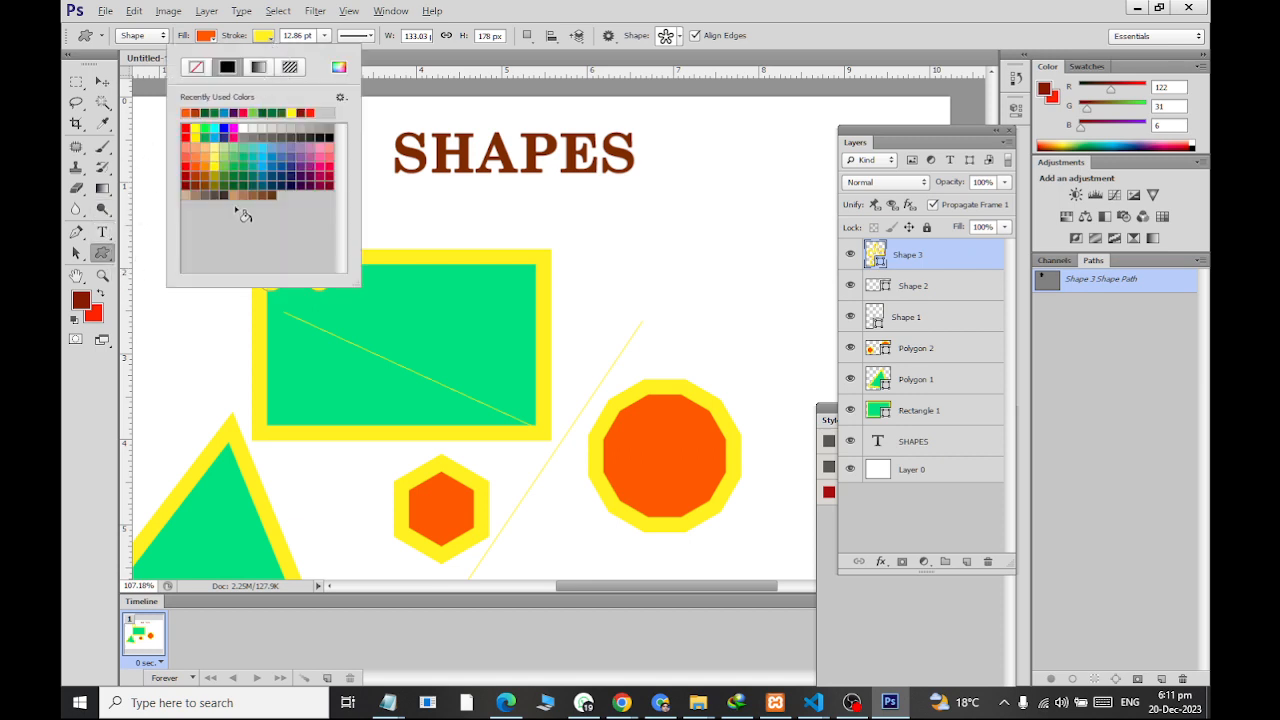
left_click(237, 168)
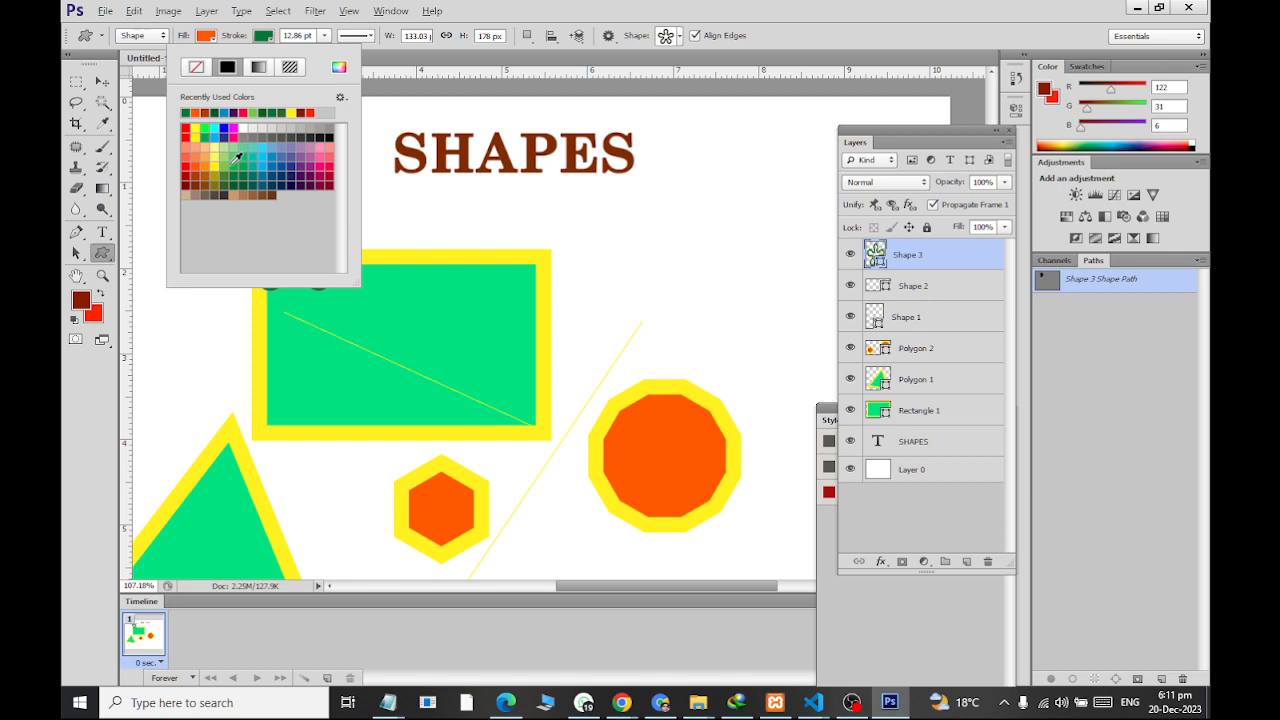
left_click(102, 81)
left_click_drag(270, 184, 713, 165)
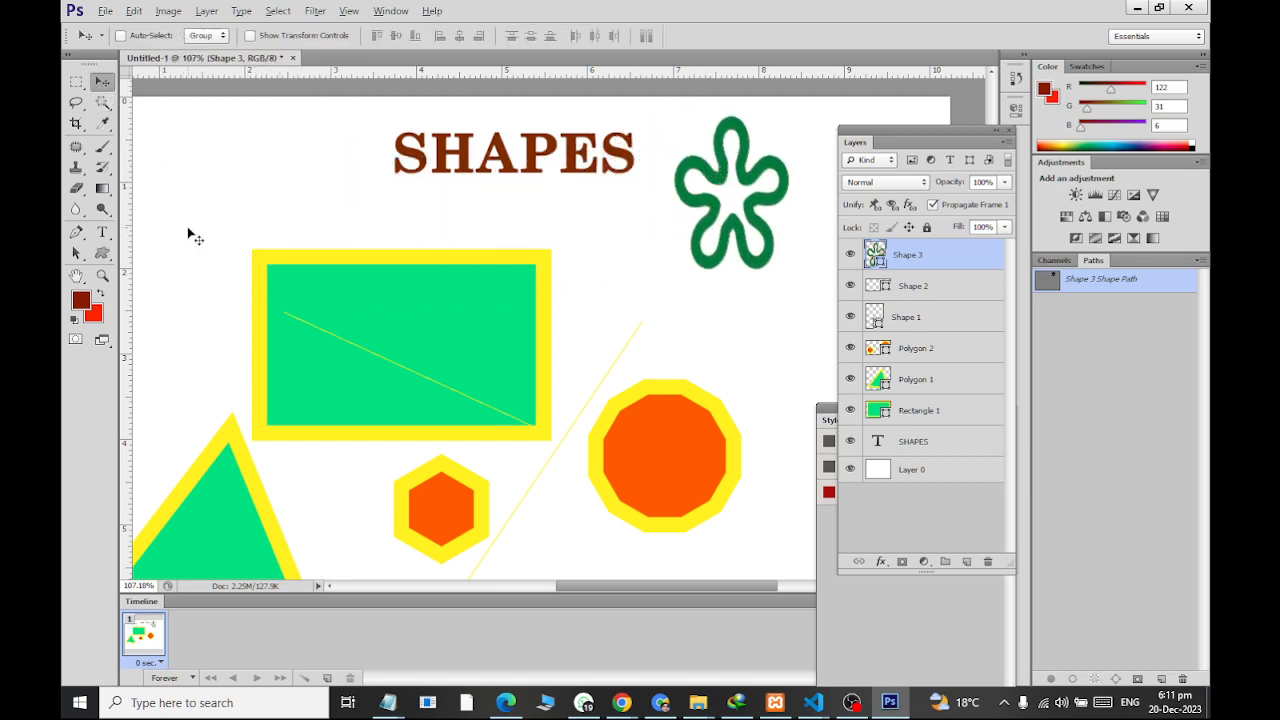
Pick the airplane custom shape and draw it about 79 x 83 px in the blank area between the SHAPES heading and the page's left edge
left_click(104, 254)
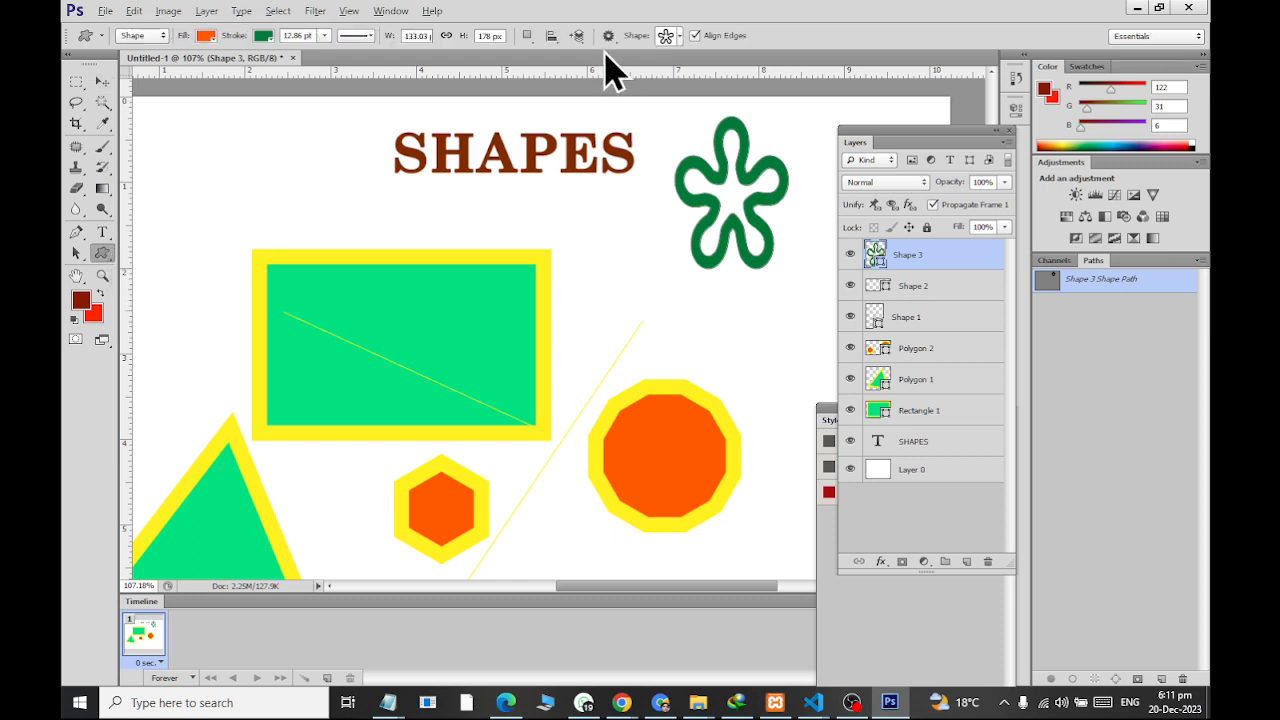
left_click(680, 38)
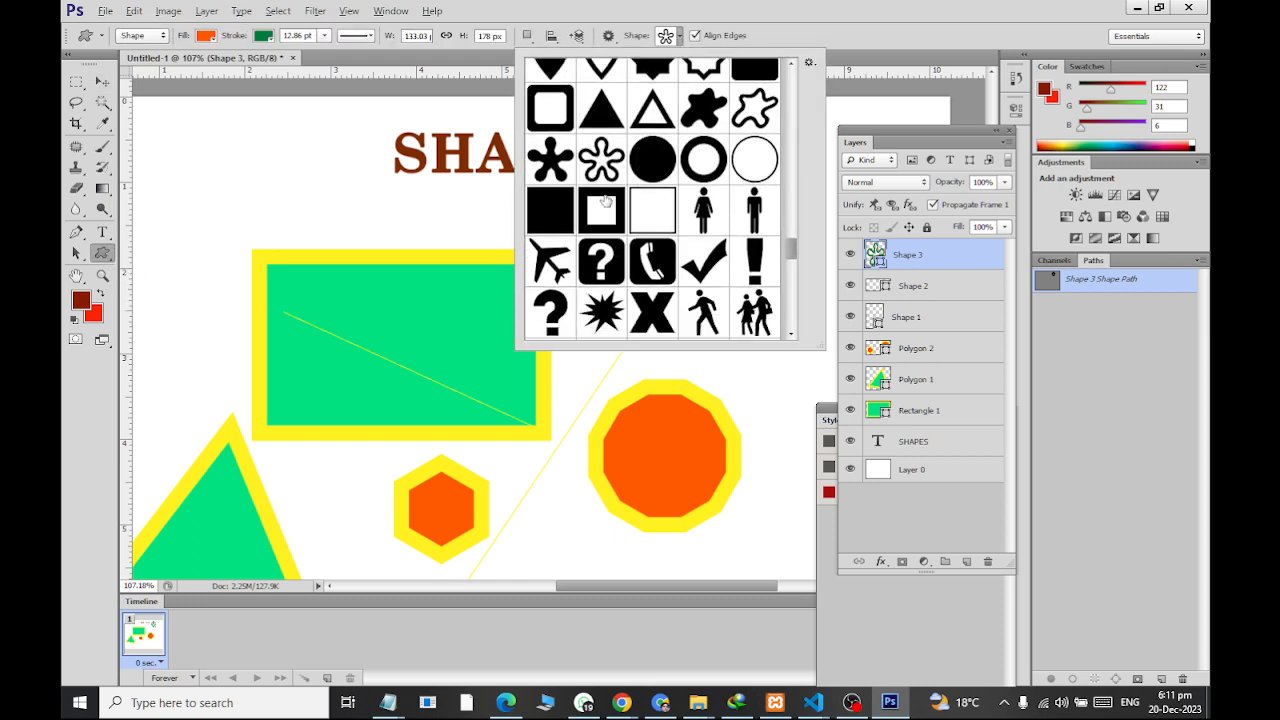
scroll(605, 200, "down", 2)
left_click(540, 205)
left_click(183, 162)
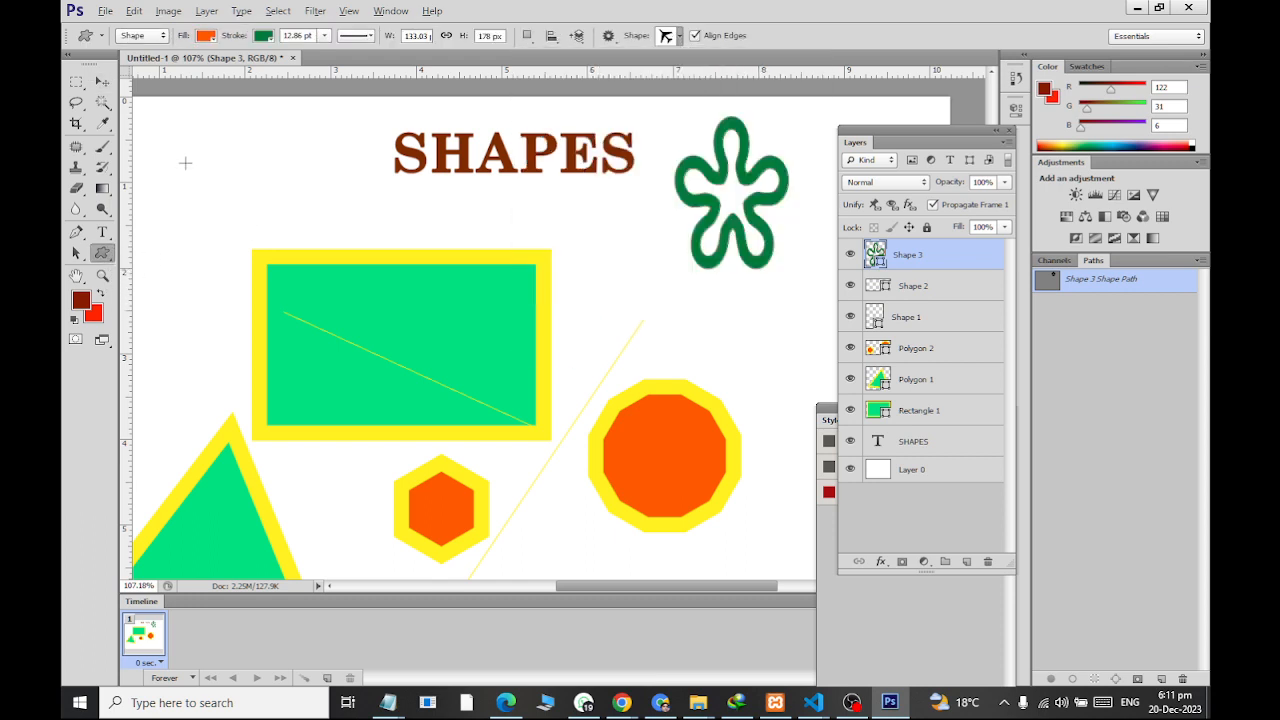
mouse_move(183, 162)
left_mouse_down()
mouse_move(305, 258)
mouse_move(254, 251)
mouse_move(268, 263)
mouse_move(280, 255)
mouse_move(253, 233)
left_mouse_up()
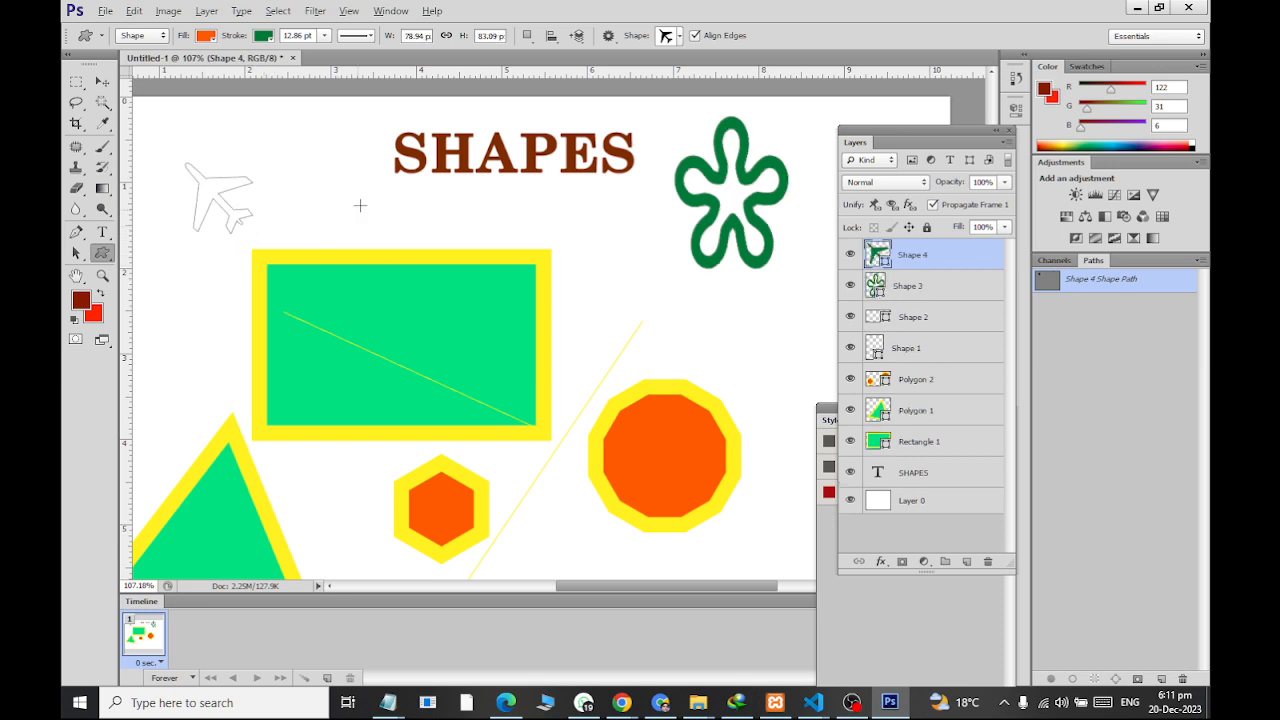
Change the airplane's stroke to light blue and switch to the Move tool
left_click(270, 37)
left_click(279, 165)
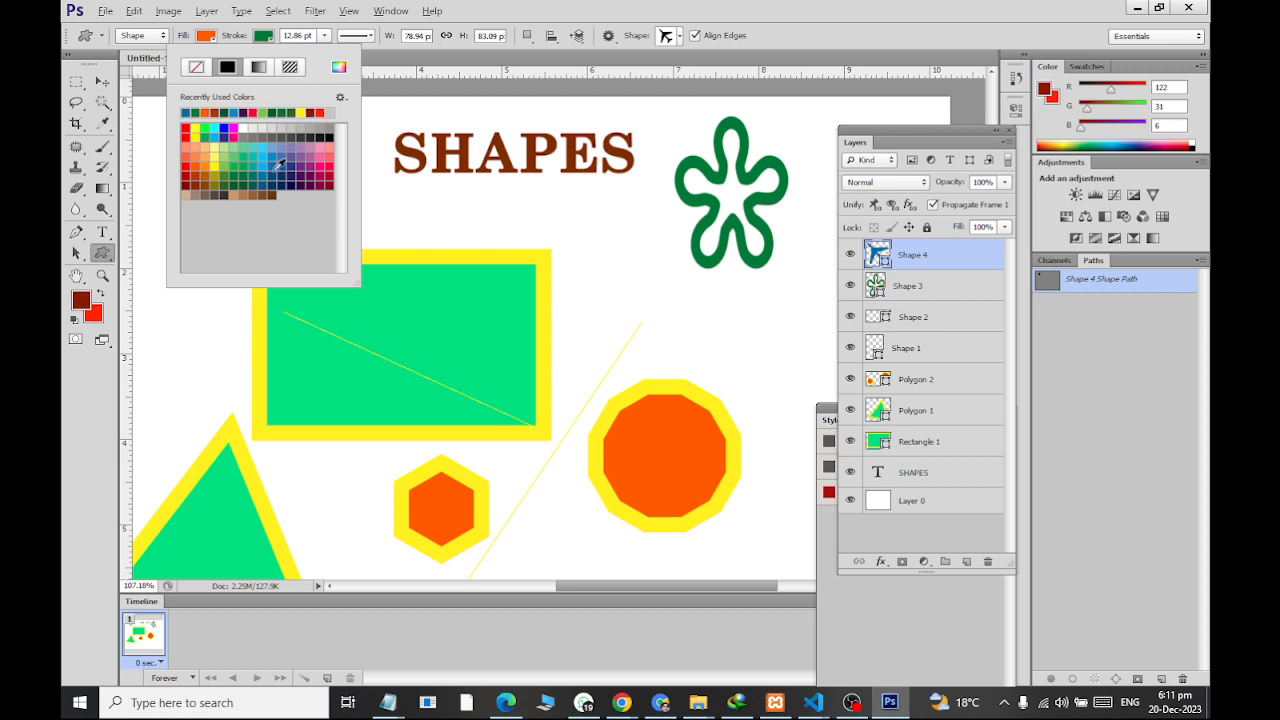
left_click(103, 81)
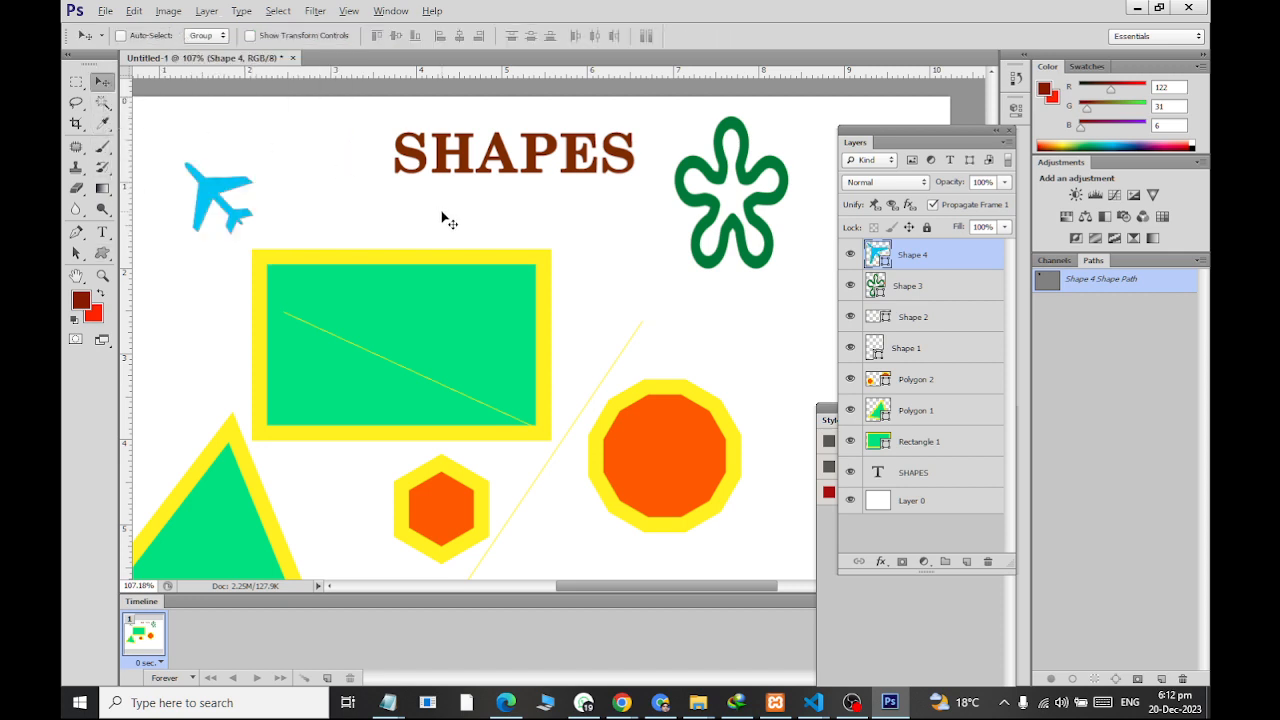
scroll(466, 205, "down", 3)
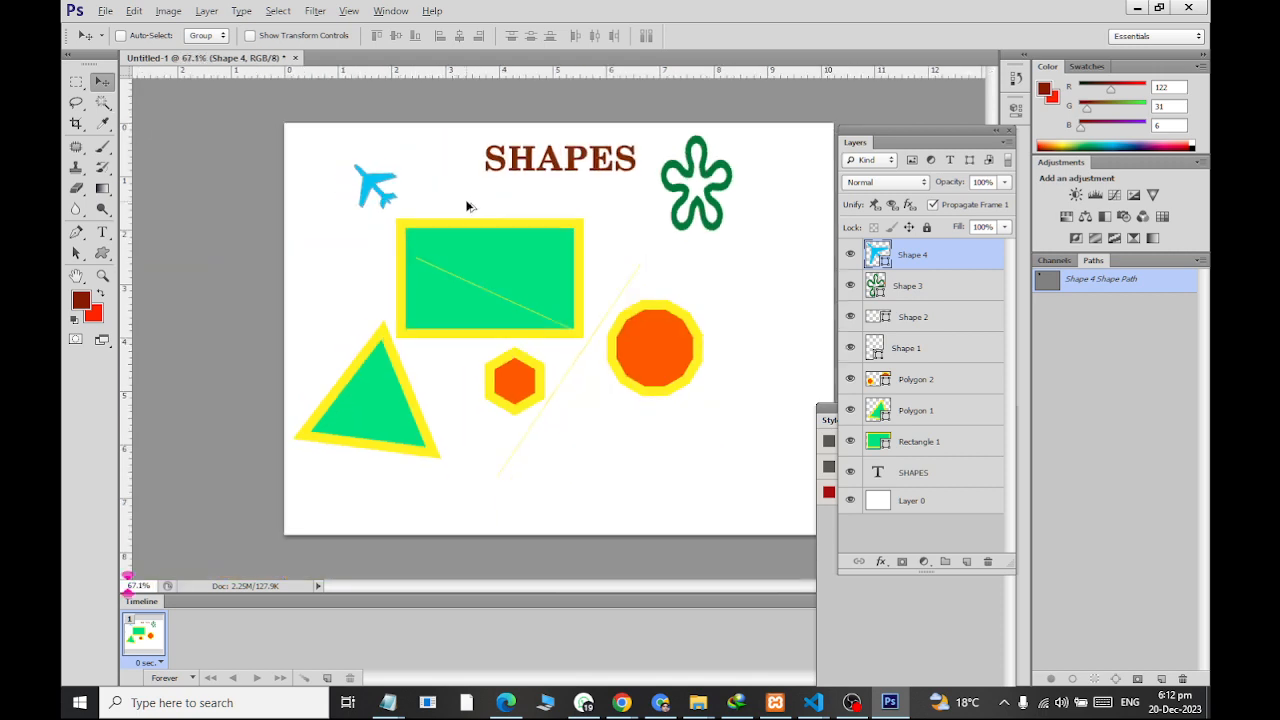